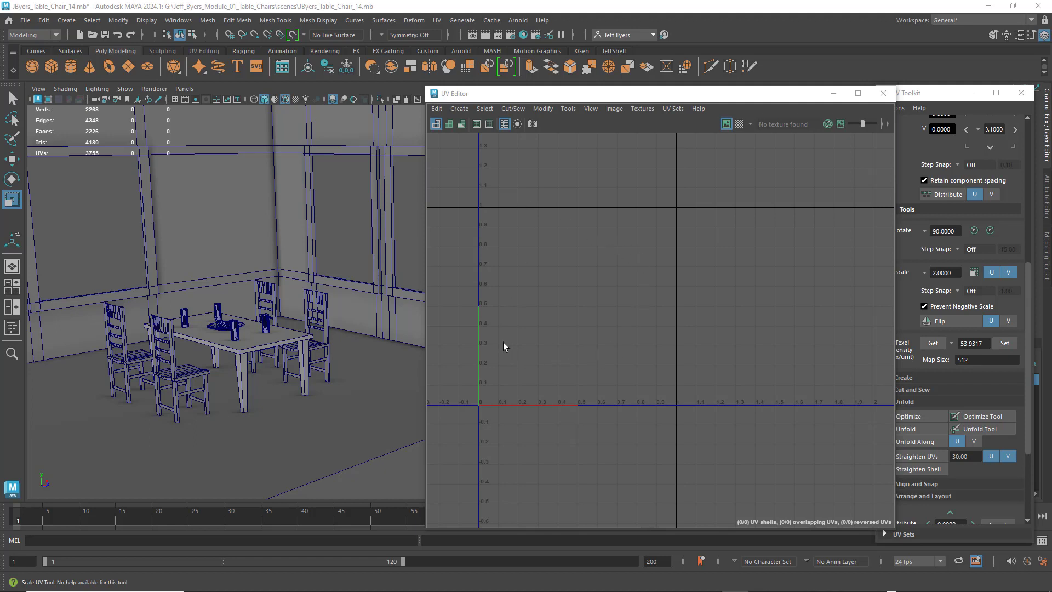
Select the chair beside the table's near right corner and examine its slats, seat and legs up close.
{"action": "left_click", "coordinate": [315, 300]}
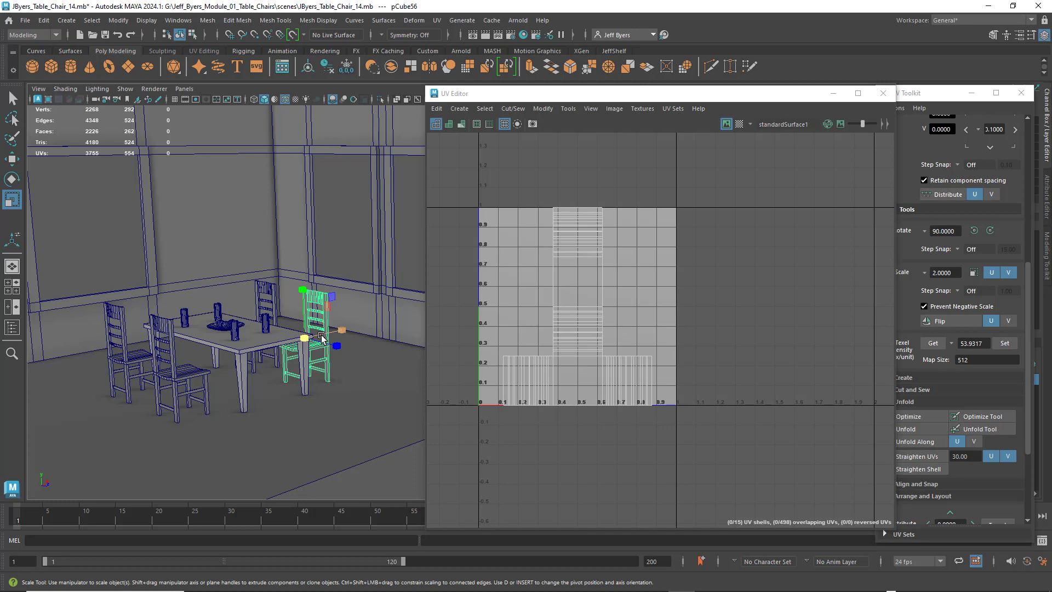
{"action": "scroll", "coordinate": [328, 350], "scroll_direction": "up", "scroll_amount": 5}
{"action": "middle_click_drag", "start_coordinate": [293, 343], "coordinate": [396, 322], "text": "alt"}
{"action": "mouse_move", "coordinate": [278, 330]}
{"action": "middle_mouse_down", "text": "alt"}
{"action": "mouse_move", "coordinate": [369, 321]}
{"action": "mouse_move", "coordinate": [281, 328]}
{"action": "middle_mouse_up", "text": "alt"}
{"action": "scroll", "coordinate": [343, 342], "scroll_direction": "up", "scroll_amount": 3}
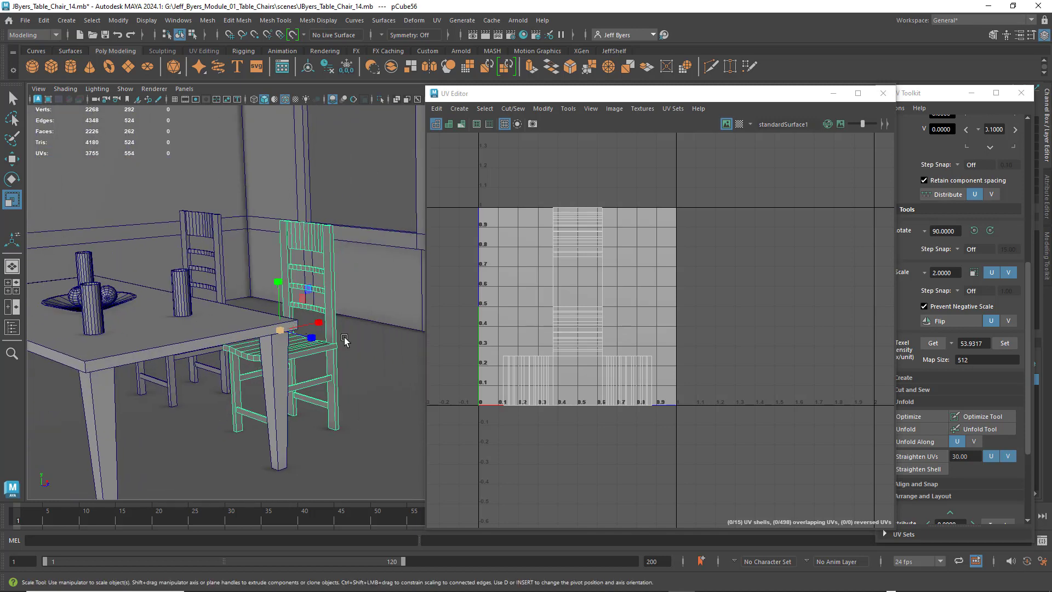
{"action": "left_click_drag", "start_coordinate": [347, 329], "coordinate": [344, 265], "text": "alt"}
{"action": "scroll", "coordinate": [321, 304], "scroll_direction": "up", "scroll_amount": 6}
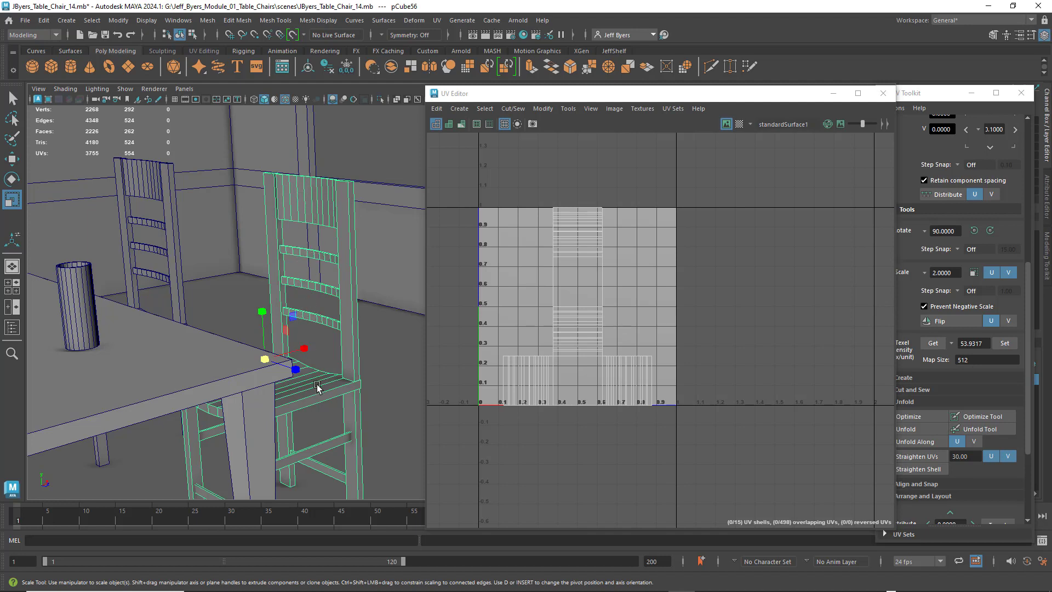
{"action": "left_click_drag", "start_coordinate": [330, 437], "coordinate": [521, 288], "text": "alt"}
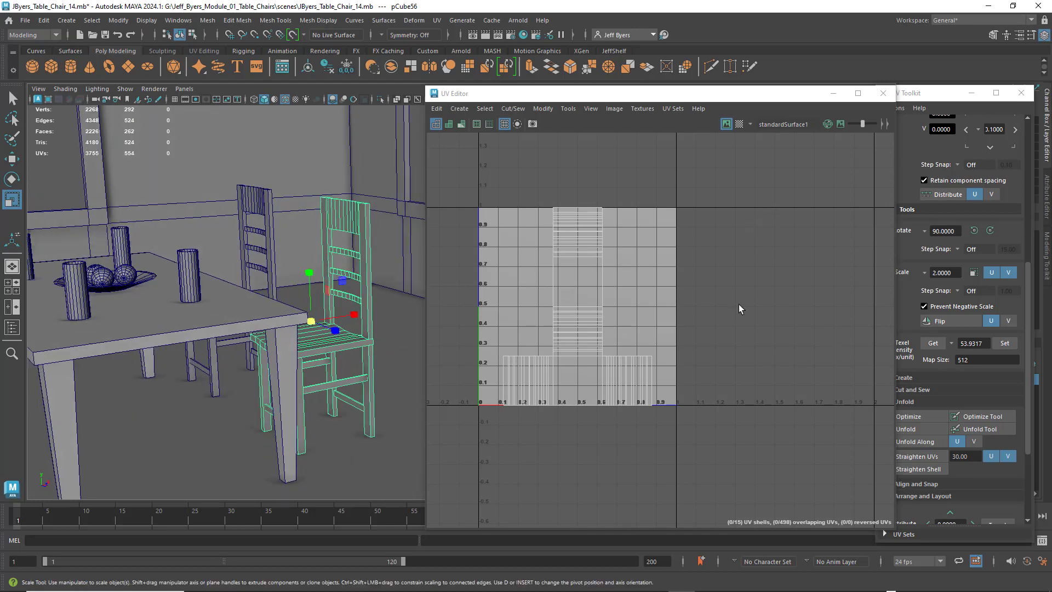
Examine the selected chair's existing UV layout in the UV Editor and compare it with the model.
{"action": "middle_click_drag", "start_coordinate": [791, 321], "coordinate": [700, 316], "text": "alt"}
{"action": "scroll", "coordinate": [752, 321], "scroll_direction": "down", "scroll_amount": 2}
{"action": "scroll", "coordinate": [730, 303], "scroll_direction": "down", "scroll_amount": 2}
{"action": "scroll", "coordinate": [686, 300], "scroll_direction": "up", "scroll_amount": 2}
{"action": "scroll", "coordinate": [687, 300], "scroll_direction": "down", "scroll_amount": 1}
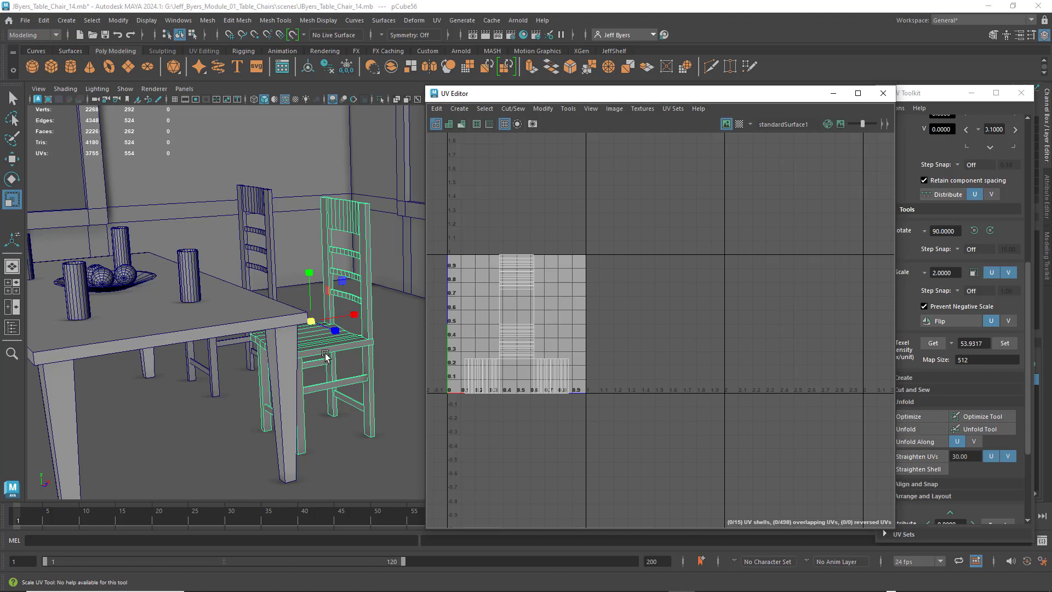
{"action": "left_click_drag", "start_coordinate": [327, 354], "coordinate": [332, 355], "text": "alt"}
{"action": "right_click_drag", "start_coordinate": [332, 355], "coordinate": [305, 355], "text": "alt"}
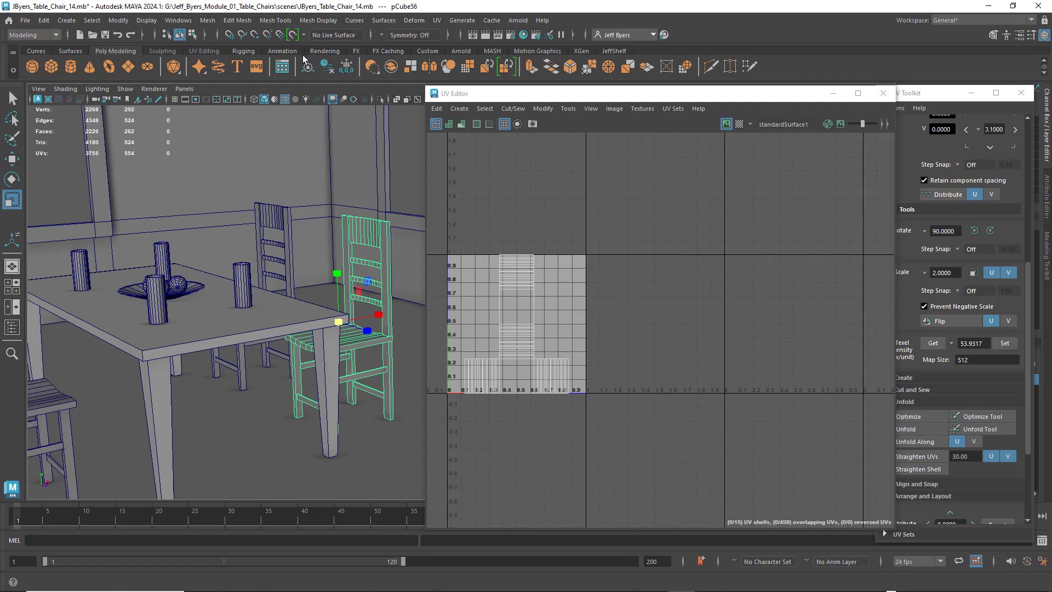
Reposition the UV Editor clear of the UV Toolkit and apply automatic UV mapping to the selected chair.
{"action": "left_click", "coordinate": [329, 65]}
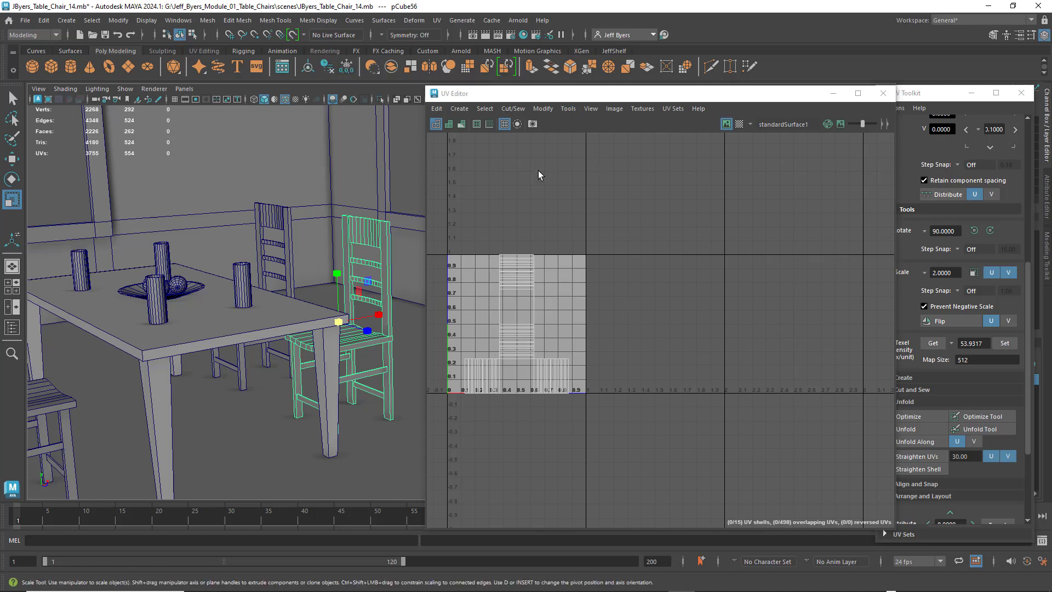
{"action": "left_click_drag", "start_coordinate": [518, 97], "coordinate": [493, 117]}
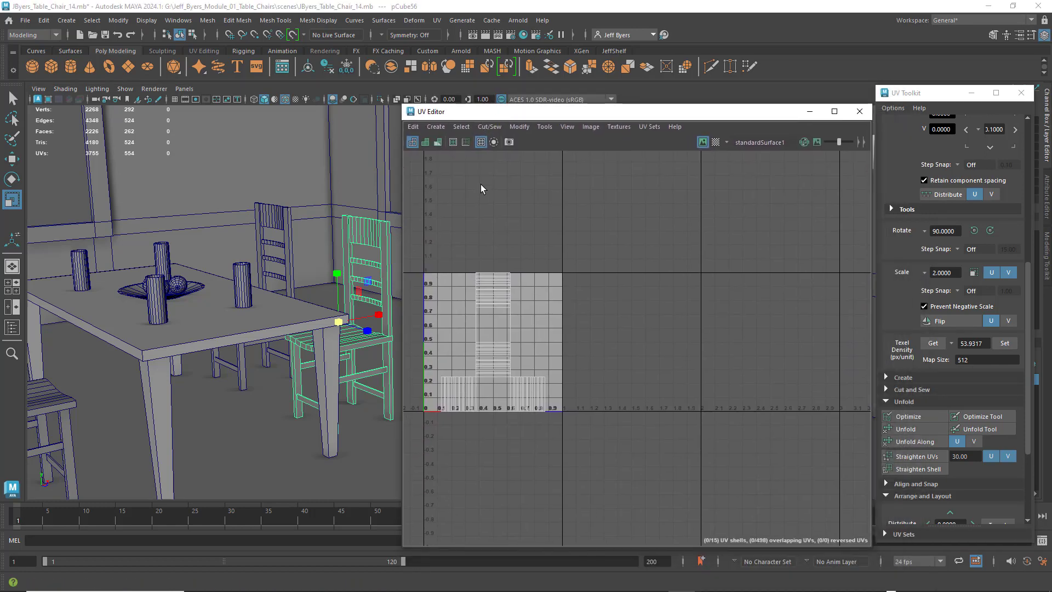
{"action": "left_click", "coordinate": [437, 20]}
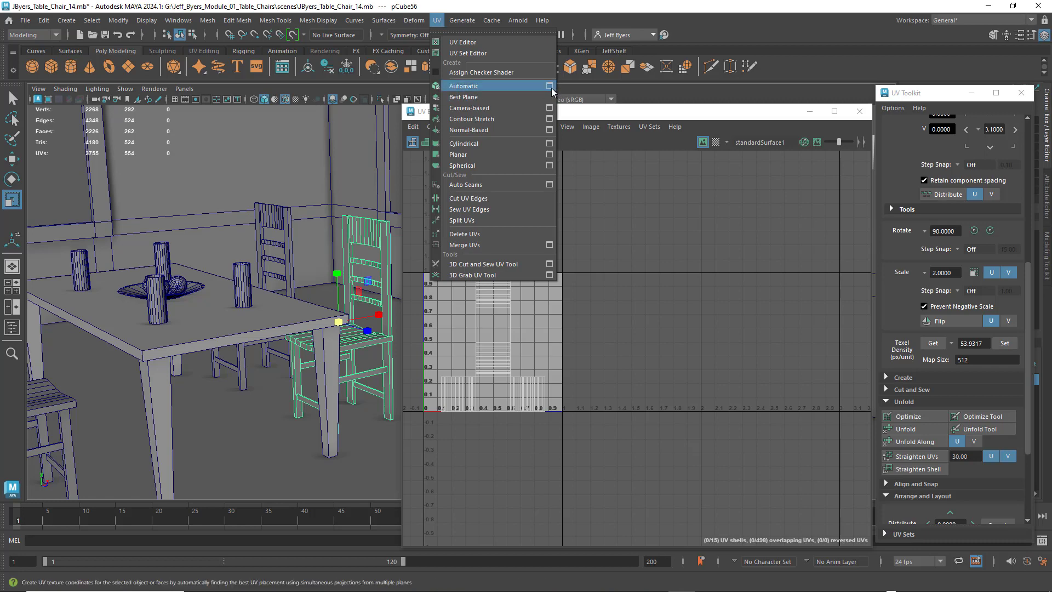
{"action": "left_click", "coordinate": [474, 88]}
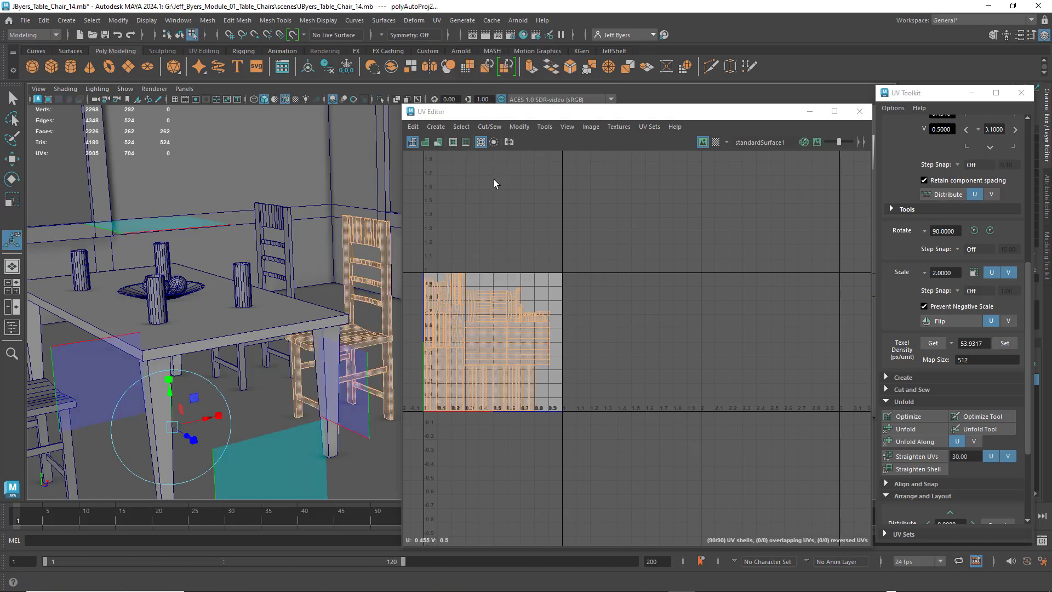
Select all of the chair's UV shells and move them along negative U, completely out of the 0–1 tile.
{"action": "scroll", "coordinate": [501, 334], "scroll_direction": "up", "scroll_amount": 2}
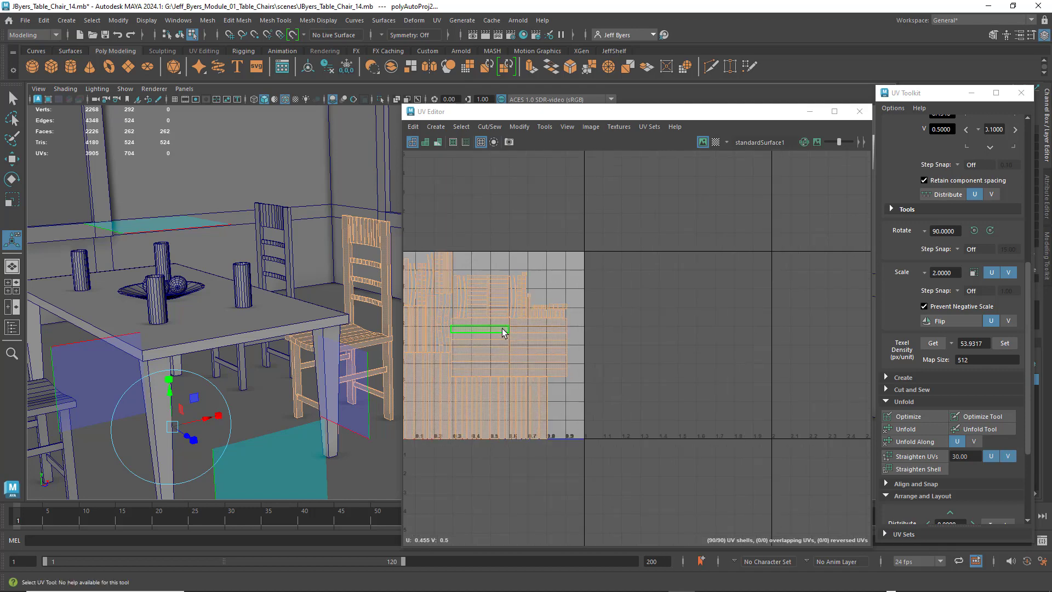
{"action": "middle_click_drag", "start_coordinate": [499, 332], "coordinate": [590, 298], "text": "alt"}
{"action": "scroll", "coordinate": [554, 305], "scroll_direction": "up", "scroll_amount": 2}
{"action": "scroll", "coordinate": [547, 308], "scroll_direction": "down", "scroll_amount": 2}
{"action": "scroll", "coordinate": [547, 308], "scroll_direction": "down", "scroll_amount": 3}
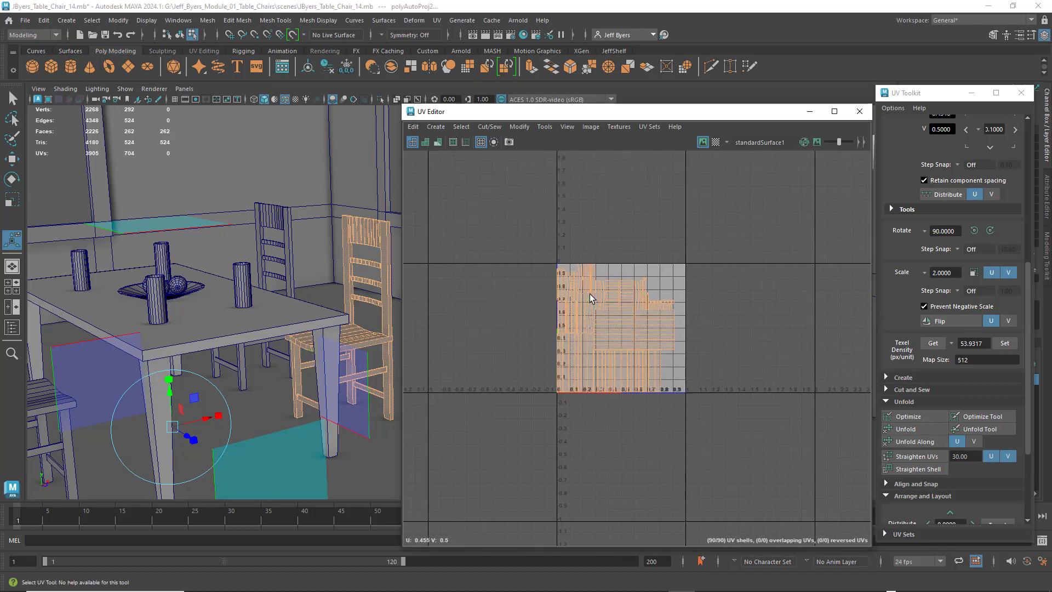
{"action": "right_click_drag", "start_coordinate": [591, 298], "coordinate": [548, 279]}
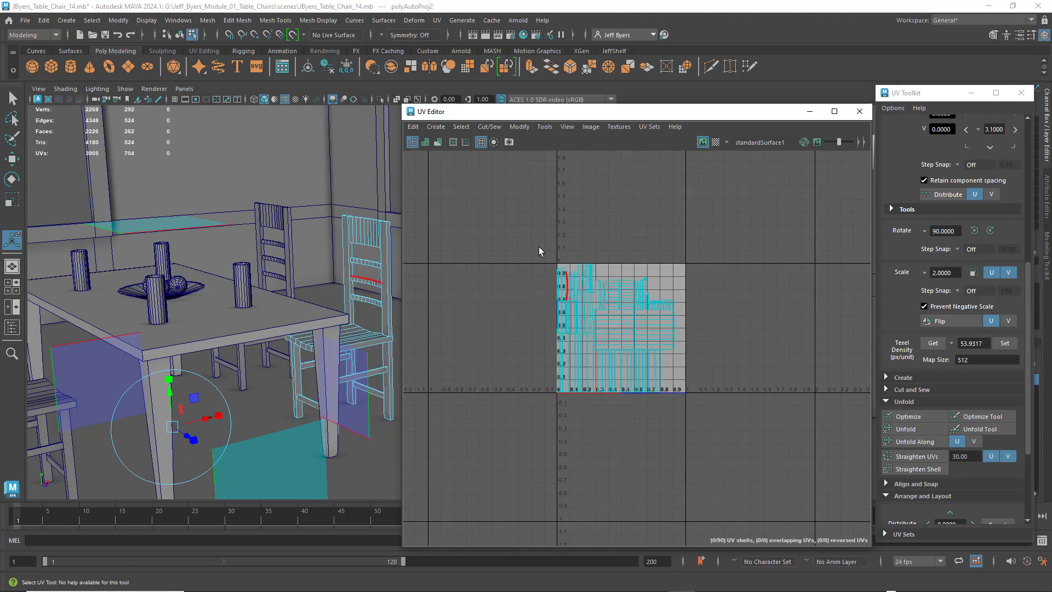
{"action": "left_click_drag", "start_coordinate": [510, 228], "coordinate": [686, 398]}
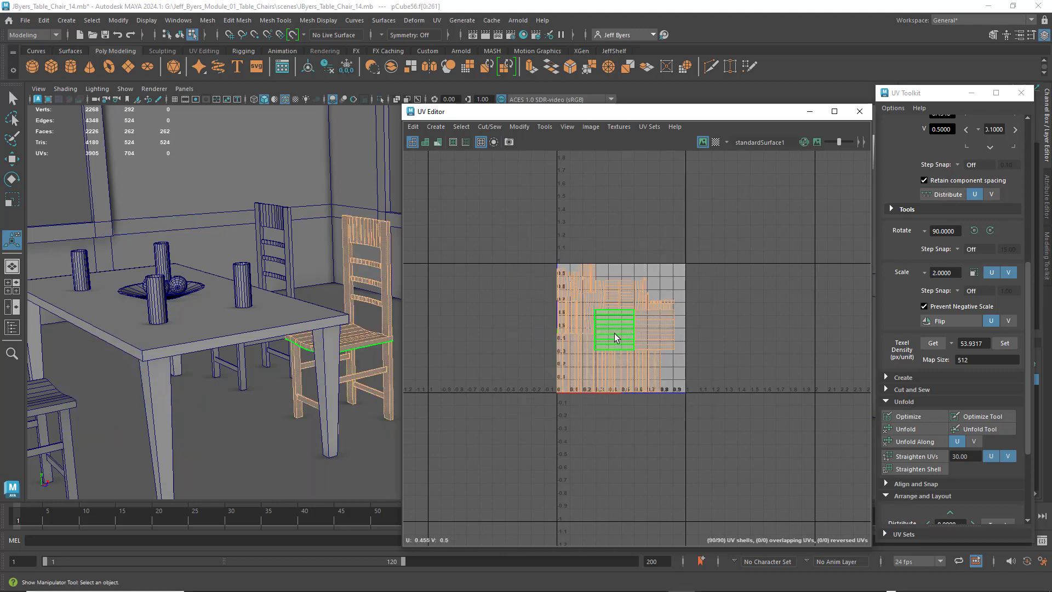
{"action": "key", "text": "w"}
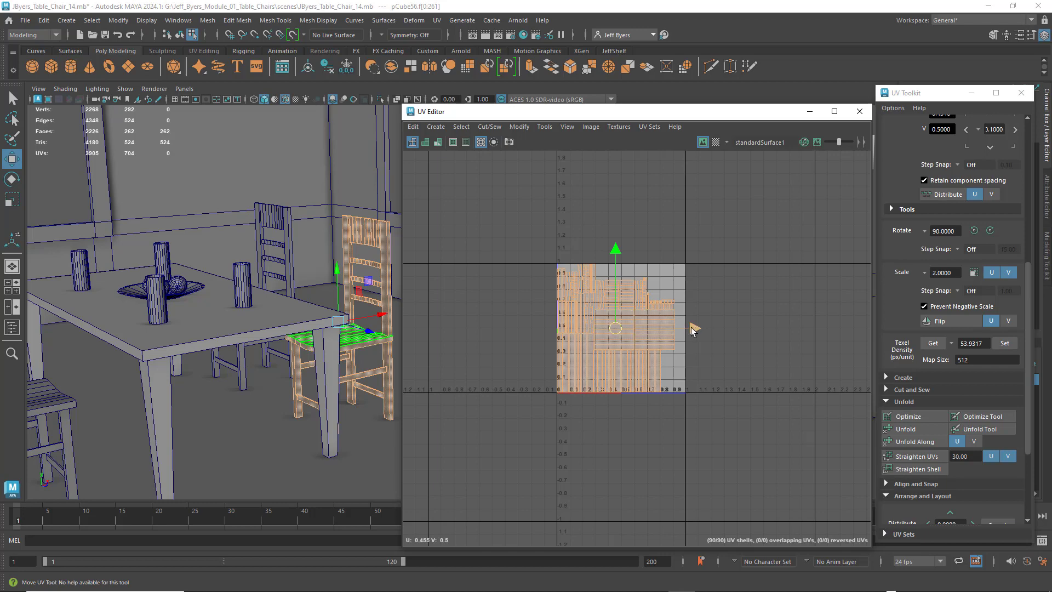
{"action": "left_click_drag", "start_coordinate": [692, 329], "coordinate": [572, 320]}
Examine the chair's relocated UV shells up close, including the large seat shells and narrow strips.
{"action": "scroll", "coordinate": [571, 317], "scroll_direction": "up", "scroll_amount": 2}
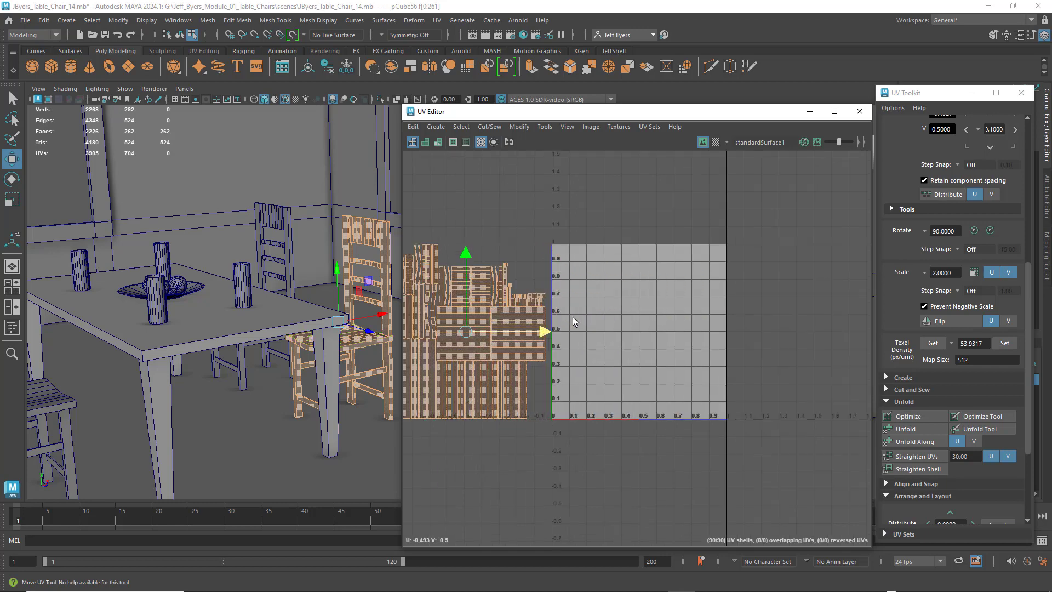
{"action": "middle_click_drag", "start_coordinate": [573, 317], "coordinate": [650, 266], "text": "alt"}
{"action": "scroll", "coordinate": [627, 312], "scroll_direction": "up", "scroll_amount": 2}
{"action": "middle_click_drag", "start_coordinate": [620, 316], "coordinate": [663, 336], "text": "alt"}
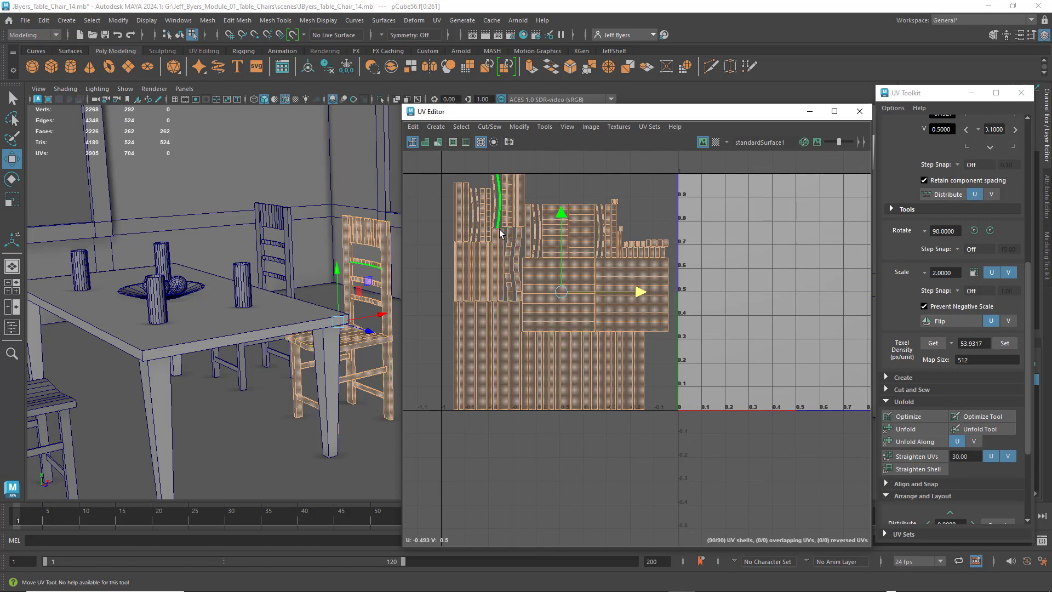
{"action": "scroll", "coordinate": [634, 341], "scroll_direction": "up", "scroll_amount": 2}
{"action": "scroll", "coordinate": [633, 340], "scroll_direction": "down", "scroll_amount": 1}
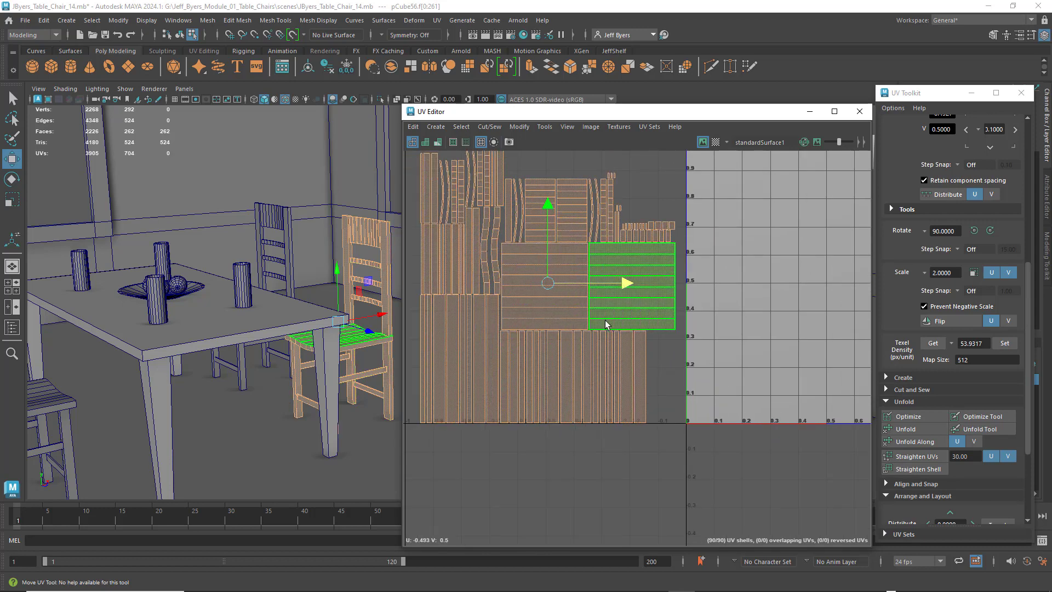
{"action": "middle_click_drag", "start_coordinate": [596, 317], "coordinate": [629, 369], "text": "alt"}
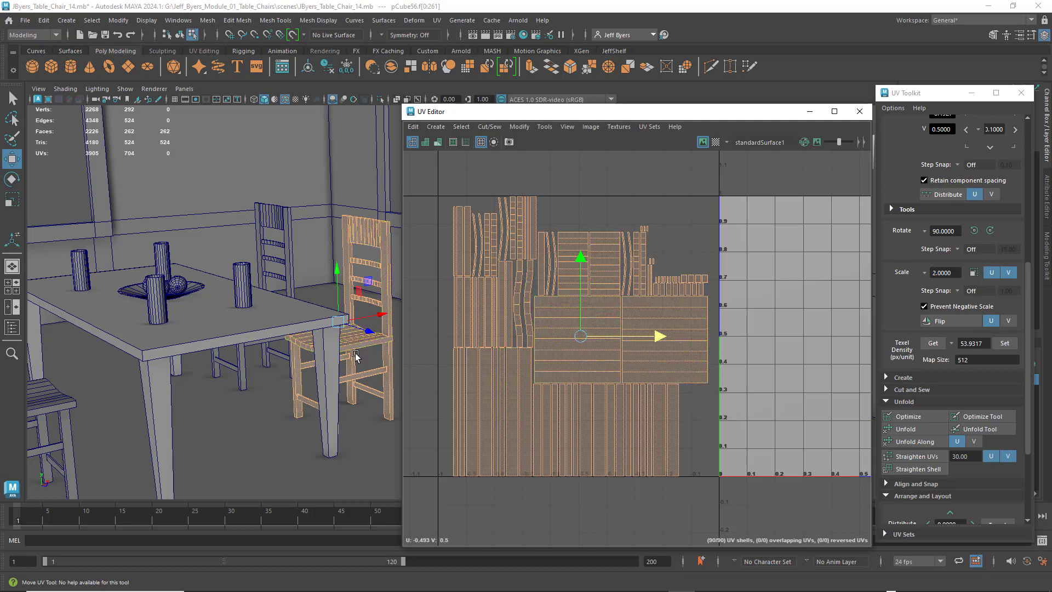
Inspect the chair's legs, seat and backrest in the 3D view to match each part to its UV shell.
{"action": "left_click_drag", "start_coordinate": [355, 357], "coordinate": [343, 355], "text": "alt"}
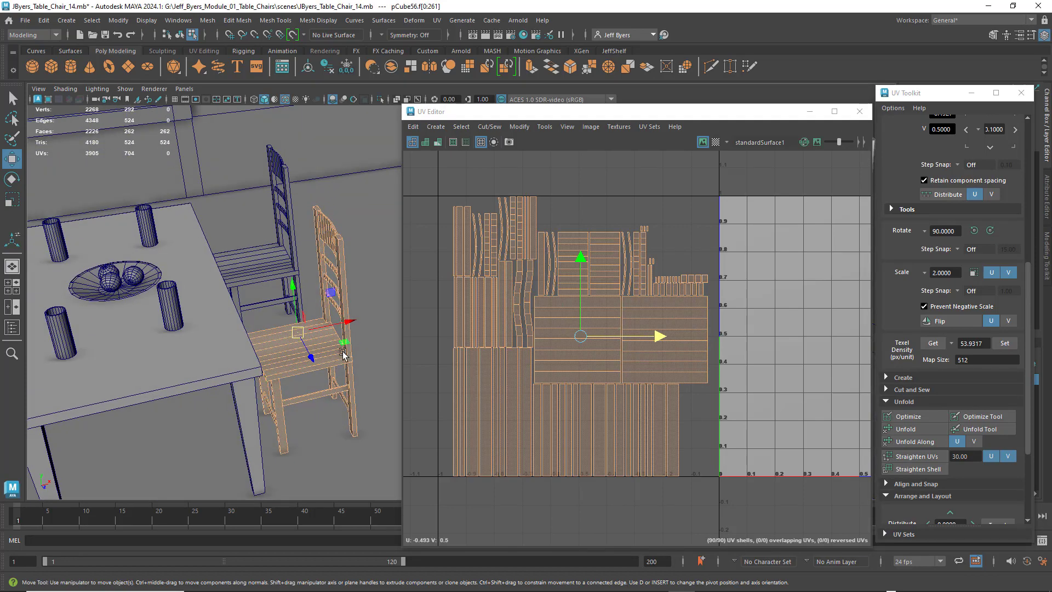
{"action": "middle_click_drag", "start_coordinate": [343, 355], "coordinate": [367, 336], "text": "alt"}
{"action": "scroll", "coordinate": [350, 347], "scroll_direction": "up", "scroll_amount": 5}
{"action": "mouse_move", "coordinate": [366, 337]}
{"action": "left_mouse_down", "text": "alt"}
{"action": "mouse_move", "coordinate": [353, 354]}
{"action": "mouse_move", "coordinate": [352, 340]}
{"action": "left_mouse_up", "text": "alt"}
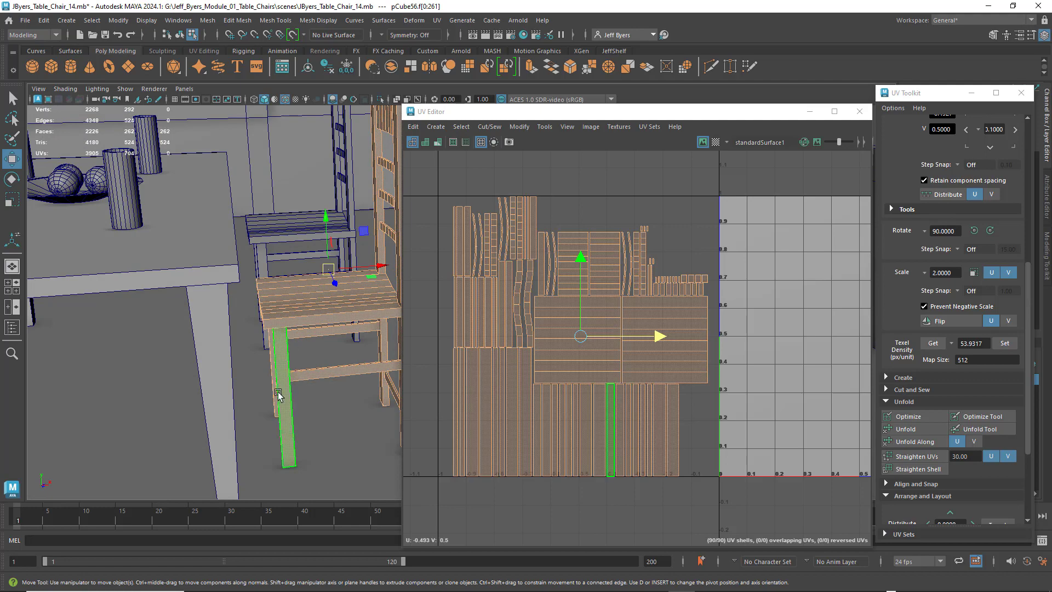
{"action": "middle_click_drag", "start_coordinate": [326, 300], "coordinate": [281, 283], "text": "alt"}
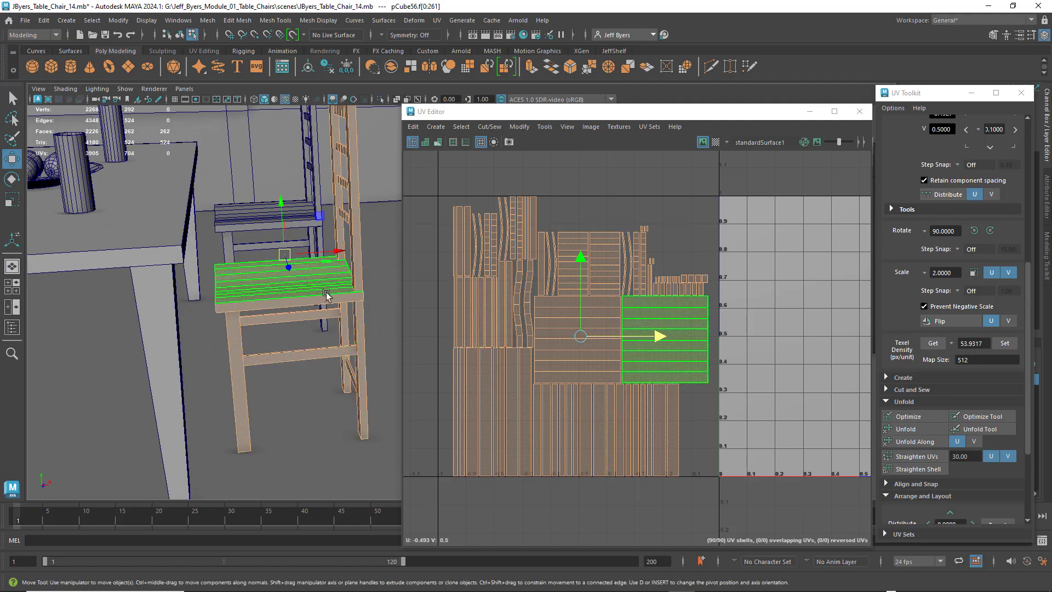
{"action": "middle_click_drag", "start_coordinate": [229, 308], "coordinate": [275, 333], "text": "alt"}
{"action": "left_click_drag", "start_coordinate": [281, 317], "coordinate": [261, 330], "text": "alt"}
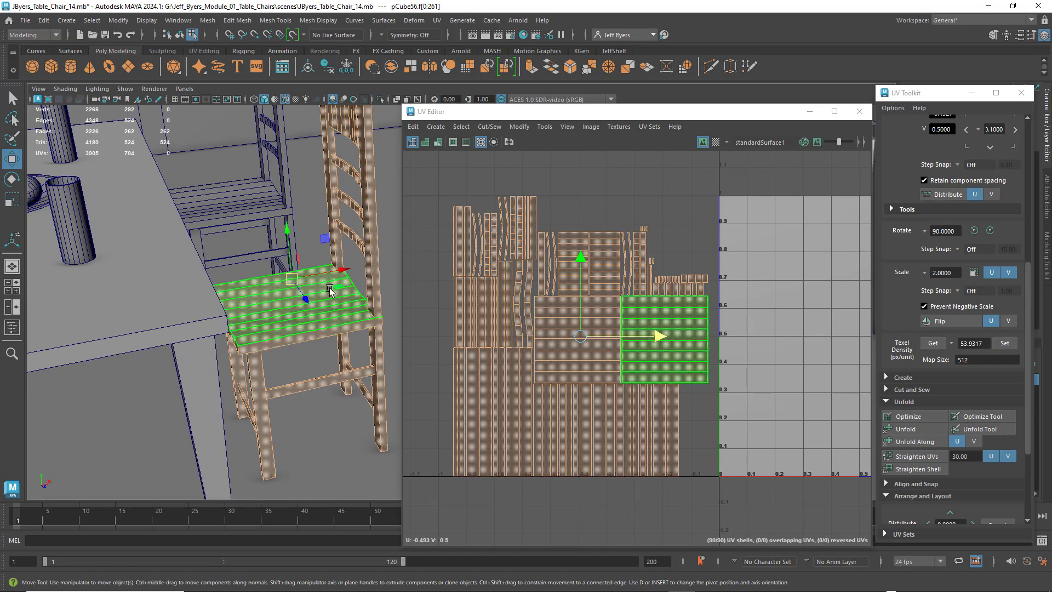
{"action": "left_click_drag", "start_coordinate": [313, 285], "coordinate": [342, 238], "text": "alt"}
{"action": "left_click", "coordinate": [370, 202]}
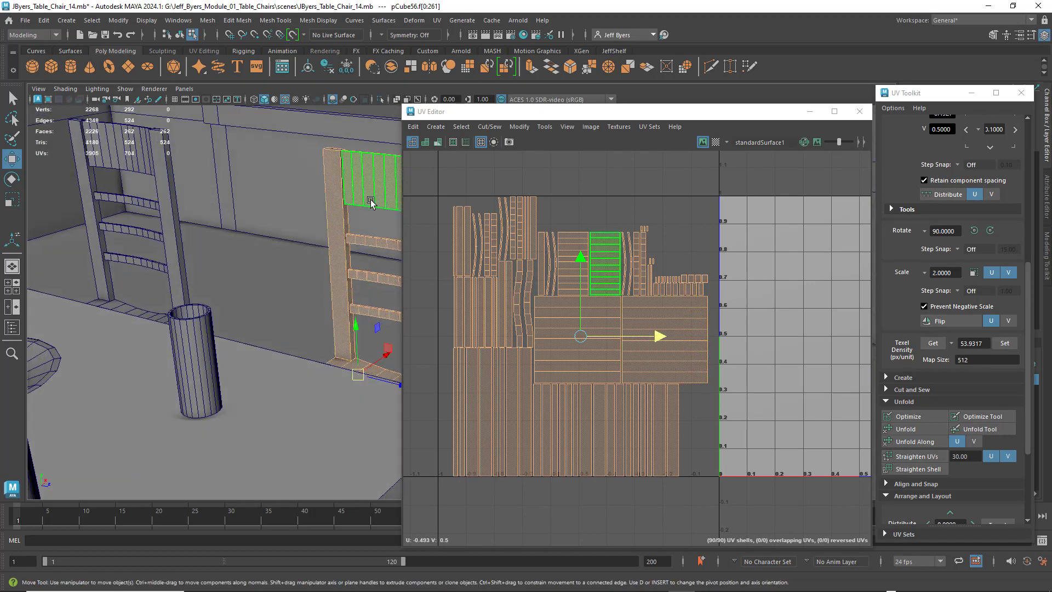
{"action": "middle_click_drag", "start_coordinate": [380, 250], "coordinate": [341, 277], "text": "alt"}
{"action": "left_click_drag", "start_coordinate": [342, 276], "coordinate": [303, 297], "text": "alt"}
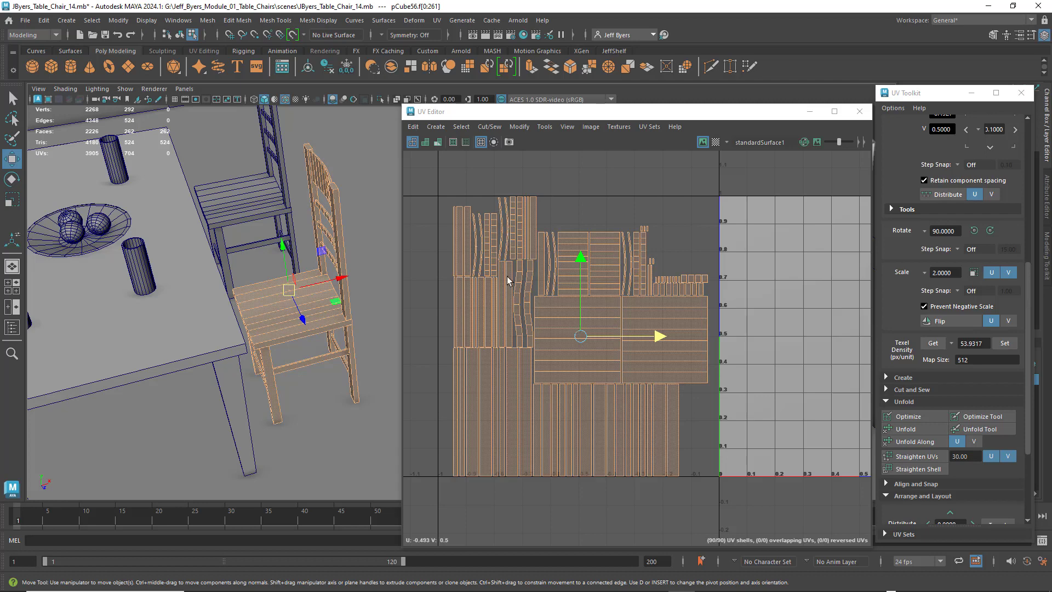
Rotate both large square seat UV shells 90 degrees clockwise so their slats run vertically.
{"action": "left_click", "coordinate": [598, 322]}
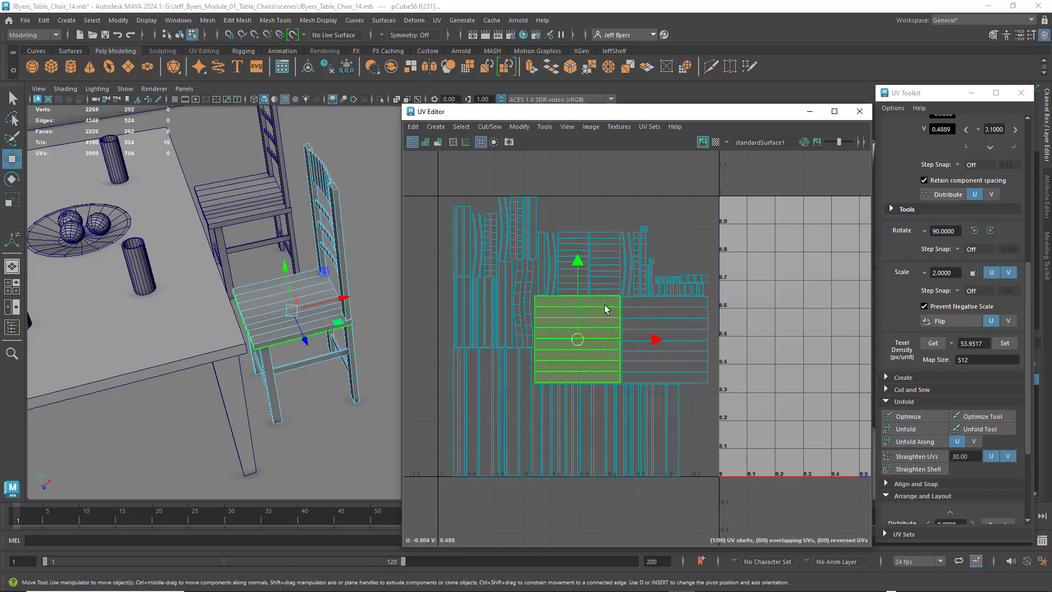
{"action": "scroll", "coordinate": [605, 308], "scroll_direction": "down", "scroll_amount": 1}
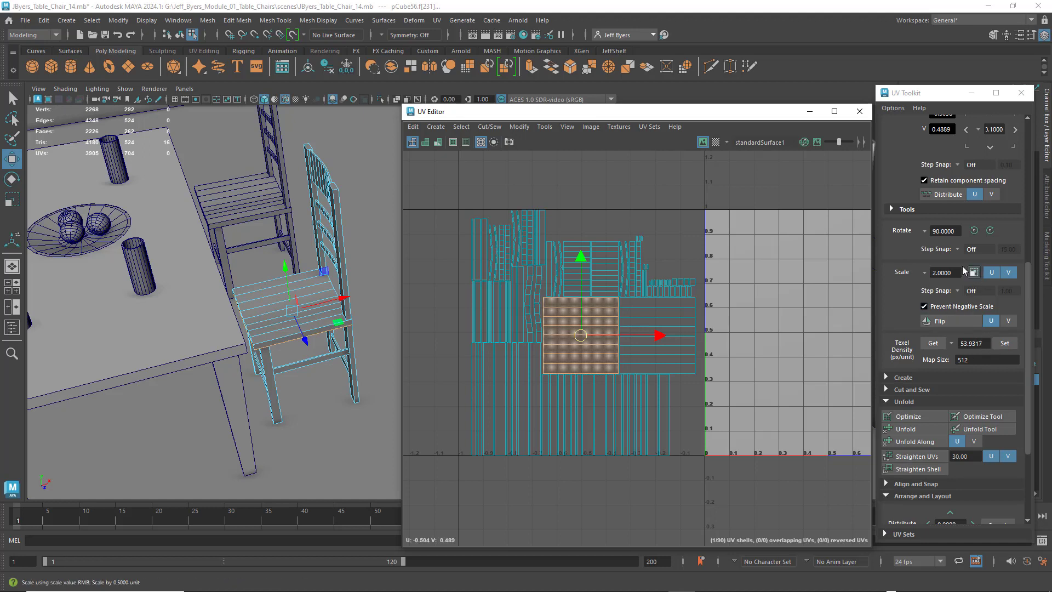
{"action": "left_click", "coordinate": [990, 231]}
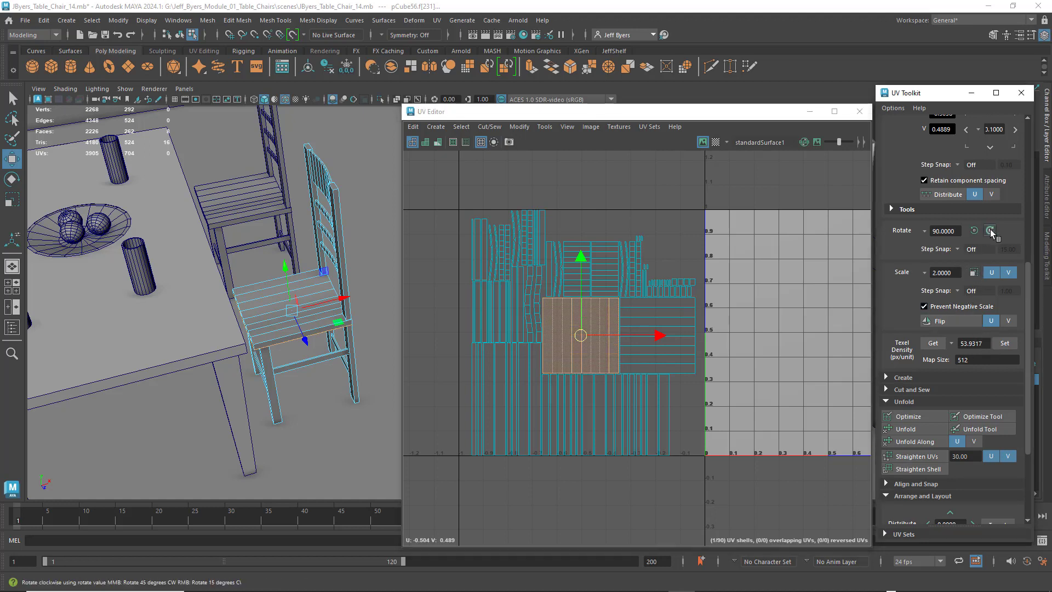
{"action": "left_click", "coordinate": [676, 313]}
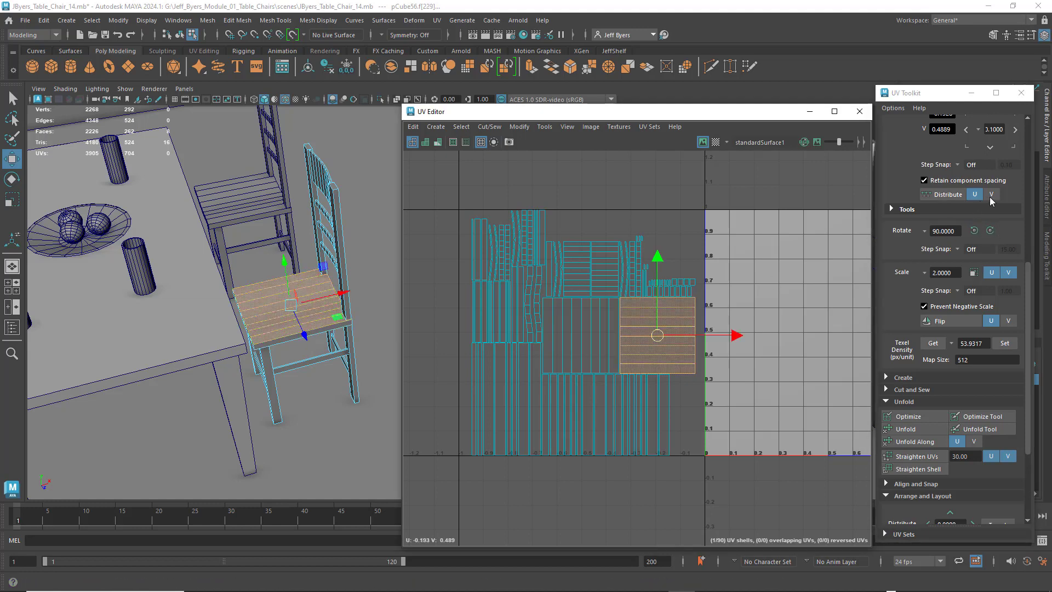
{"action": "left_click", "coordinate": [990, 230]}
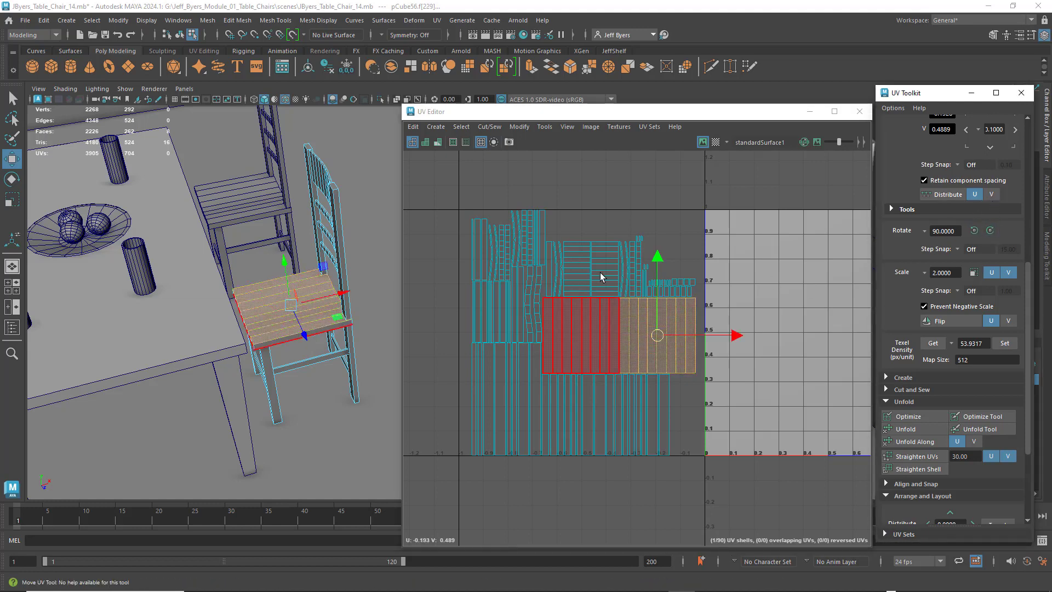
Rotate the top backrest panel's two face UV shells 90 degrees, one clockwise and one counterclockwise, so their slats run vertically.
{"action": "left_click", "coordinate": [577, 261]}
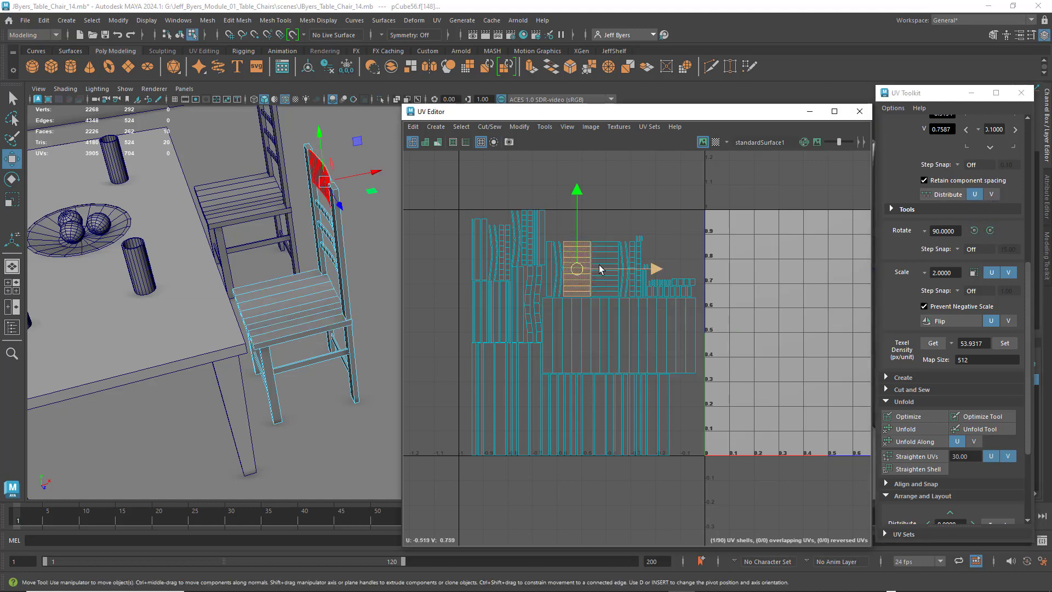
{"action": "left_click", "coordinate": [601, 264]}
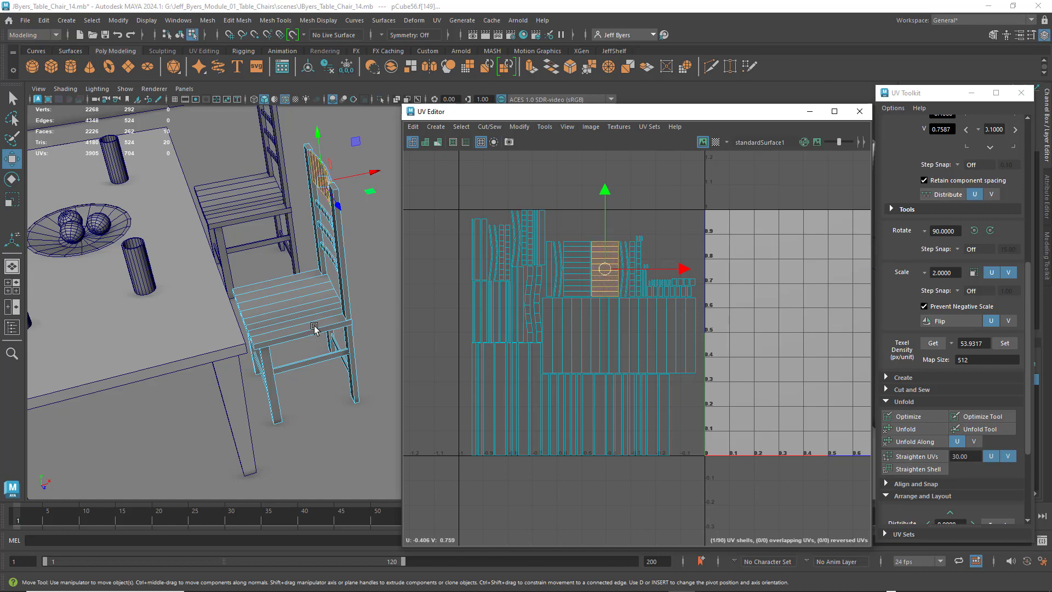
{"action": "mouse_move", "coordinate": [315, 328]}
{"action": "left_mouse_down", "text": "alt"}
{"action": "mouse_move", "coordinate": [345, 314]}
{"action": "mouse_move", "coordinate": [315, 290]}
{"action": "mouse_move", "coordinate": [326, 327]}
{"action": "left_mouse_up", "text": "alt"}
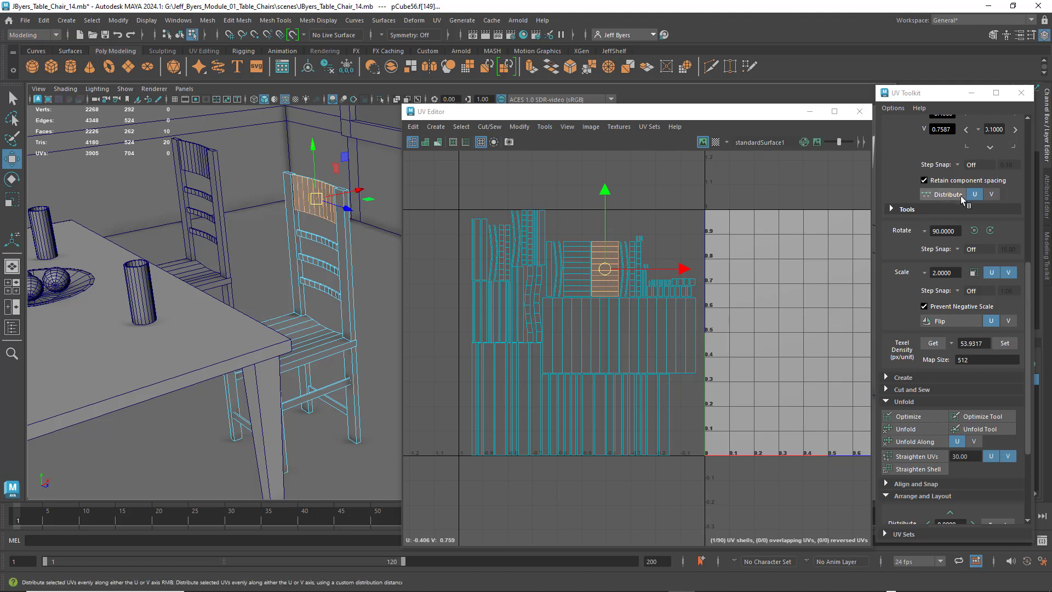
{"action": "left_click", "coordinate": [991, 231]}
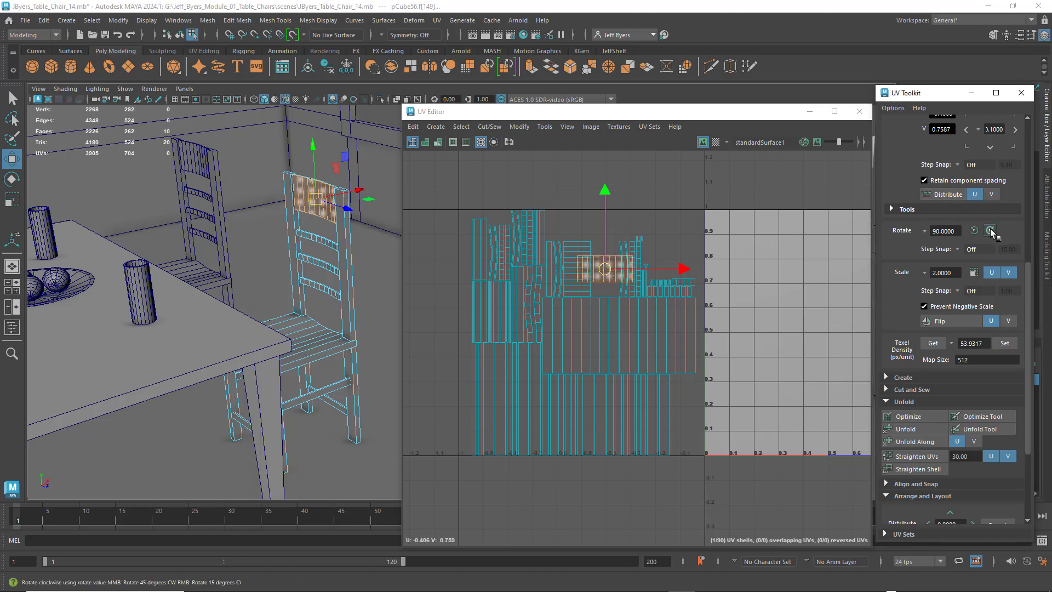
{"action": "left_click", "coordinate": [573, 251]}
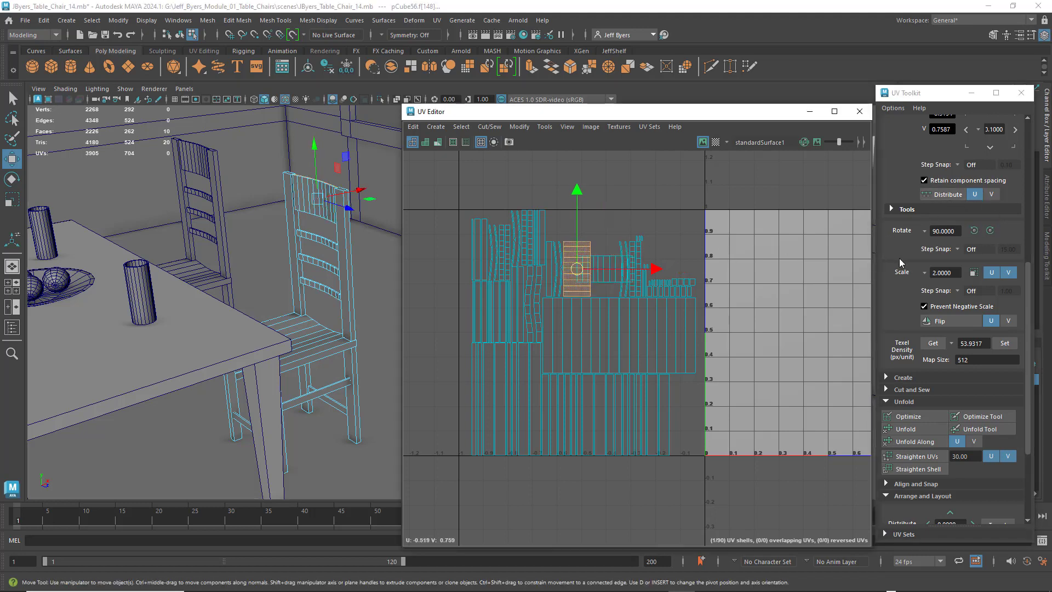
{"action": "left_click", "coordinate": [975, 231]}
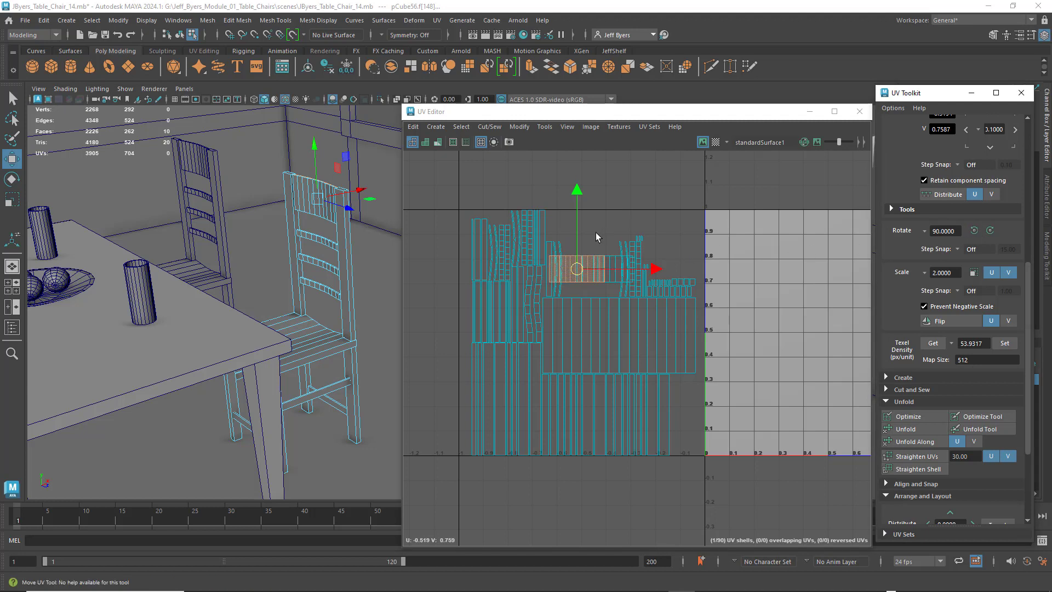
Move the two rotated backrest panel shells above the remaining UV shells, placing them side by side.
{"action": "left_click_drag", "start_coordinate": [578, 193], "coordinate": [580, 113]}
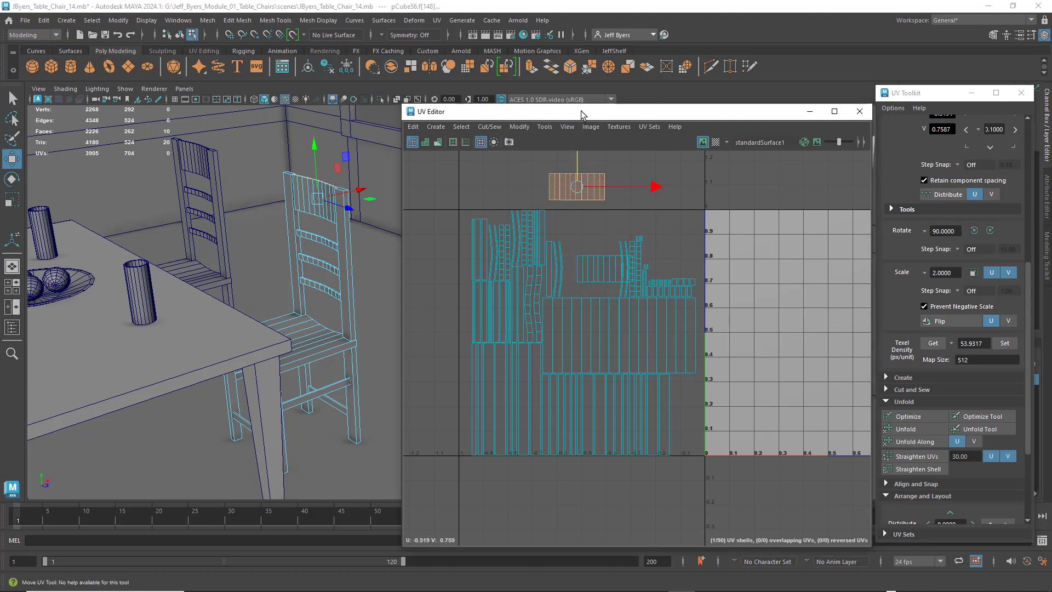
{"action": "left_click", "coordinate": [605, 270]}
{"action": "left_click_drag", "start_coordinate": [609, 222], "coordinate": [609, 172]}
{"action": "left_click_drag", "start_coordinate": [649, 215], "coordinate": [639, 153]}
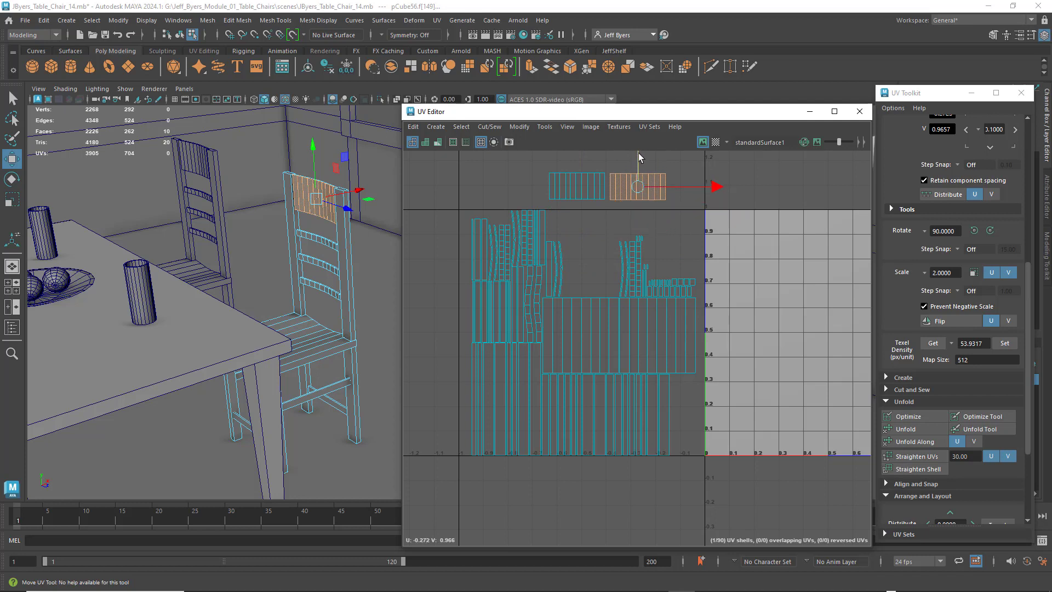
Turn one face shell of the lowest backrest slat horizontal and place it directly beneath the first backrest panel shell.
{"action": "left_click", "coordinate": [639, 257]}
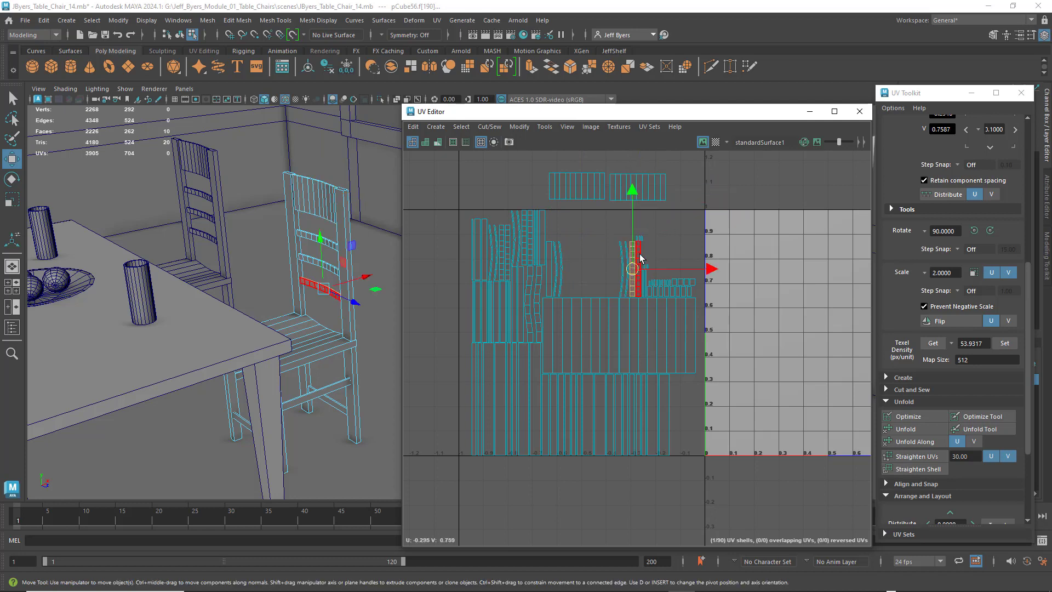
{"action": "left_click", "coordinate": [923, 306]}
{"action": "left_click", "coordinate": [990, 230]}
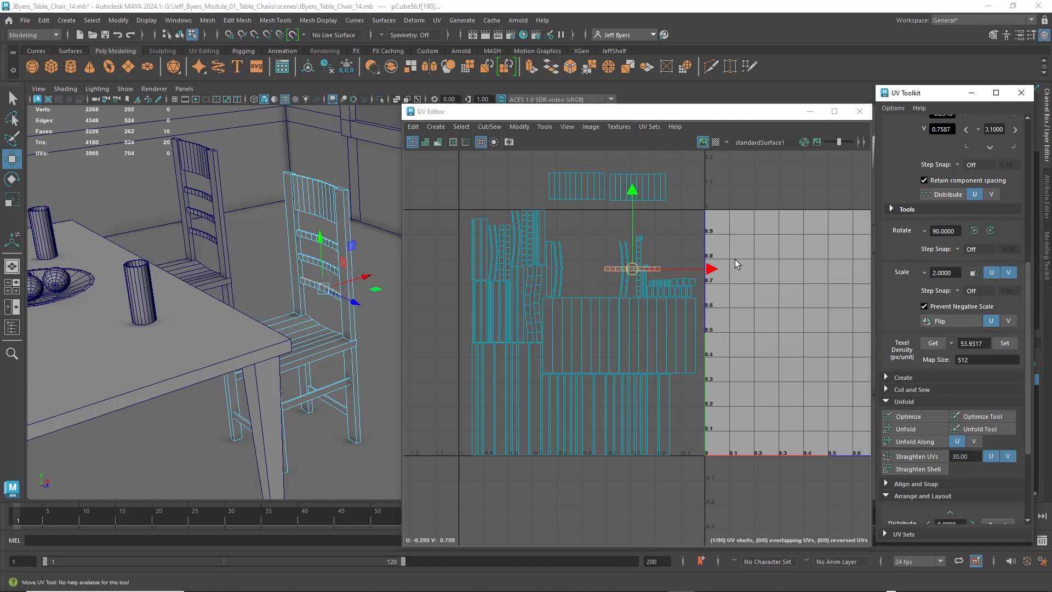
{"action": "left_click_drag", "start_coordinate": [632, 269], "coordinate": [569, 193]}
{"action": "left_click", "coordinate": [979, 231]}
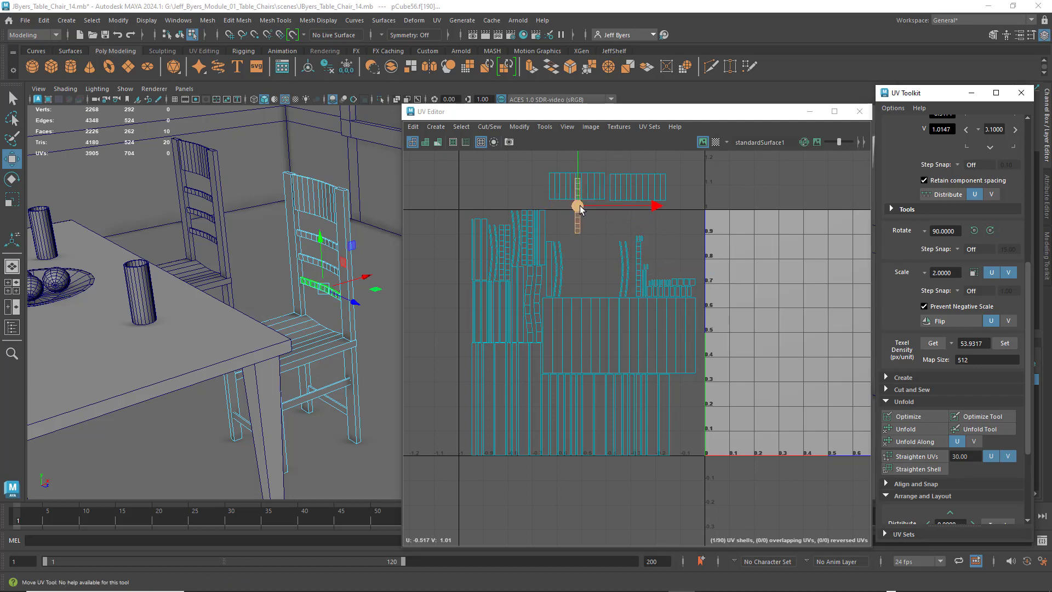
{"action": "left_click", "coordinate": [975, 230]}
Rotate the lowest slat's other face shell 90 degrees counterclockwise and place it directly beneath the second backrest panel shell.
{"action": "left_click", "coordinate": [639, 271]}
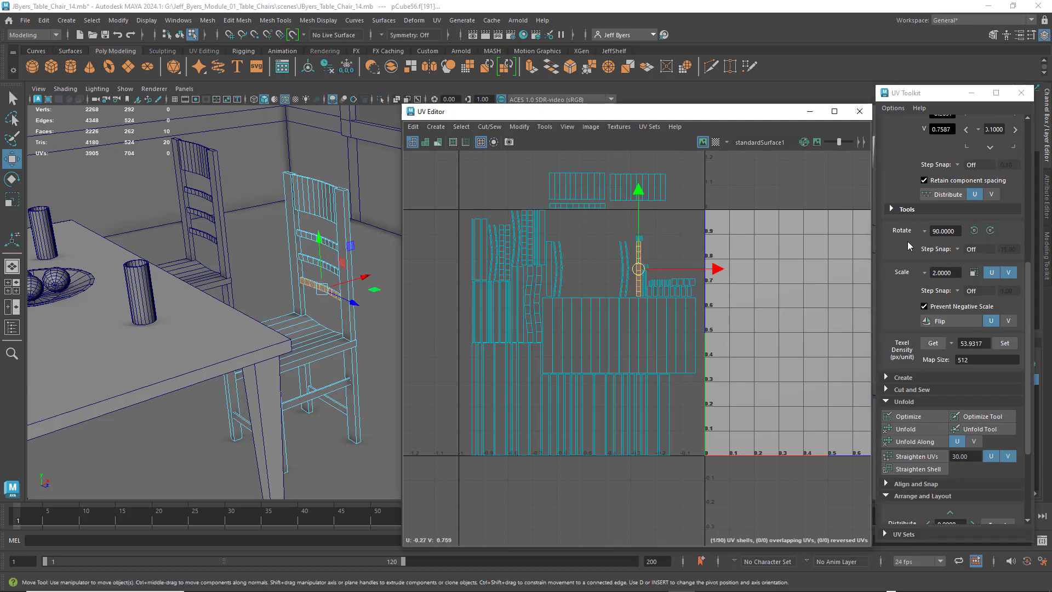
{"action": "left_click", "coordinate": [979, 234]}
{"action": "left_click_drag", "start_coordinate": [644, 272], "coordinate": [644, 209]}
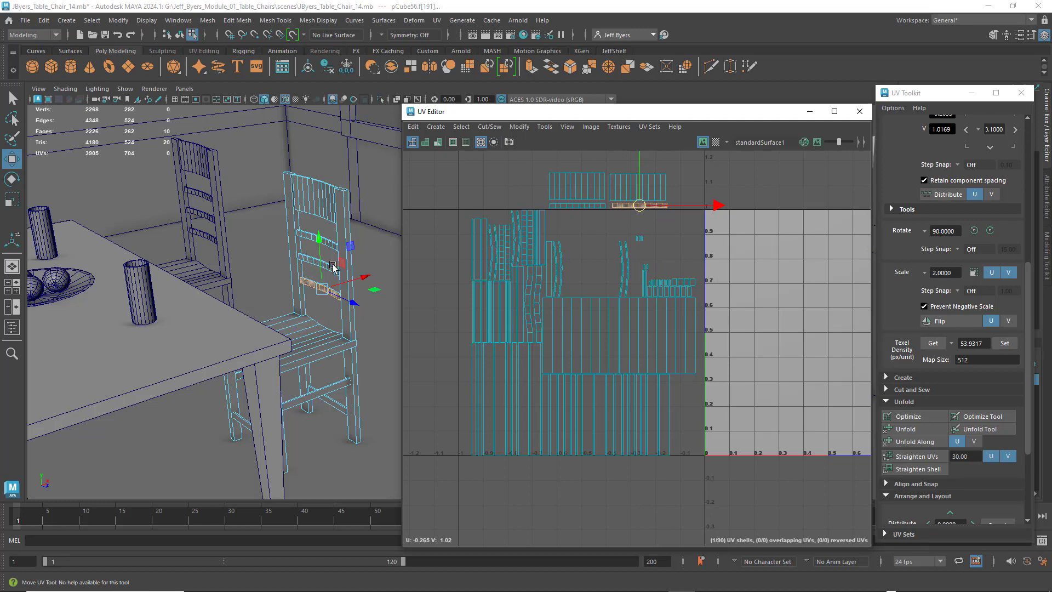
Rotate the lowest slat's two curved edge shells until they lie horizontally arching upward, and place them beside the backrest panel shells.
{"action": "right_click_drag", "start_coordinate": [563, 189], "coordinate": [518, 176]}
{"action": "left_click_drag", "start_coordinate": [376, 263], "coordinate": [381, 254], "text": "alt"}
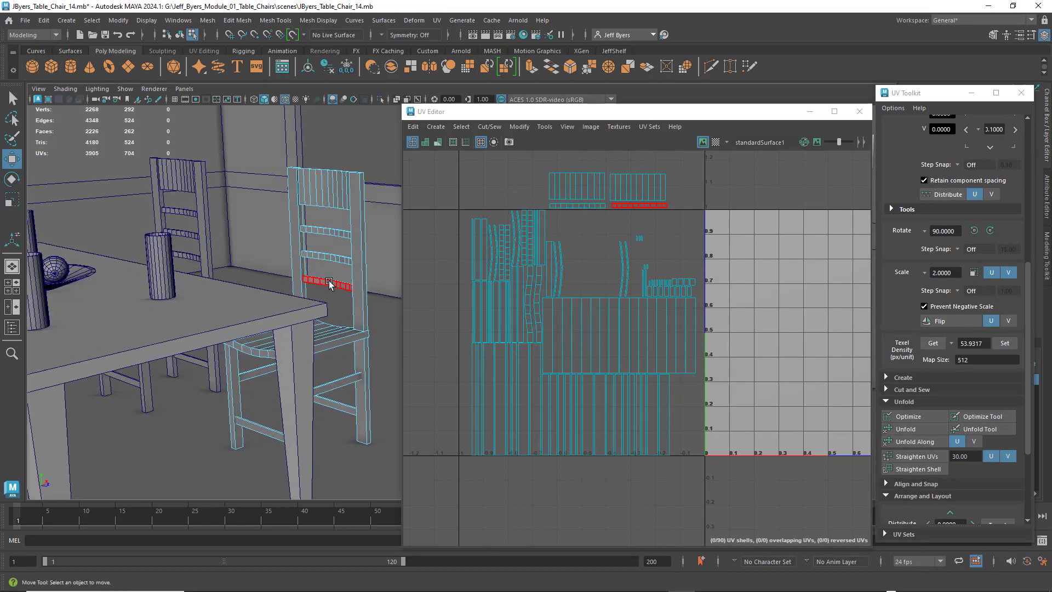
{"action": "left_click_drag", "start_coordinate": [326, 272], "coordinate": [349, 305]}
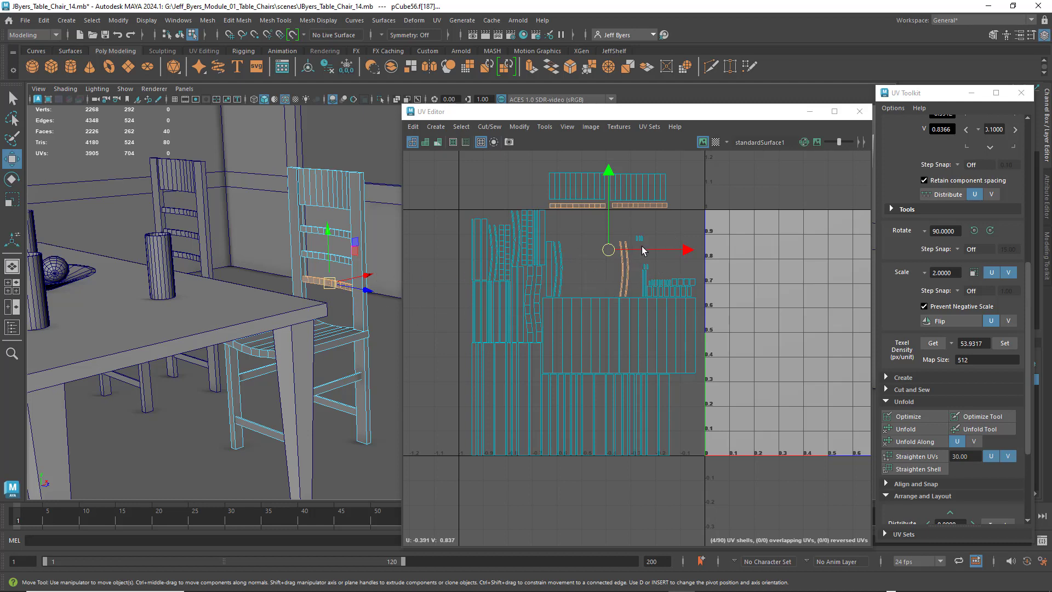
{"action": "left_click", "coordinate": [633, 232]}
{"action": "left_click", "coordinate": [610, 243]}
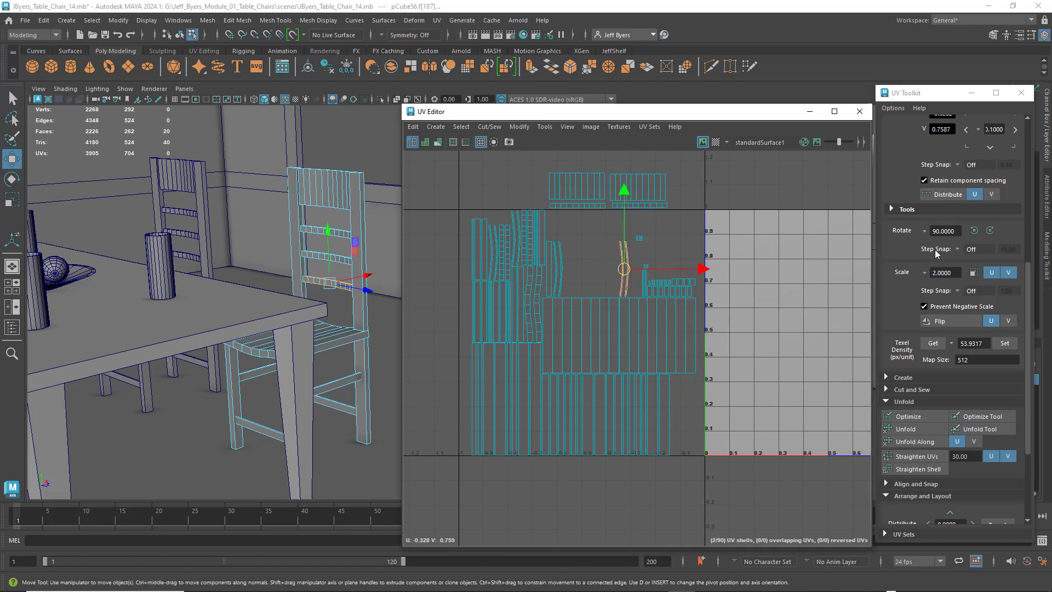
{"action": "left_click", "coordinate": [986, 231]}
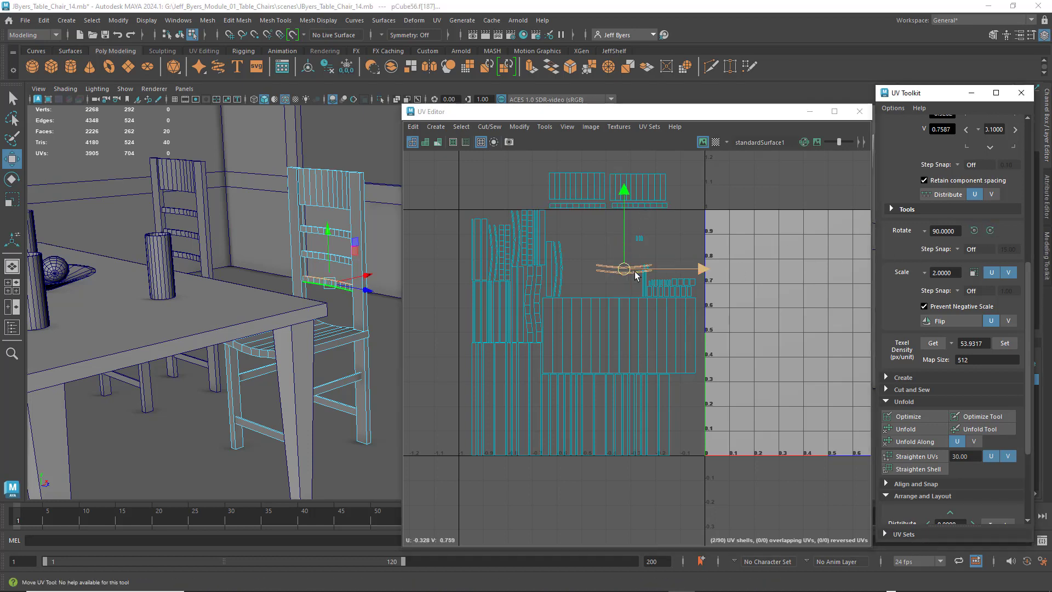
{"action": "left_click", "coordinate": [990, 230]}
{"action": "left_click", "coordinate": [990, 230]}
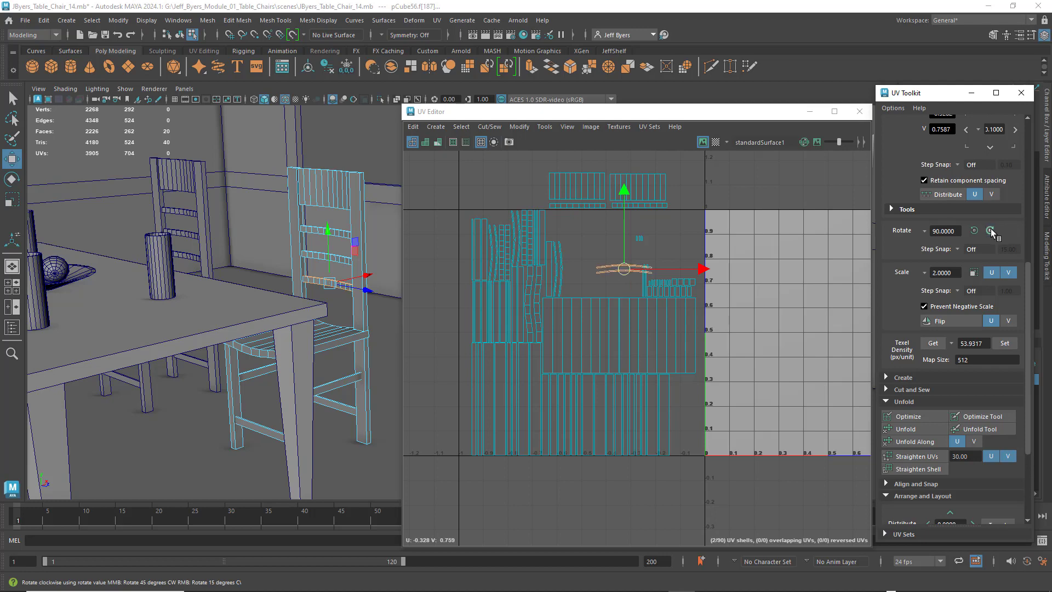
{"action": "left_click_drag", "start_coordinate": [624, 268], "coordinate": [701, 183]}
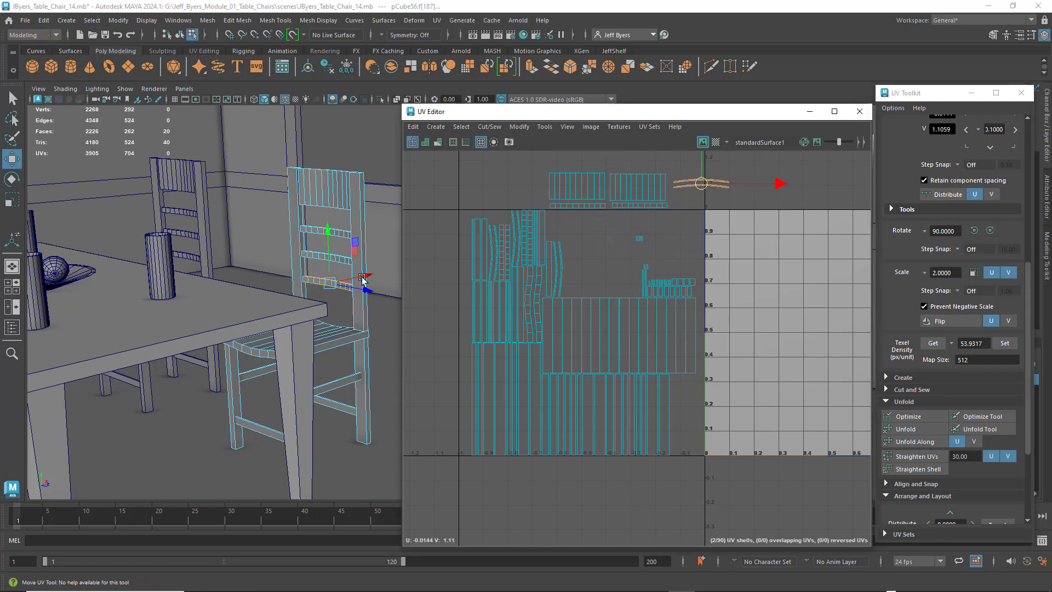
Select the chair's back post in the 3D view and inspect which UV shells belong to it.
{"action": "left_click_drag", "start_coordinate": [361, 279], "coordinate": [357, 218], "text": "alt"}
{"action": "left_click", "coordinate": [346, 180]}
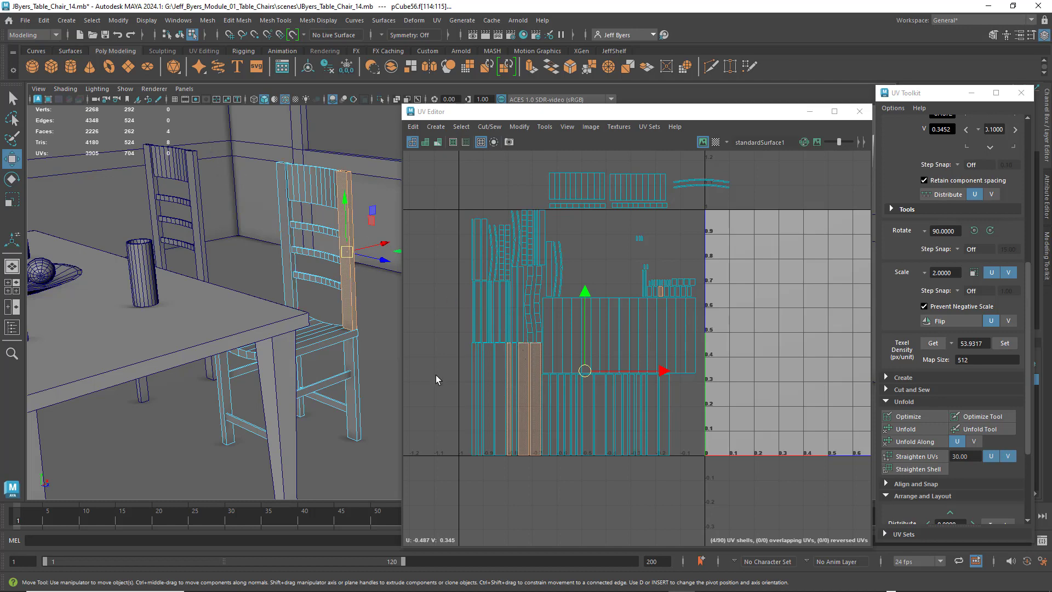
{"action": "scroll", "coordinate": [518, 346], "scroll_direction": "up", "scroll_amount": 2}
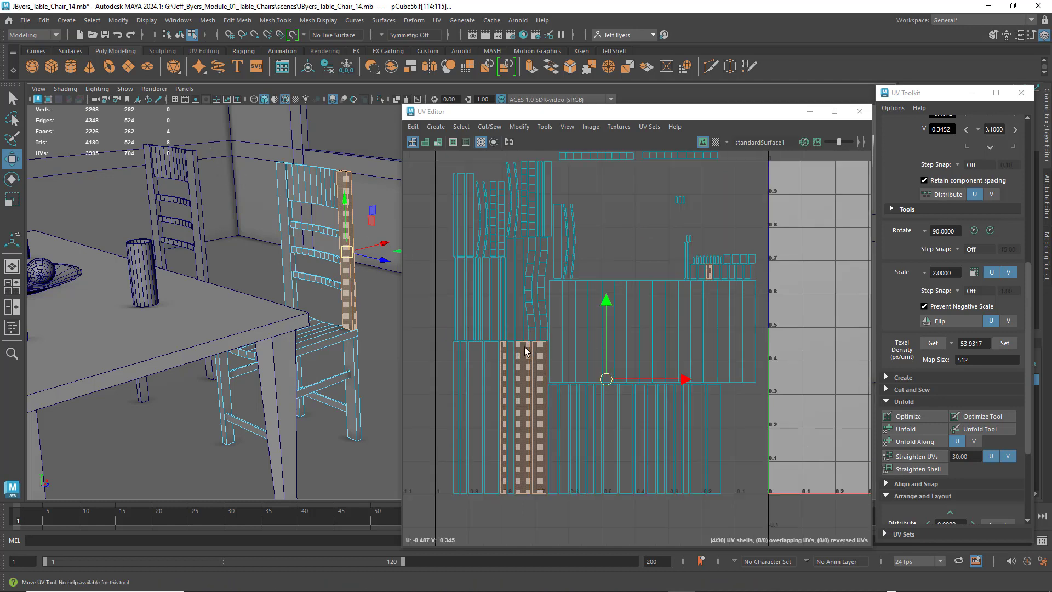
{"action": "left_click_drag", "start_coordinate": [306, 359], "coordinate": [299, 338], "text": "alt"}
{"action": "middle_click_drag", "start_coordinate": [298, 338], "coordinate": [273, 351], "text": "alt"}
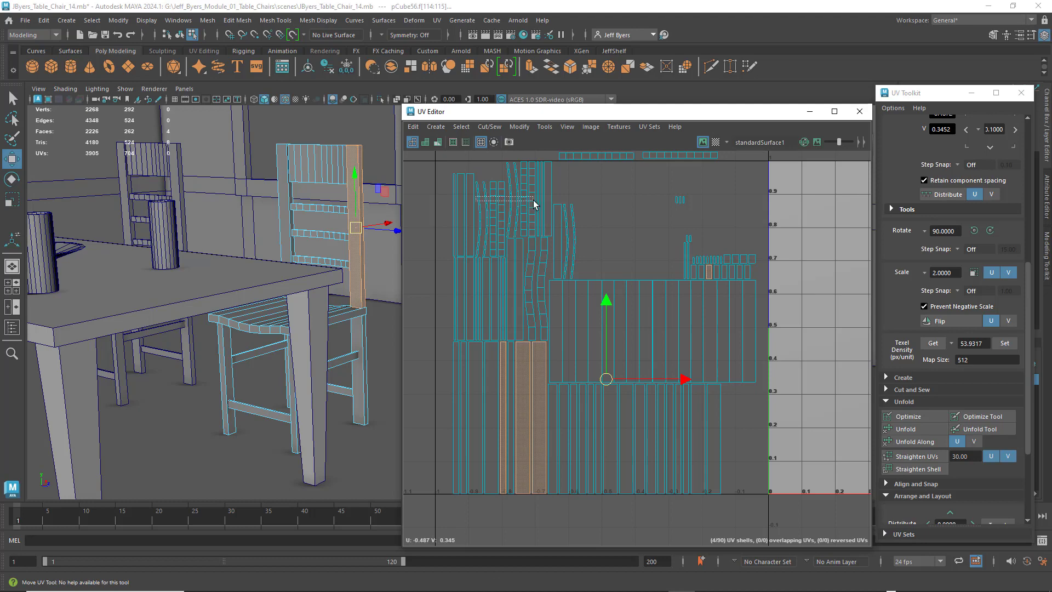
Select the two upper slats' shells, the front seat edge shell and the backrest panel's curved edge shells, and rotate them 90 degrees clockwise.
{"action": "left_click_drag", "start_coordinate": [533, 199], "coordinate": [534, 199]}
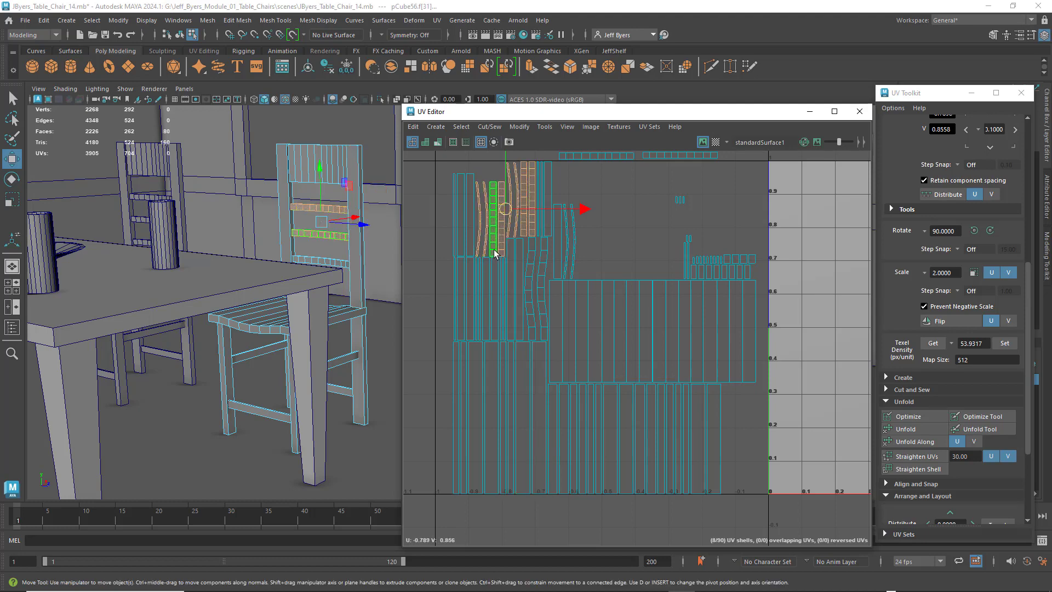
{"action": "scroll", "coordinate": [495, 252], "scroll_direction": "down", "scroll_amount": 1}
{"action": "scroll", "coordinate": [523, 254], "scroll_direction": "down", "scroll_amount": 2}
{"action": "middle_click_drag", "start_coordinate": [525, 260], "coordinate": [528, 300], "text": "alt"}
{"action": "scroll", "coordinate": [528, 300], "scroll_direction": "up", "scroll_amount": 2}
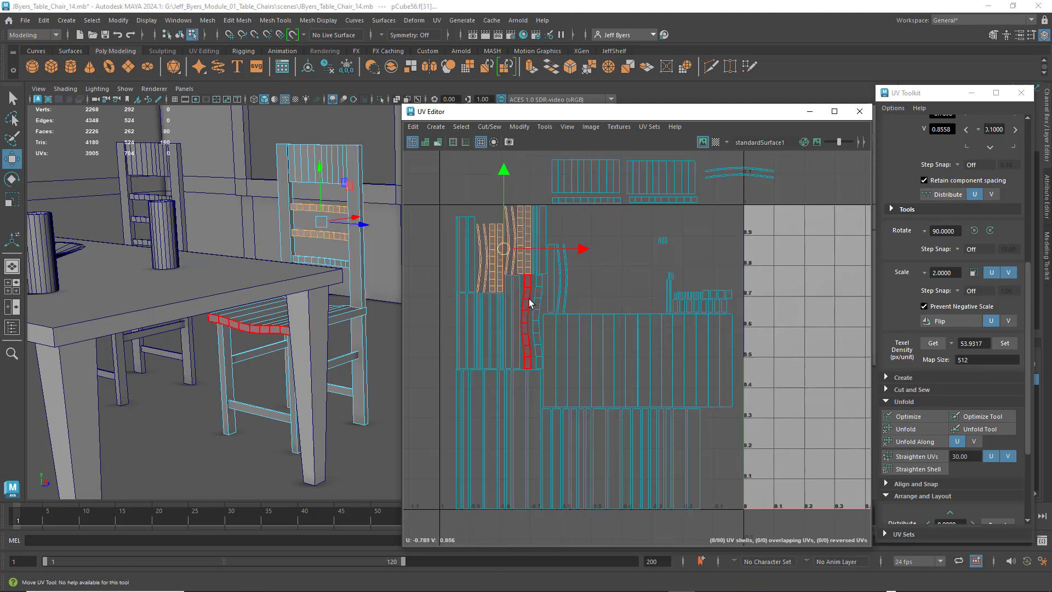
{"action": "scroll", "coordinate": [529, 302], "scroll_direction": "up", "scroll_amount": 1}
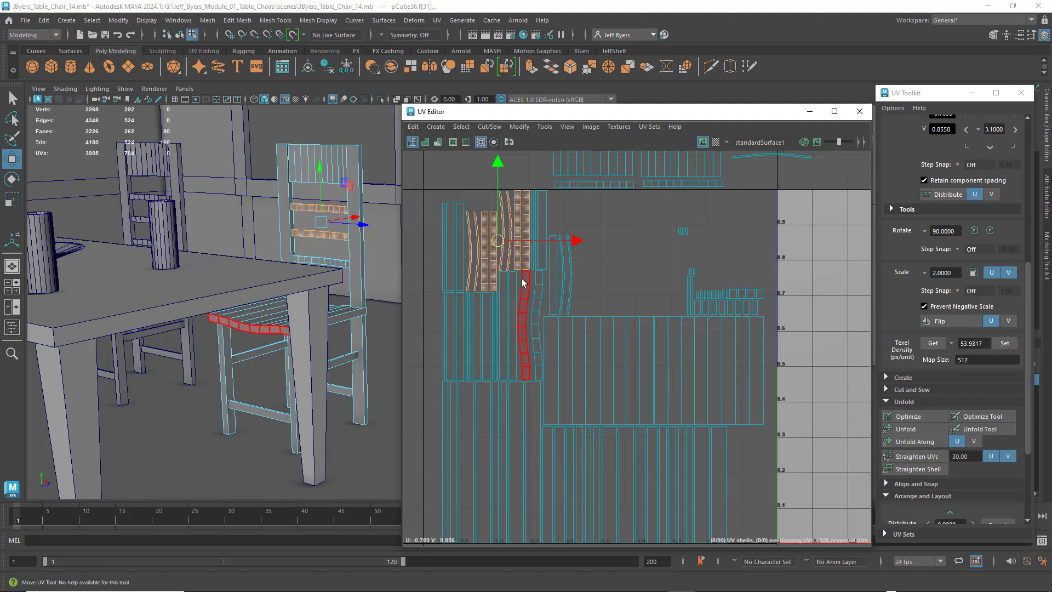
{"action": "left_click", "coordinate": [543, 282], "text": "shift"}
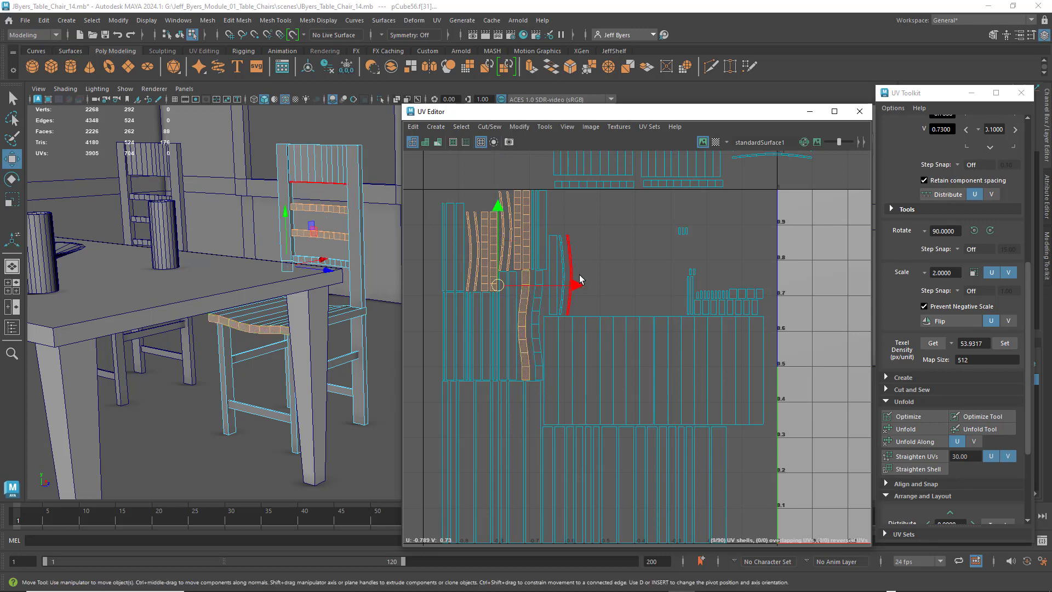
{"action": "left_click", "coordinate": [569, 270], "text": "shift"}
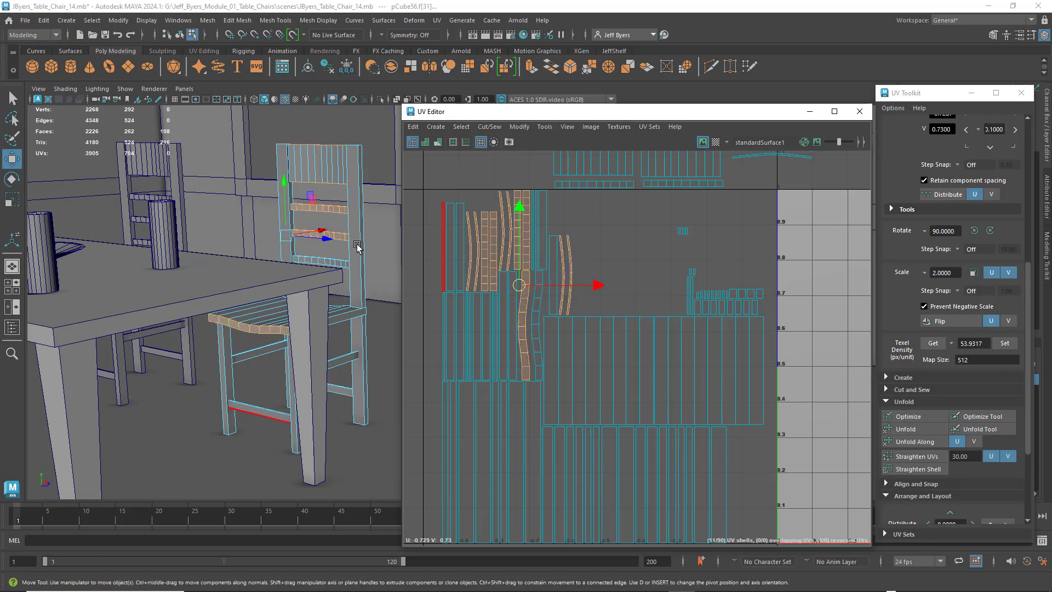
{"action": "mouse_move", "coordinate": [357, 248]}
{"action": "left_mouse_down", "text": "alt"}
{"action": "mouse_move", "coordinate": [235, 238]}
{"action": "mouse_move", "coordinate": [373, 251]}
{"action": "left_mouse_up", "text": "alt"}
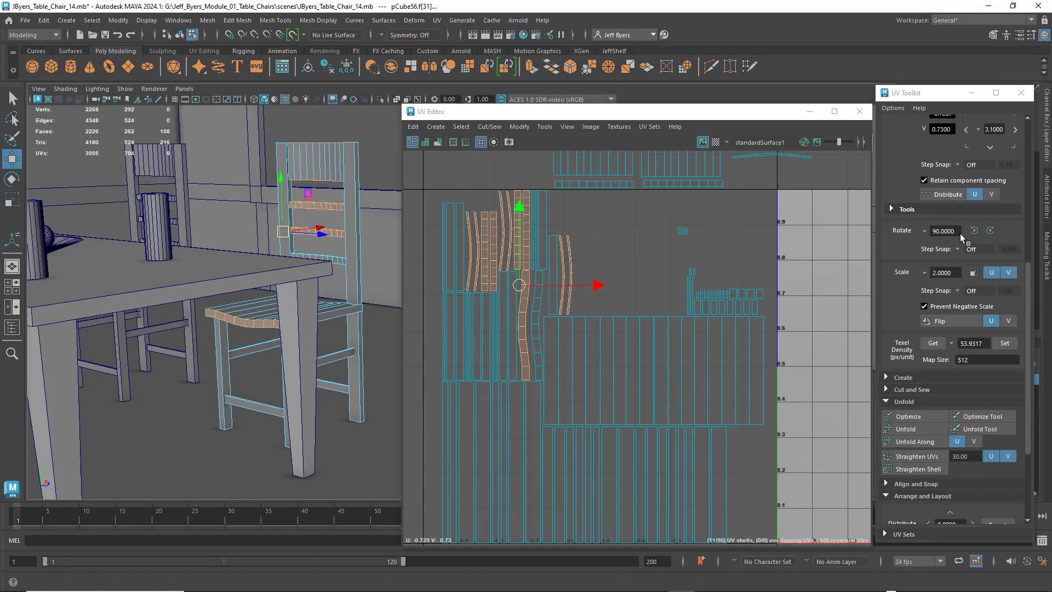
{"action": "left_click", "coordinate": [989, 230]}
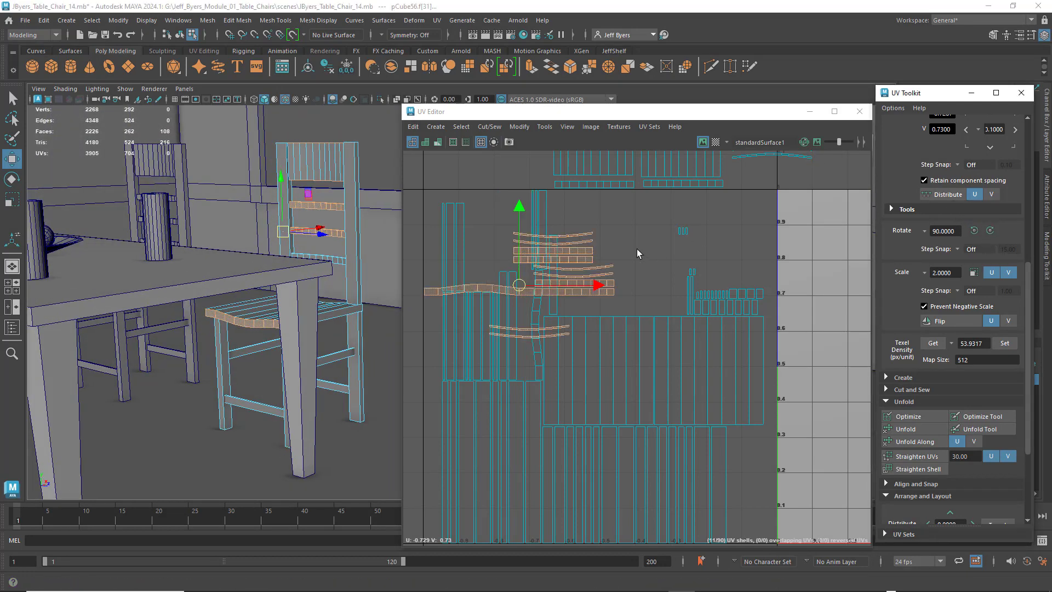
Move the rotated slat and edge shells together above the unsorted shells, next to the backrest panel shells.
{"action": "scroll", "coordinate": [636, 242], "scroll_direction": "down", "scroll_amount": 4}
{"action": "left_click_drag", "start_coordinate": [571, 195], "coordinate": [517, 181]}
{"action": "middle_click_drag", "start_coordinate": [634, 245], "coordinate": [590, 232], "text": "alt"}
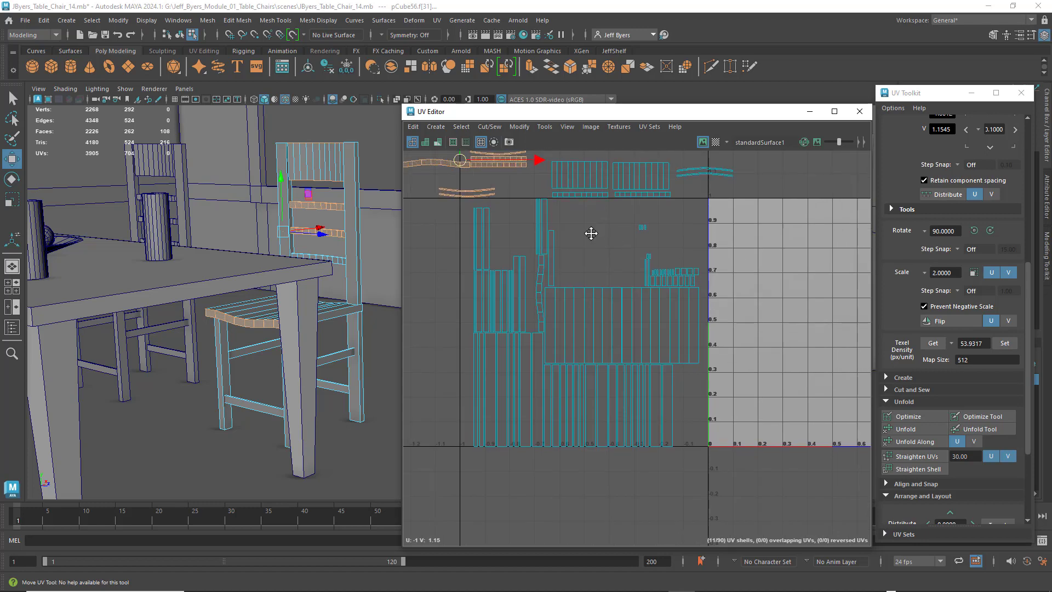
Move both large seat shells along negative U past the unsorted shells and stack them one above the other.
{"action": "left_click", "coordinate": [600, 300]}
{"action": "scroll", "coordinate": [599, 299], "scroll_direction": "down", "scroll_amount": 1}
{"action": "left_click_drag", "start_coordinate": [652, 318], "coordinate": [523, 319]}
{"action": "left_click", "coordinate": [642, 320]}
{"action": "left_click_drag", "start_coordinate": [710, 319], "coordinate": [527, 319]}
{"action": "left_click_drag", "start_coordinate": [448, 247], "coordinate": [446, 309]}
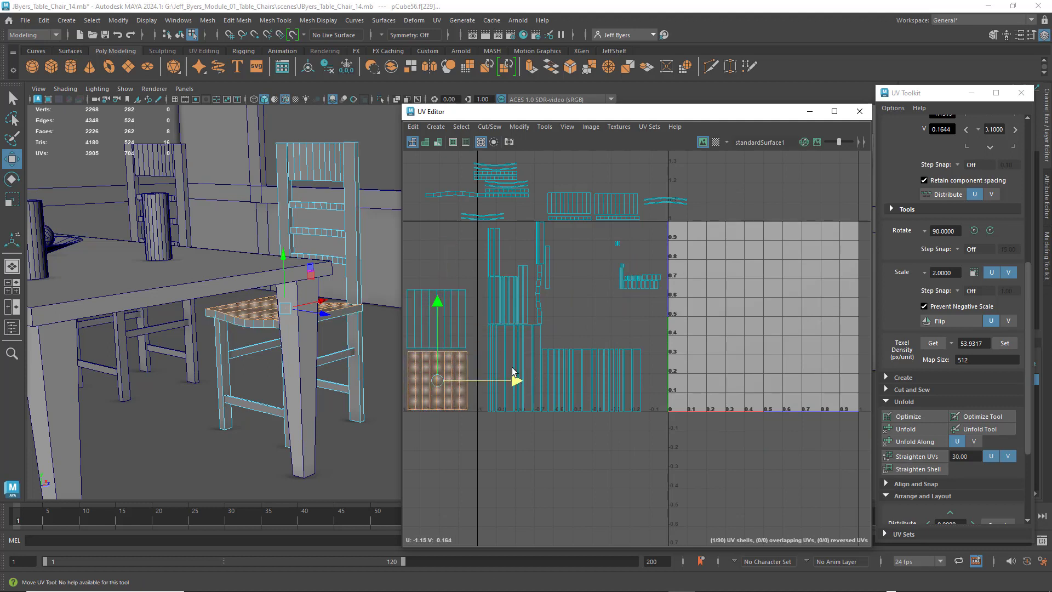
Rotate the remaining wavy seat edge shell 90 degrees clockwise and place it above the stacked seat shells.
{"action": "middle_click_drag", "start_coordinate": [539, 274], "coordinate": [609, 312], "text": "alt"}
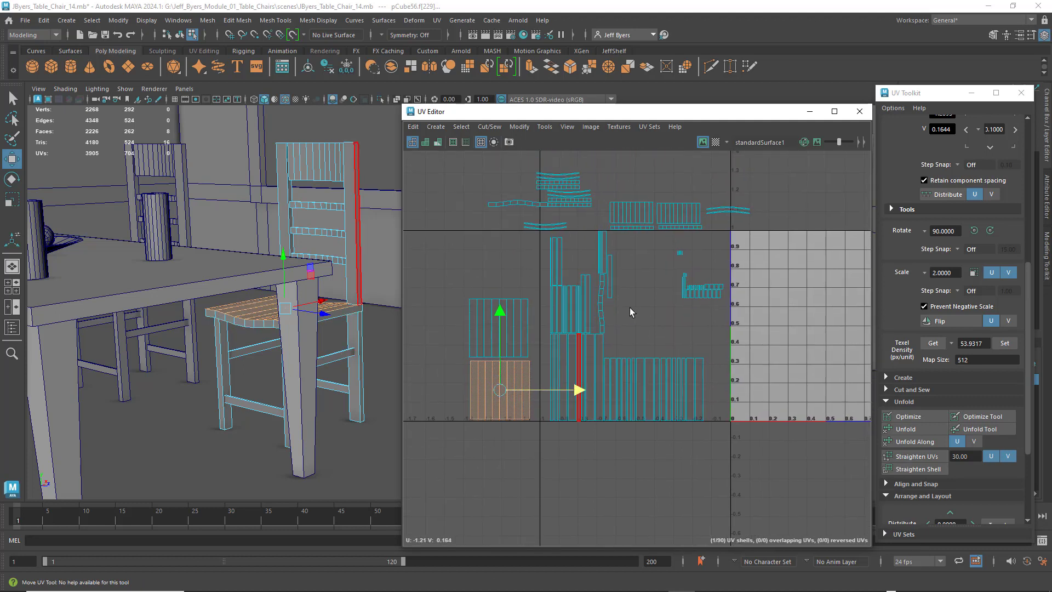
{"action": "scroll", "coordinate": [630, 307], "scroll_direction": "up", "scroll_amount": 4}
{"action": "middle_click_drag", "start_coordinate": [605, 267], "coordinate": [634, 286], "text": "alt"}
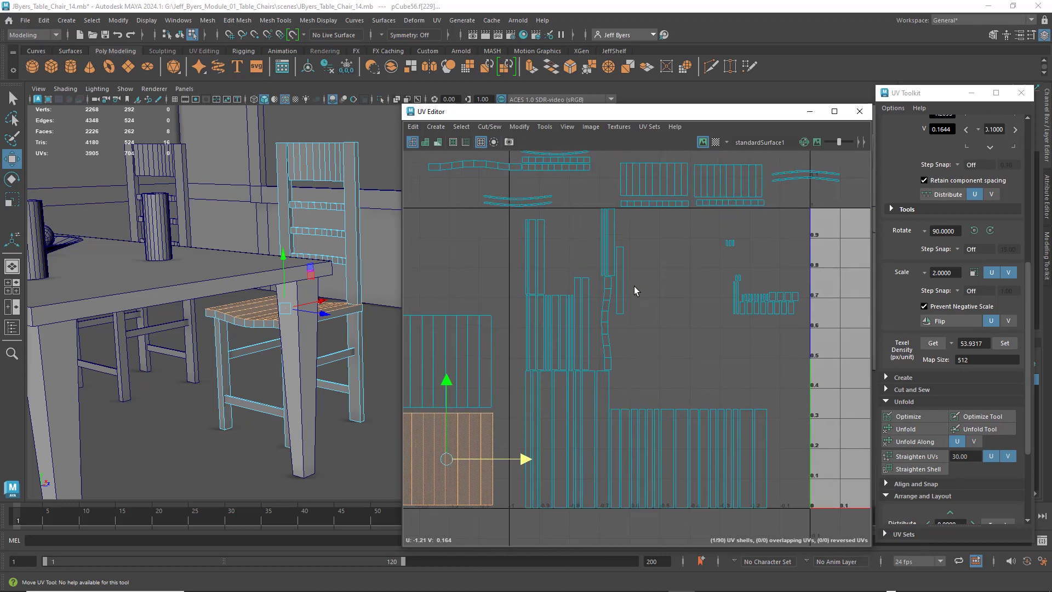
{"action": "left_click", "coordinate": [608, 300]}
{"action": "left_click", "coordinate": [990, 230]}
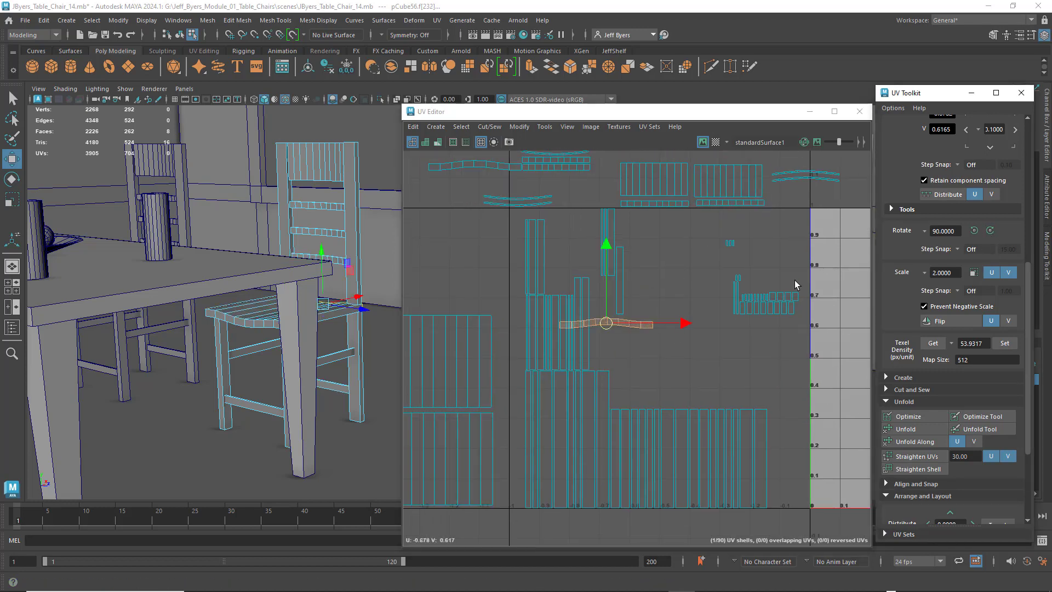
{"action": "left_click_drag", "start_coordinate": [608, 323], "coordinate": [464, 236]}
{"action": "scroll", "coordinate": [505, 242], "scroll_direction": "down", "scroll_amount": 3}
{"action": "scroll", "coordinate": [600, 263], "scroll_direction": "down", "scroll_amount": 4}
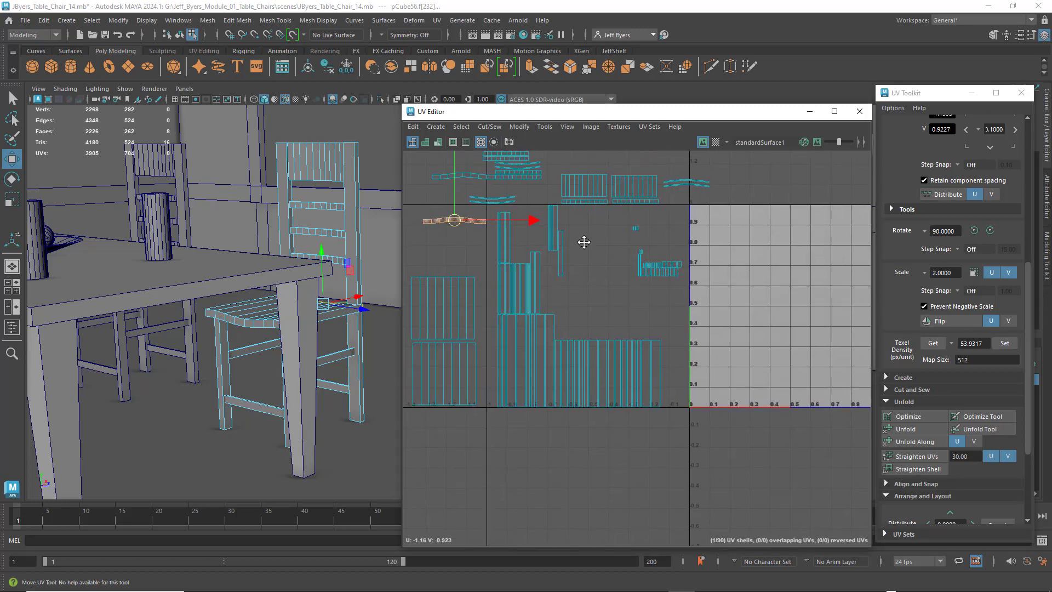
Examine the sorted chair shells and the spacing between them around the 0-to-1 UV tile.
{"action": "middle_click_drag", "start_coordinate": [604, 262], "coordinate": [581, 276], "text": "alt"}
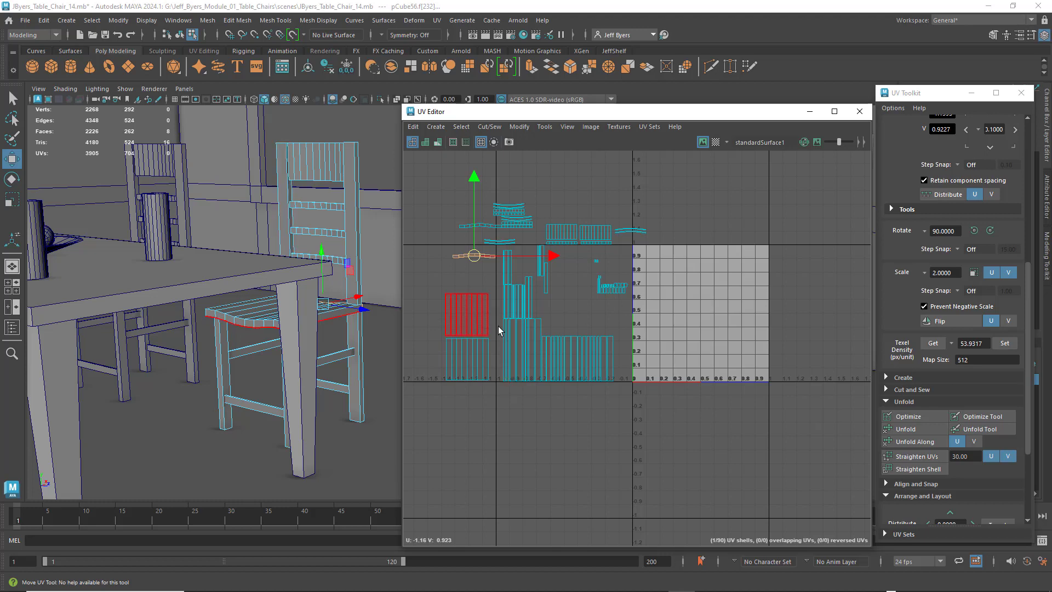
{"action": "middle_click_drag", "start_coordinate": [646, 206], "coordinate": [661, 215], "text": "alt"}
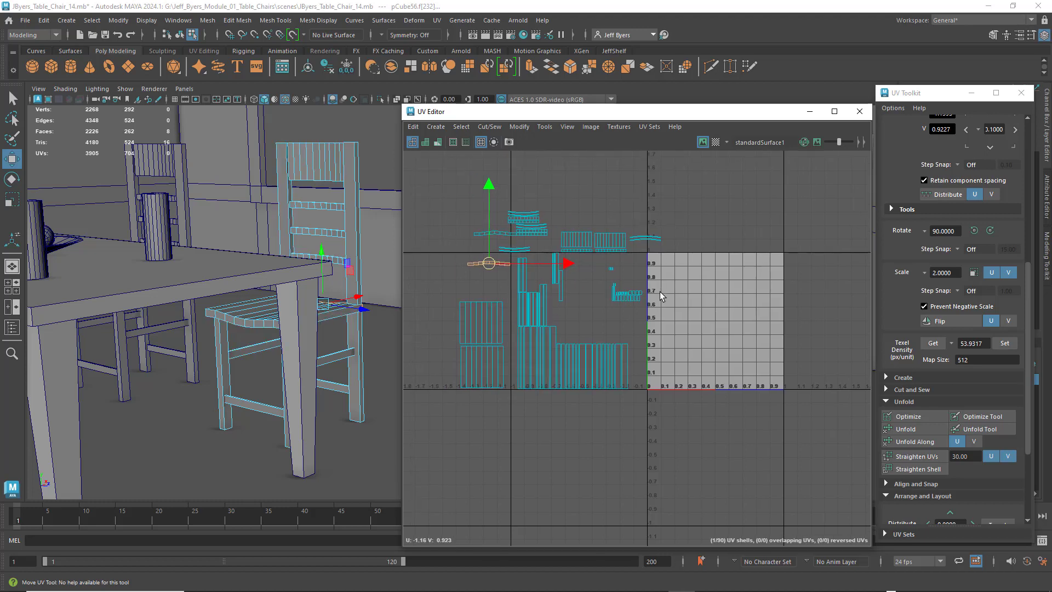
{"action": "scroll", "coordinate": [638, 300], "scroll_direction": "up", "scroll_amount": 2}
{"action": "scroll", "coordinate": [647, 300], "scroll_direction": "down", "scroll_amount": 2}
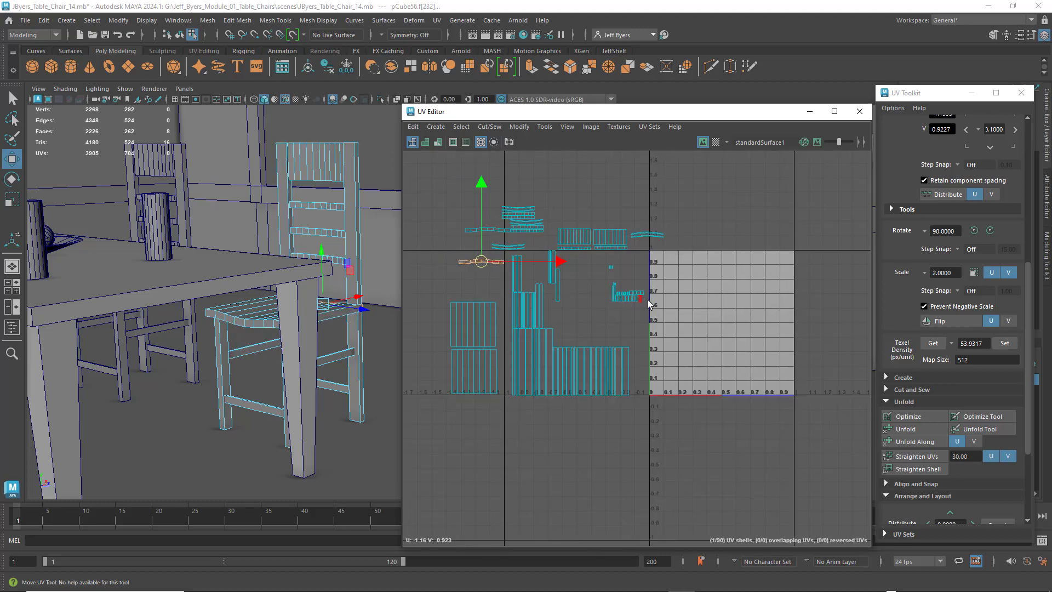
{"action": "middle_click_drag", "start_coordinate": [648, 300], "coordinate": [676, 312], "text": "alt"}
{"action": "scroll", "coordinate": [676, 309], "scroll_direction": "up", "scroll_amount": 1}
{"action": "middle_click_drag", "start_coordinate": [686, 354], "coordinate": [675, 344], "text": "alt"}
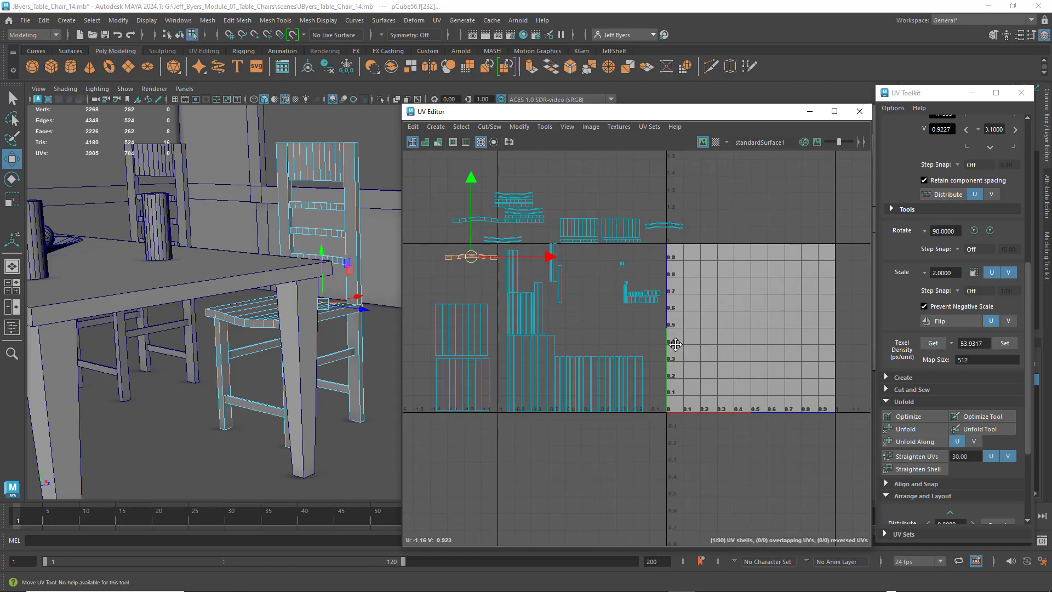
{"action": "middle_click_drag", "start_coordinate": [605, 308], "coordinate": [617, 324], "text": "alt"}
{"action": "scroll", "coordinate": [559, 351], "scroll_direction": "up", "scroll_amount": 5}
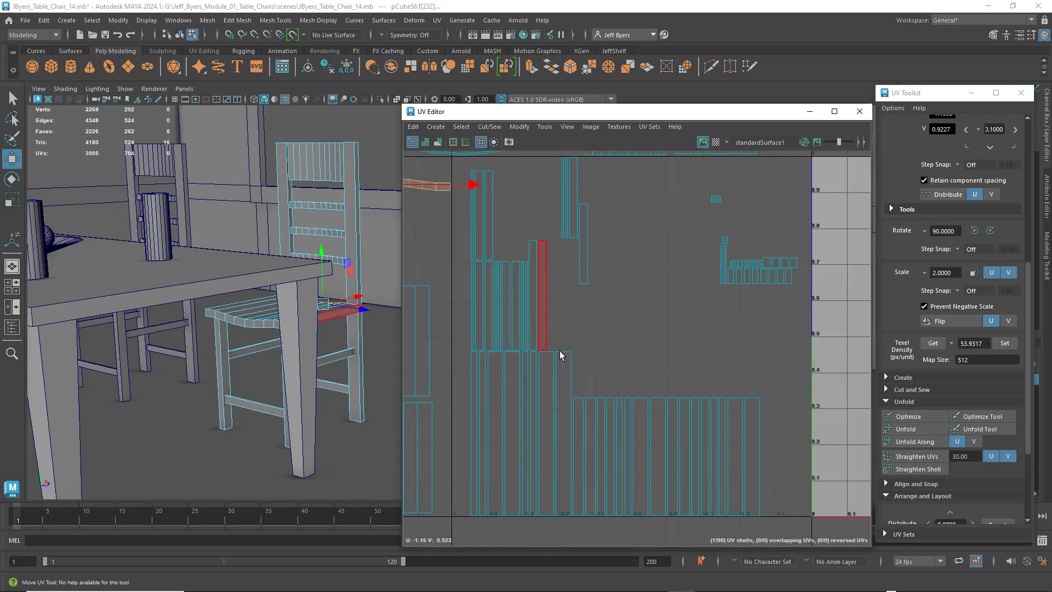
{"action": "scroll", "coordinate": [560, 352], "scroll_direction": "up", "scroll_amount": 2}
{"action": "scroll", "coordinate": [573, 350], "scroll_direction": "down", "scroll_amount": 7}
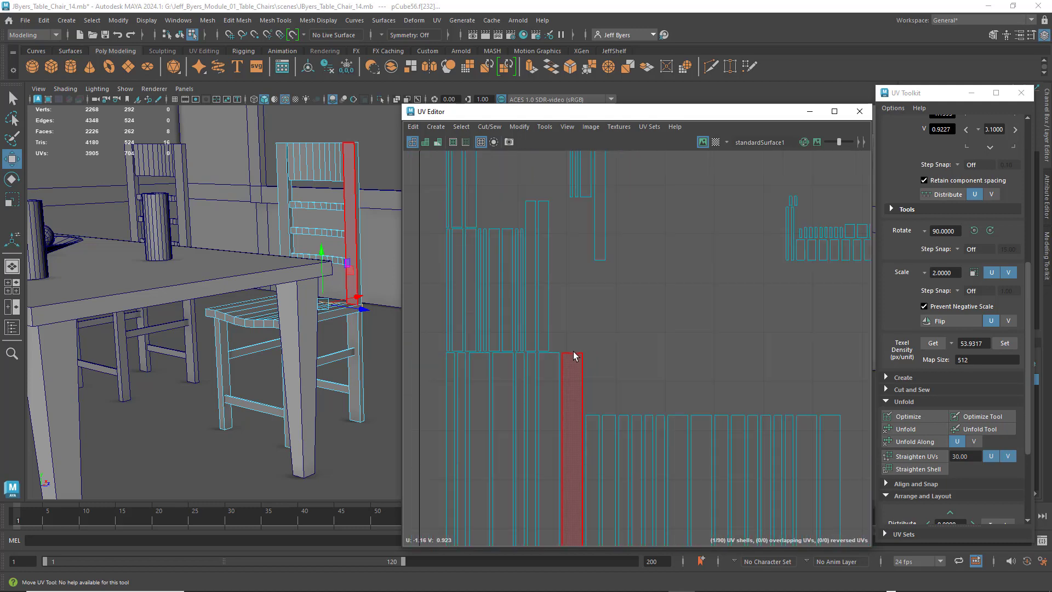
{"action": "mouse_move", "coordinate": [616, 344]}
{"action": "middle_mouse_down", "text": "alt"}
{"action": "mouse_move", "coordinate": [653, 295]}
{"action": "mouse_move", "coordinate": [643, 339]}
{"action": "mouse_move", "coordinate": [631, 341]}
{"action": "middle_mouse_up", "text": "alt"}
{"action": "scroll", "coordinate": [653, 302], "scroll_direction": "down", "scroll_amount": 2}
{"action": "scroll", "coordinate": [643, 339], "scroll_direction": "down", "scroll_amount": 2}
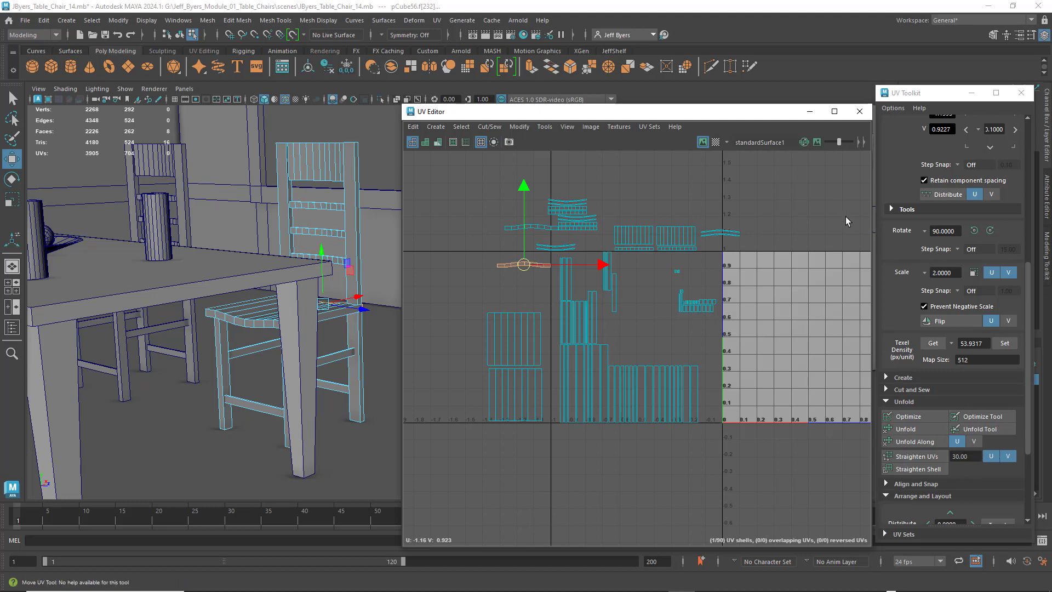
Open the Layout UVs options and set both the shell padding and the tile padding to 10 pixels.
{"action": "left_click_drag", "start_coordinate": [716, 112], "coordinate": [714, 94]}
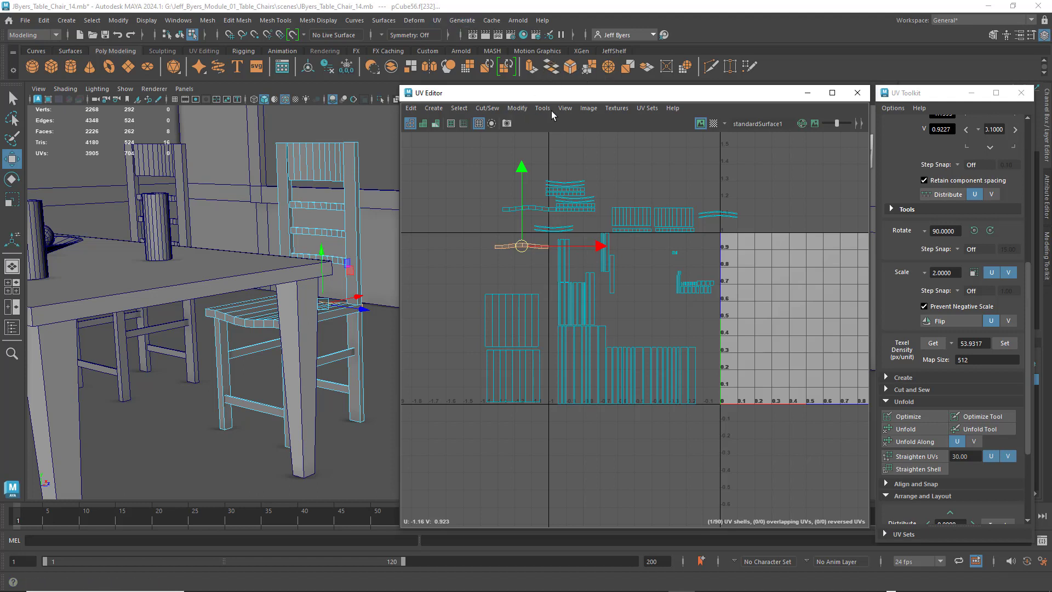
{"action": "left_click", "coordinate": [516, 108]}
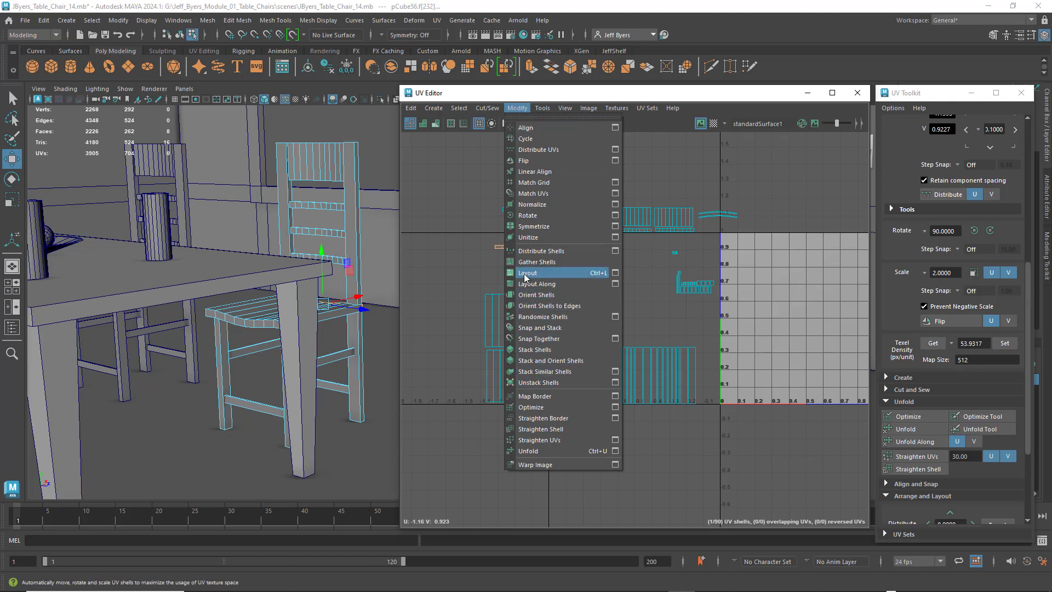
{"action": "left_click", "coordinate": [615, 273]}
{"action": "left_click_drag", "start_coordinate": [307, 180], "coordinate": [357, 100]}
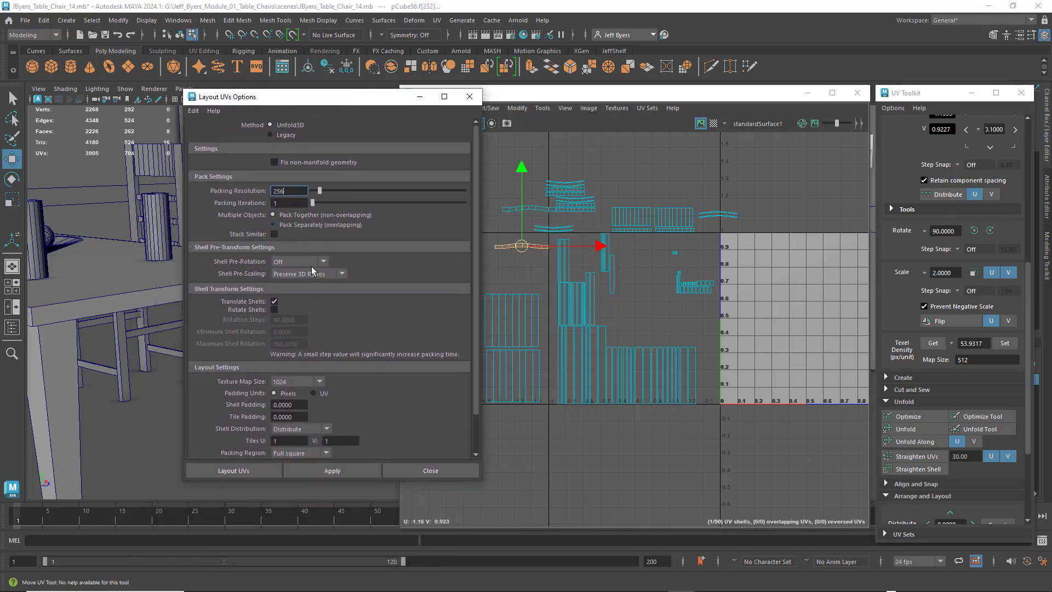
{"action": "scroll", "coordinate": [360, 244], "scroll_direction": "down", "scroll_amount": 2}
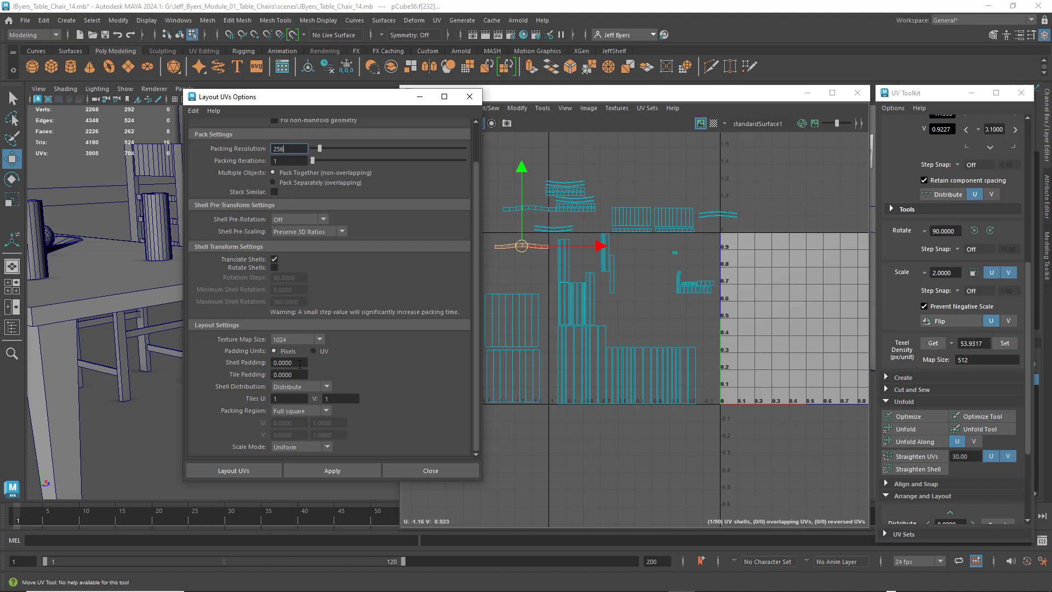
{"action": "left_click_drag", "start_coordinate": [295, 365], "coordinate": [269, 363]}
{"action": "type", "text": "10"}
{"action": "key", "text": "Return"}
{"action": "left_click", "coordinate": [279, 374]}
{"action": "type", "text": "15"}
{"action": "key", "text": "Return"}
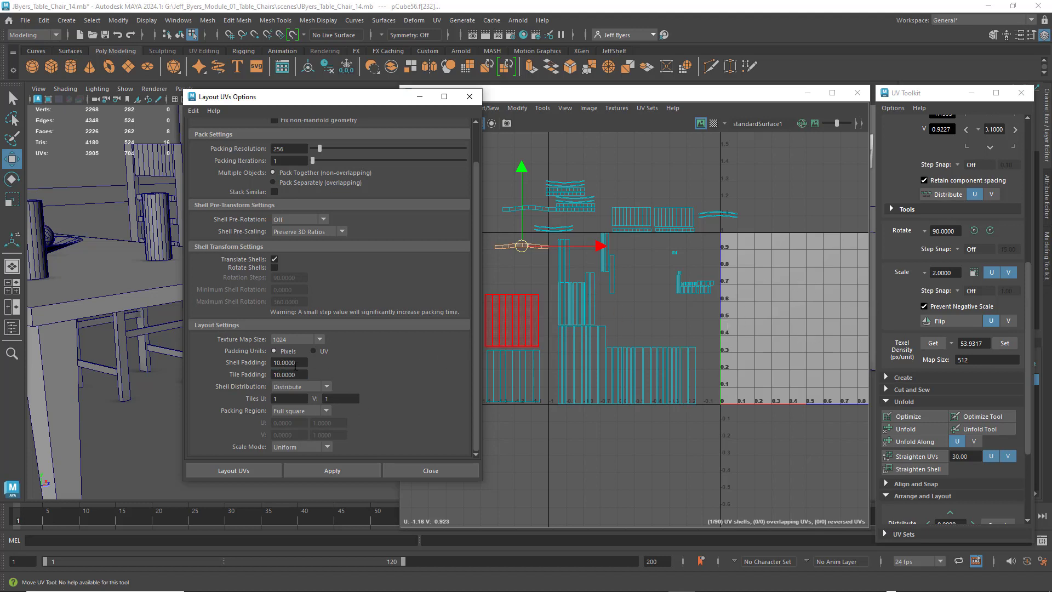
Set the texture map size for the UV layout to 4096.
{"action": "left_click", "coordinate": [318, 341]}
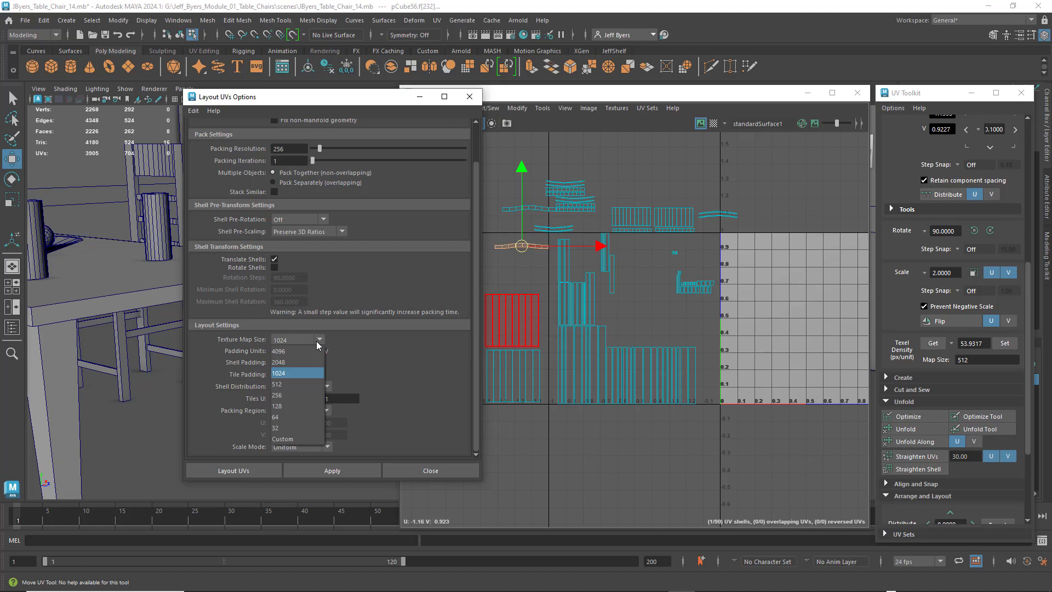
{"action": "left_click", "coordinate": [284, 351]}
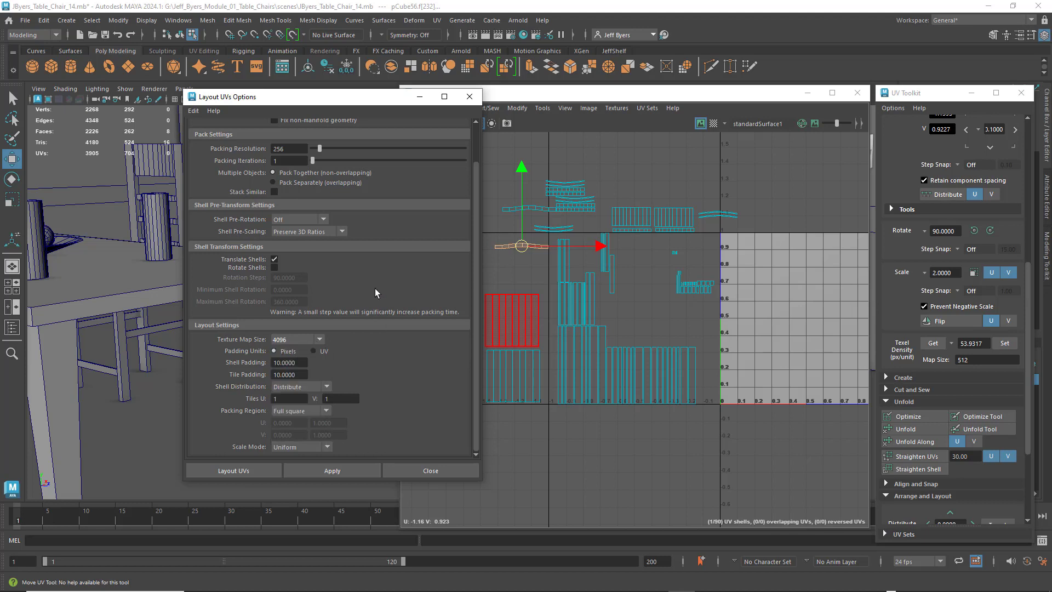
{"action": "scroll", "coordinate": [377, 288], "scroll_direction": "up", "scroll_amount": 2}
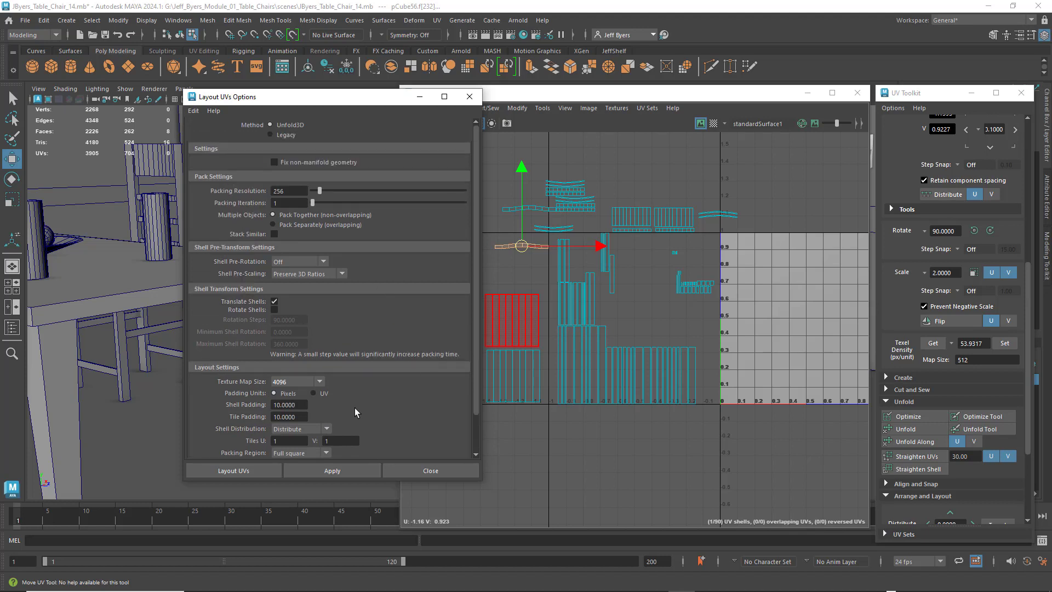
{"action": "scroll", "coordinate": [355, 411], "scroll_direction": "down", "scroll_amount": 2}
{"action": "left_click", "coordinate": [320, 339]}
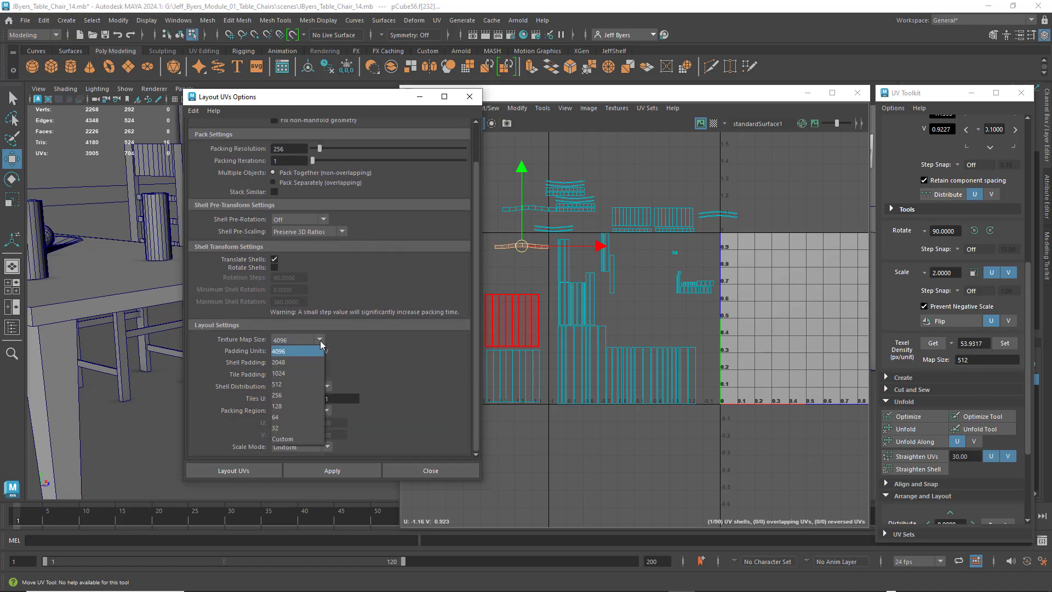
{"action": "left_click", "coordinate": [289, 371]}
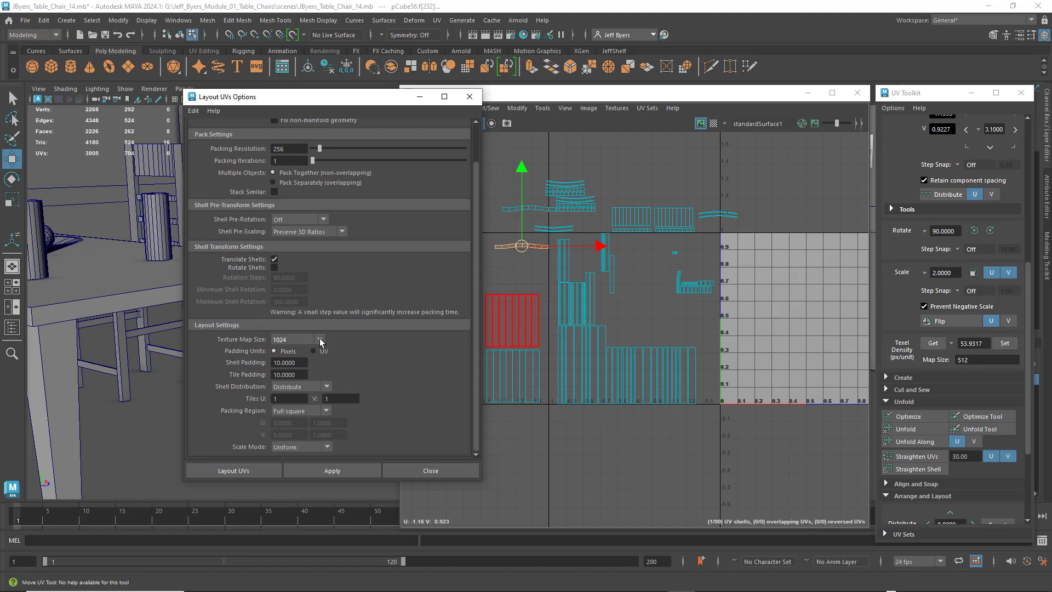
{"action": "left_click", "coordinate": [320, 338]}
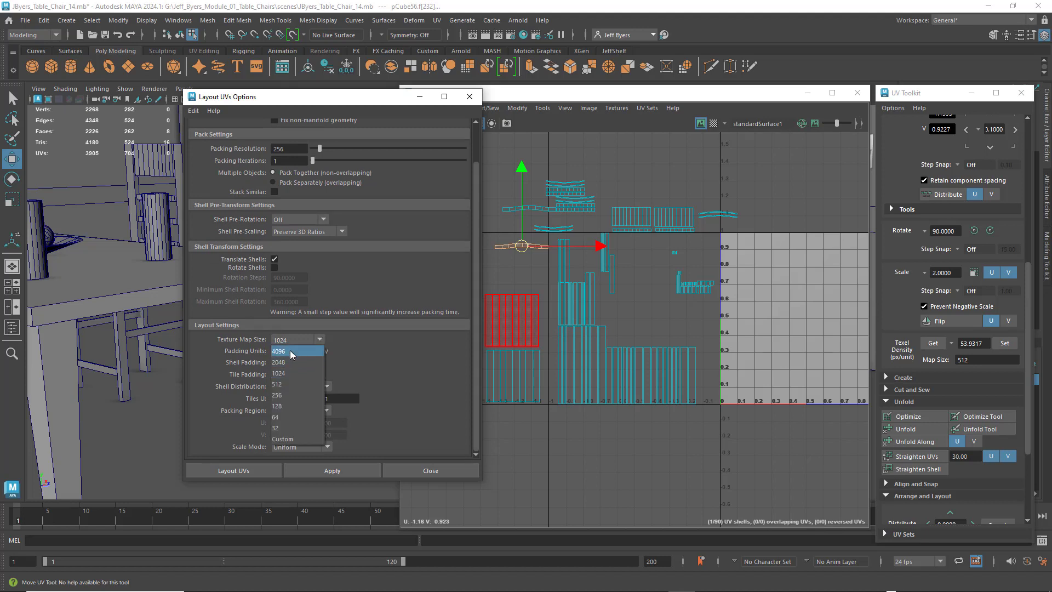
{"action": "left_click", "coordinate": [291, 350]}
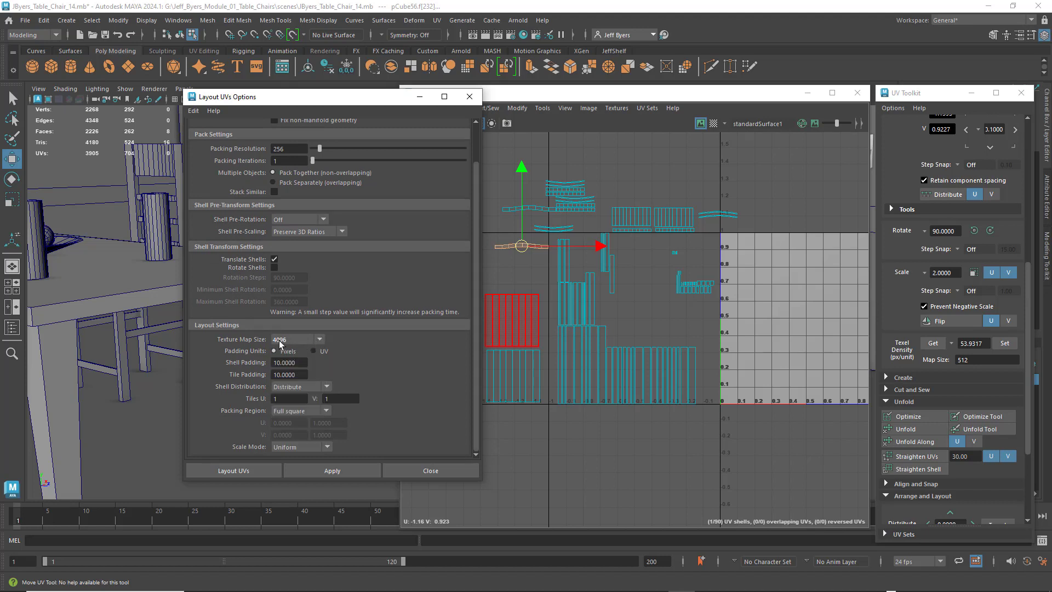
Review the pack, shell transform and layout settings in the Layout UVs options.
{"action": "scroll", "coordinate": [369, 350], "scroll_direction": "up", "scroll_amount": 1}
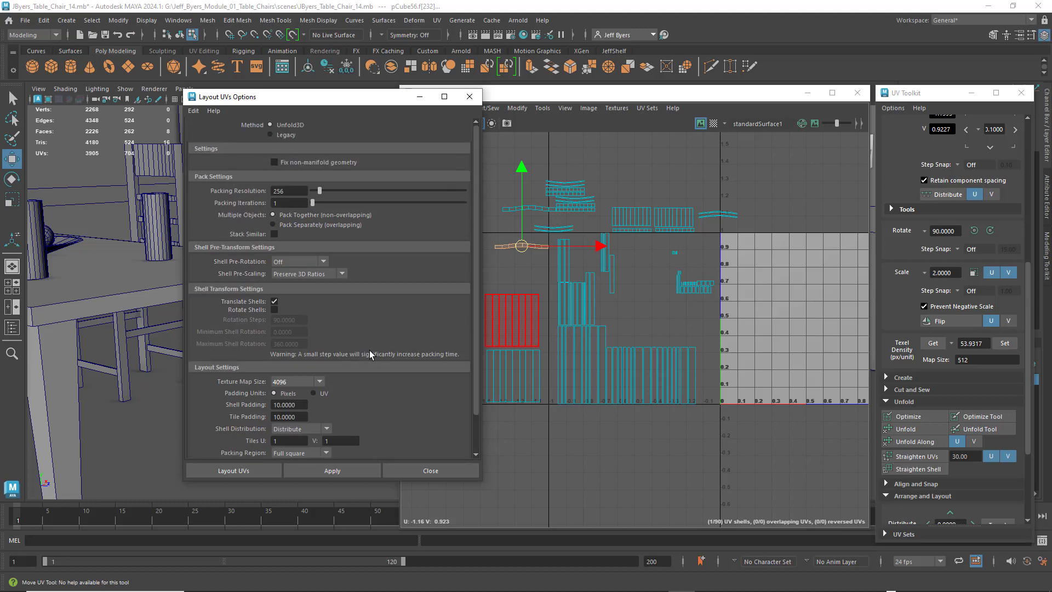
{"action": "scroll", "coordinate": [368, 352], "scroll_direction": "down", "scroll_amount": 1}
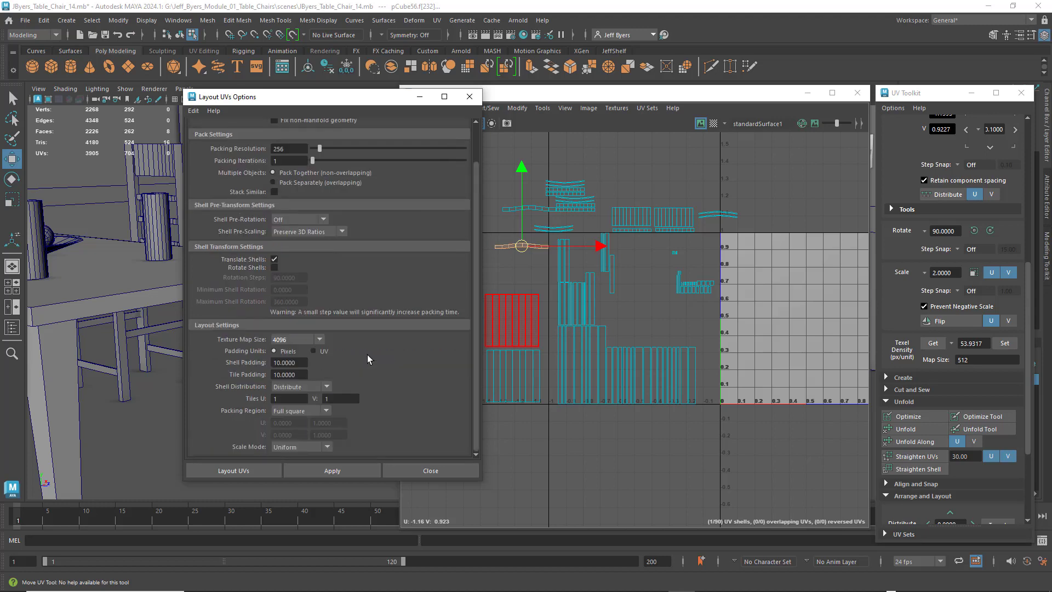
{"action": "scroll", "coordinate": [367, 360], "scroll_direction": "up", "scroll_amount": 1}
{"action": "scroll", "coordinate": [367, 359], "scroll_direction": "down", "scroll_amount": 1}
{"action": "scroll", "coordinate": [379, 389], "scroll_direction": "up", "scroll_amount": 1}
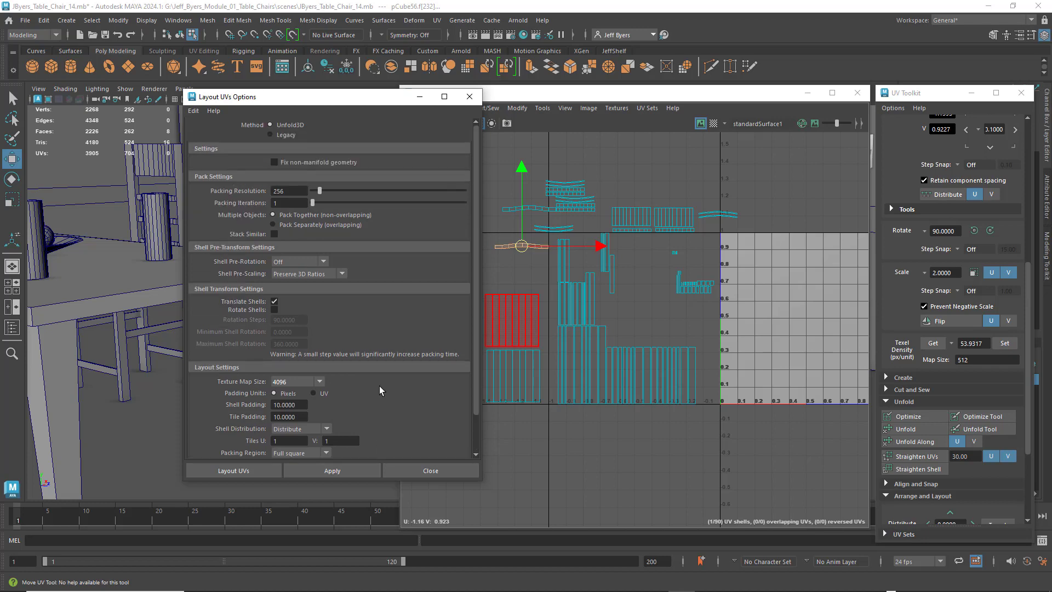
{"action": "scroll", "coordinate": [379, 390], "scroll_direction": "down", "scroll_amount": 1}
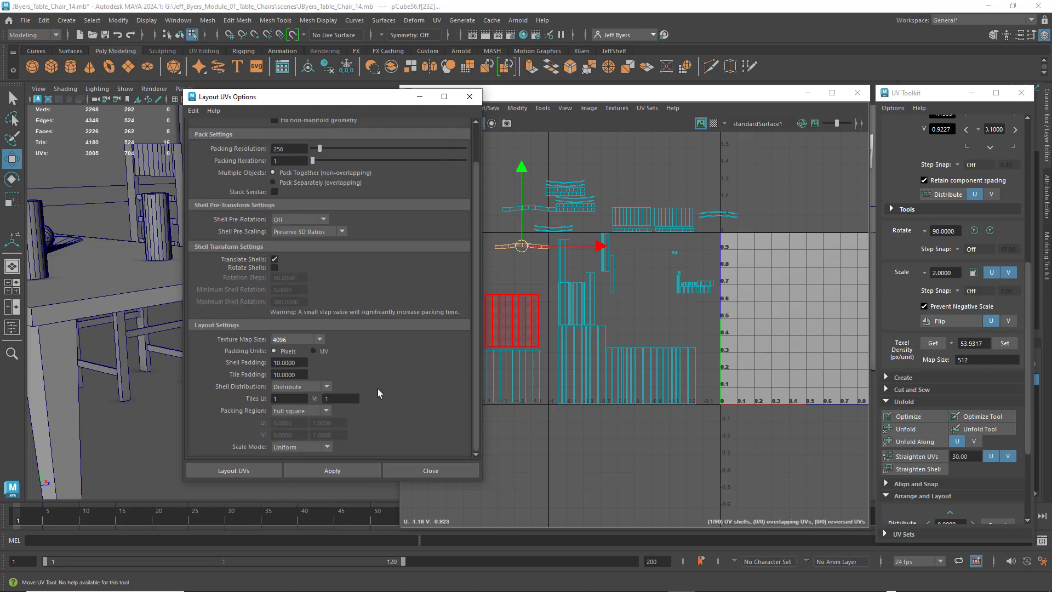
{"action": "scroll", "coordinate": [378, 393], "scroll_direction": "up", "scroll_amount": 1}
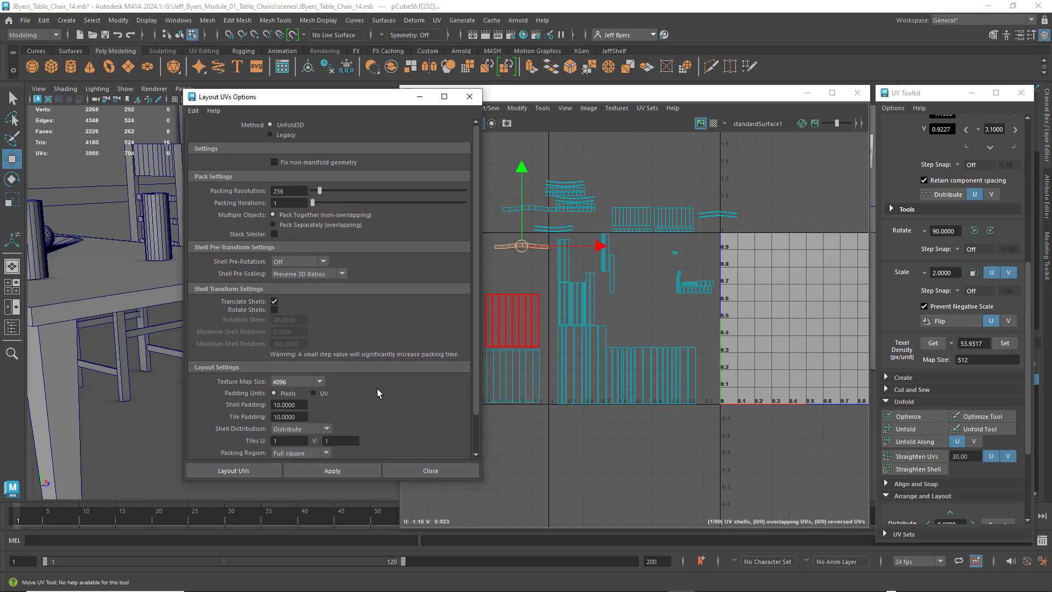
Try to lay out the UVs with only the wavy seat edge shell selected, and undo that layout.
{"action": "left_click", "coordinate": [655, 252]}
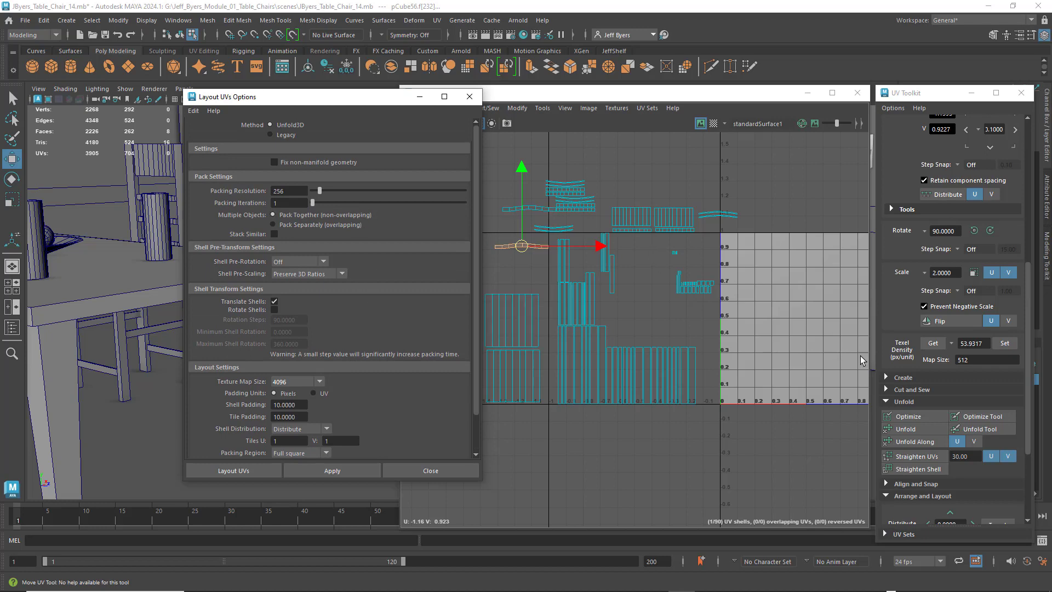
{"action": "left_click", "coordinate": [507, 397]}
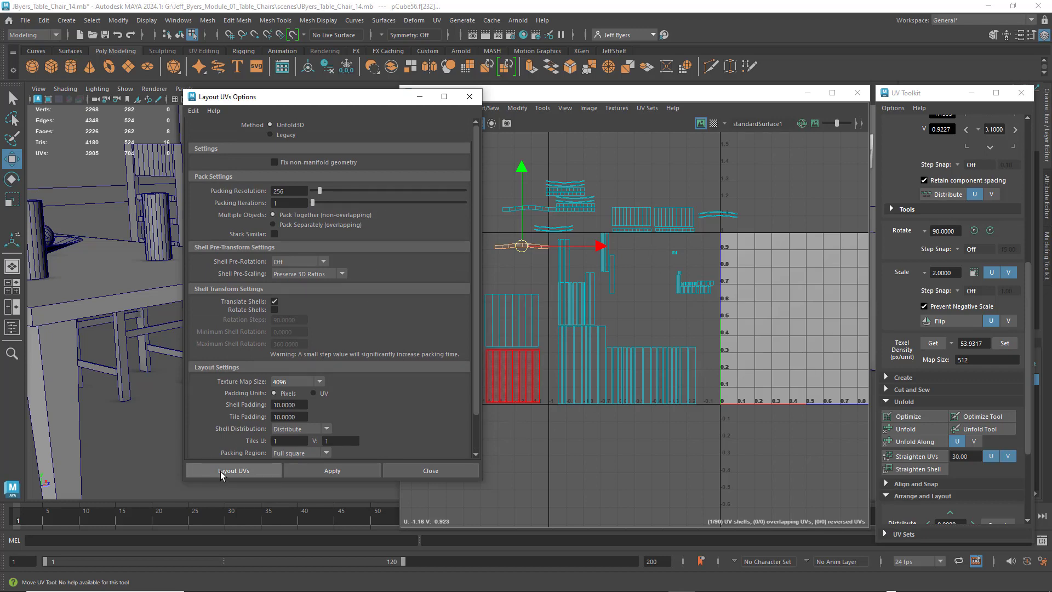
{"action": "left_click", "coordinate": [222, 471]}
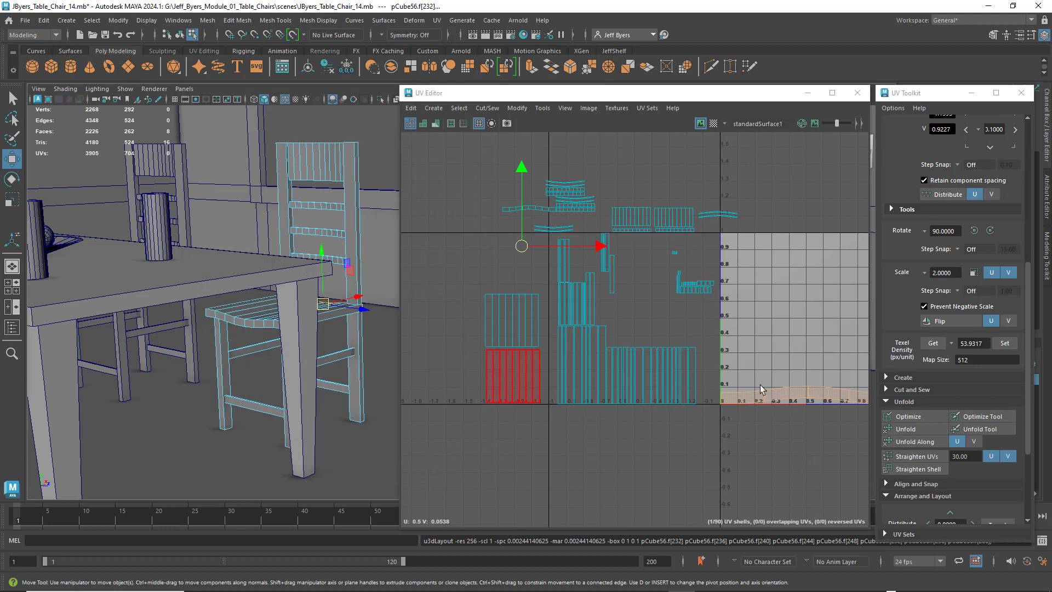
{"action": "key", "text": "ctrl+z"}
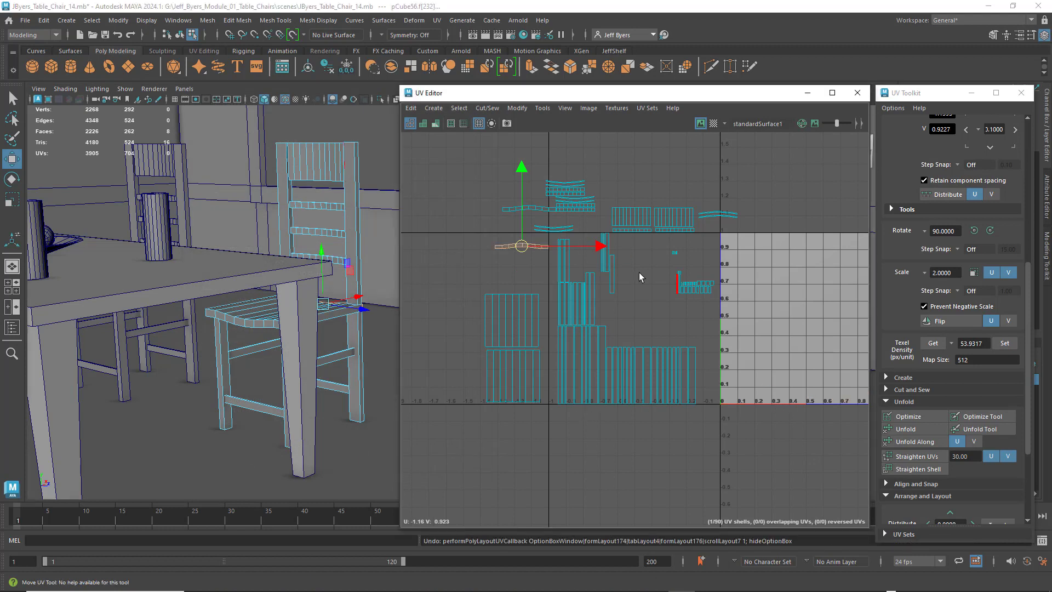
Select all of the chair's UV shells and lay them out in the 0-to-1 tile using the configured layout options.
{"action": "right_click", "coordinate": [504, 232]}
{"action": "right_click_drag", "start_coordinate": [504, 228], "coordinate": [466, 215]}
{"action": "left_click_drag", "start_coordinate": [457, 148], "coordinate": [750, 431]}
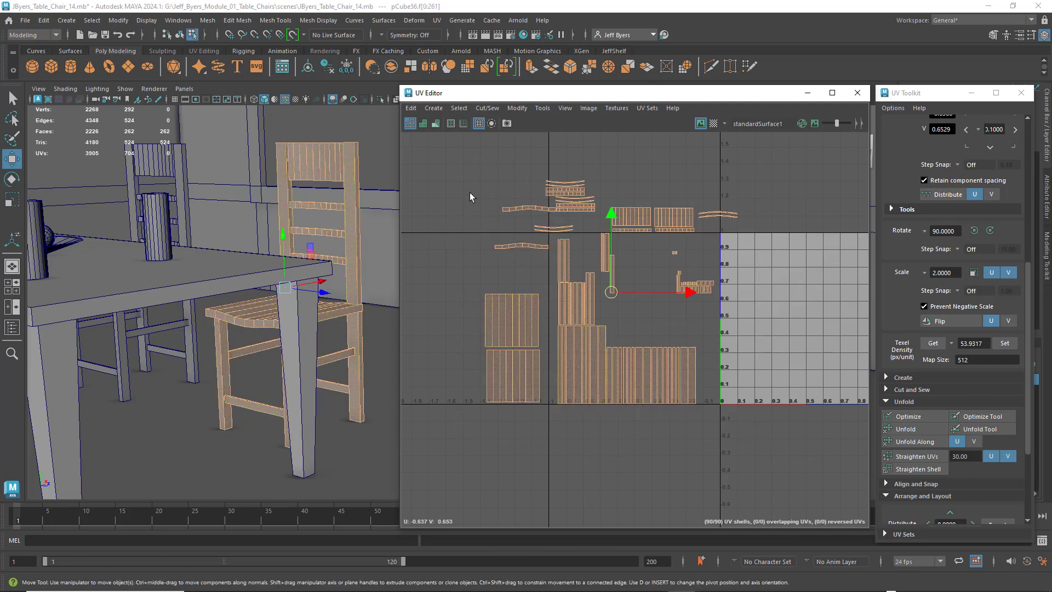
{"action": "left_click", "coordinate": [517, 108]}
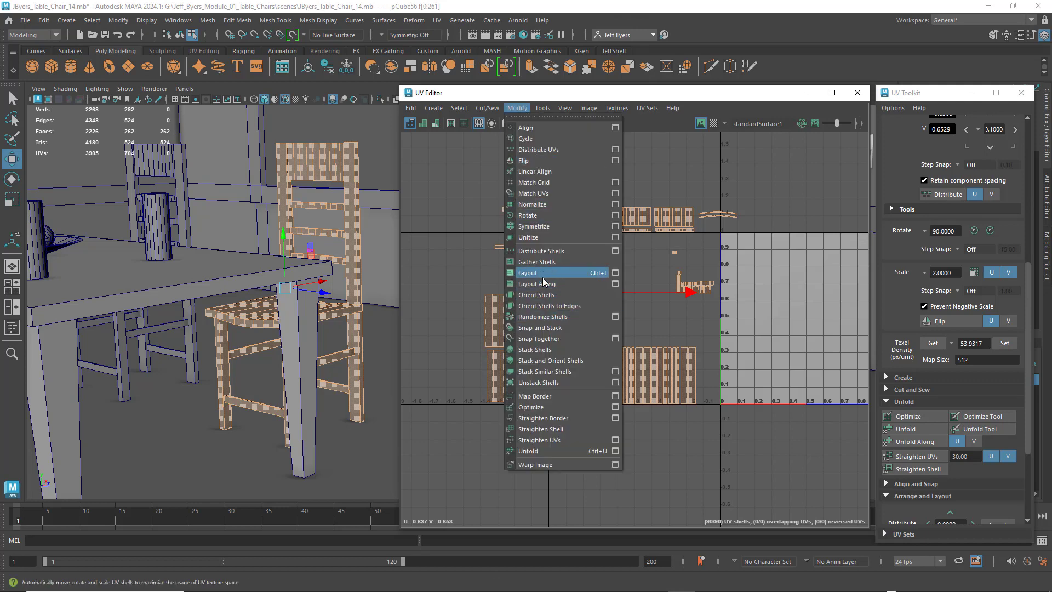
{"action": "left_click", "coordinate": [615, 273]}
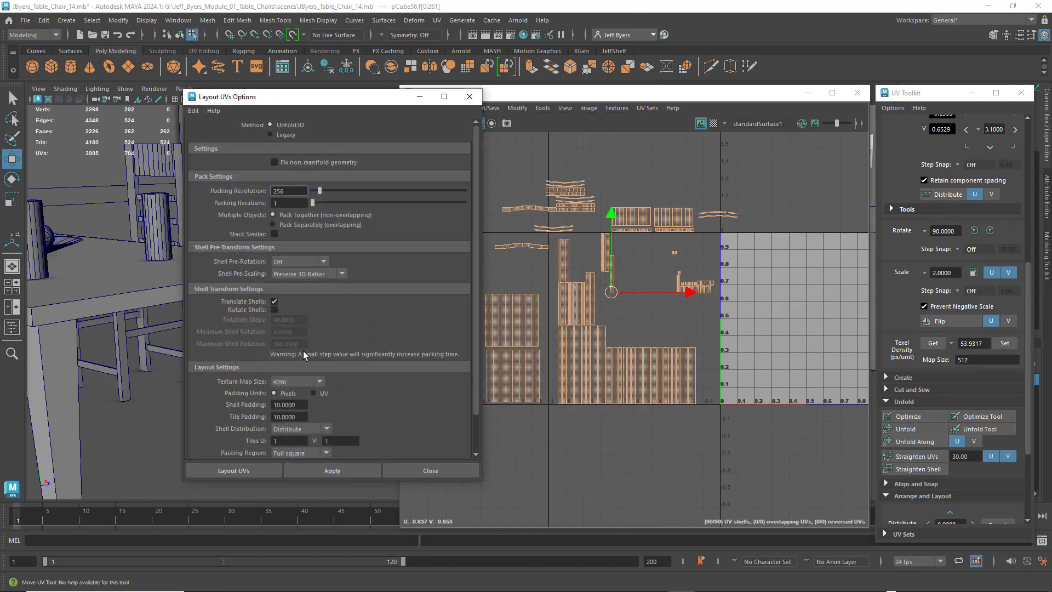
{"action": "scroll", "coordinate": [303, 355], "scroll_direction": "down", "scroll_amount": 3}
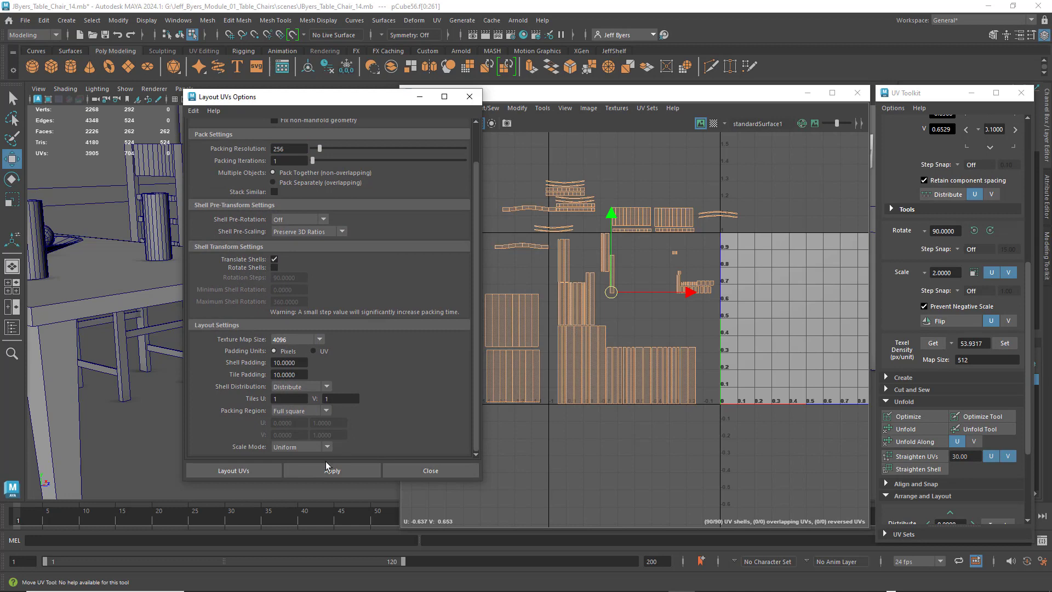
{"action": "left_click", "coordinate": [263, 470]}
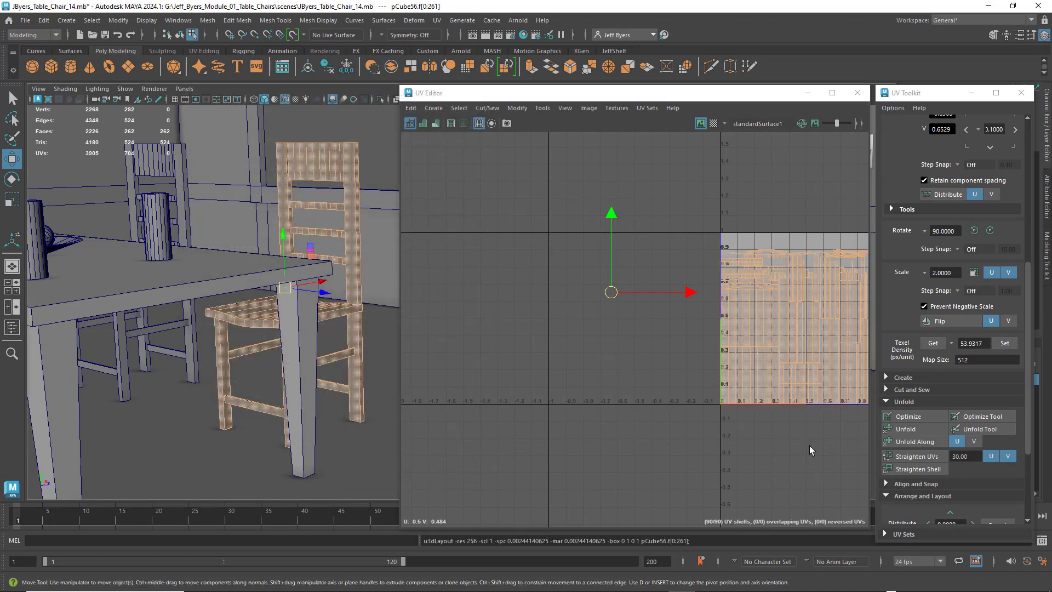
{"action": "middle_click_drag", "start_coordinate": [810, 445], "coordinate": [685, 462], "text": "alt"}
{"action": "scroll", "coordinate": [675, 425], "scroll_direction": "up", "scroll_amount": 2}
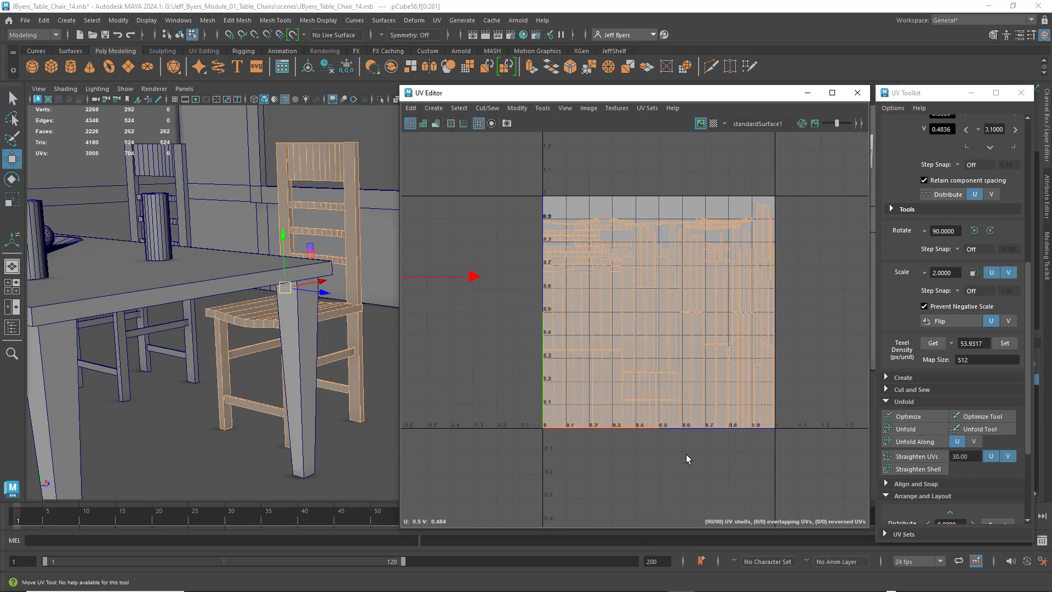
{"action": "scroll", "coordinate": [686, 452], "scroll_direction": "up", "scroll_amount": 5}
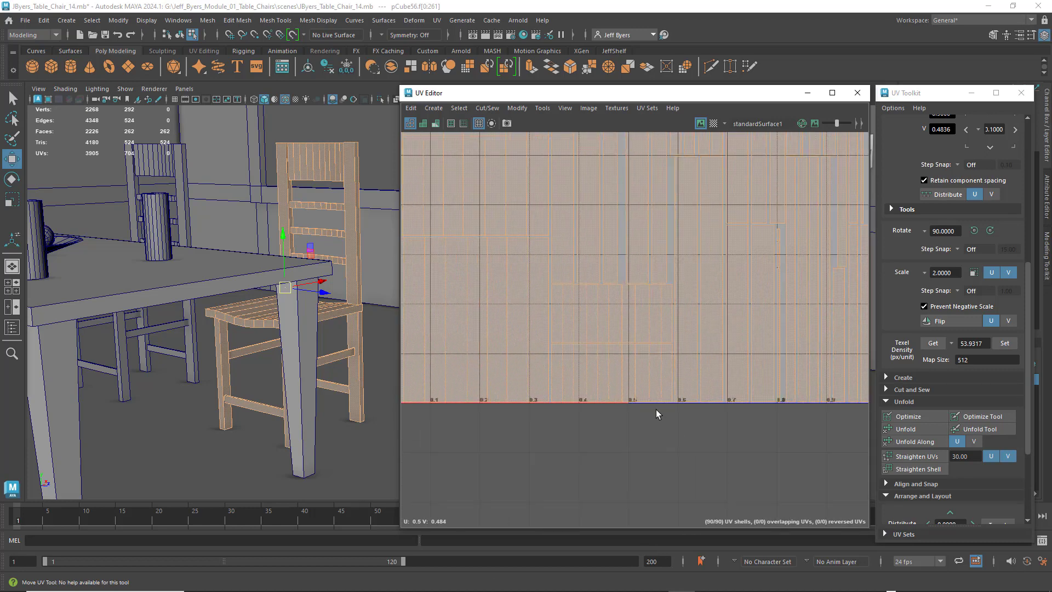
Examine the spacing between the packed chair shells across the 0-to-1 UV tile.
{"action": "scroll", "coordinate": [655, 410], "scroll_direction": "up", "scroll_amount": 2}
{"action": "middle_click_drag", "start_coordinate": [646, 335], "coordinate": [677, 444], "text": "alt"}
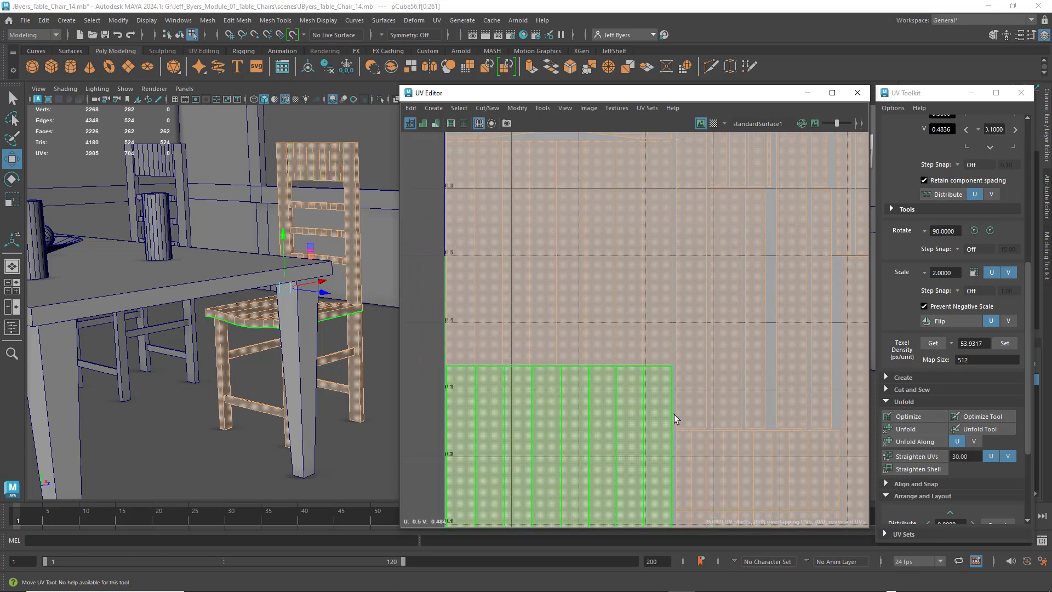
{"action": "right_click", "coordinate": [592, 385]}
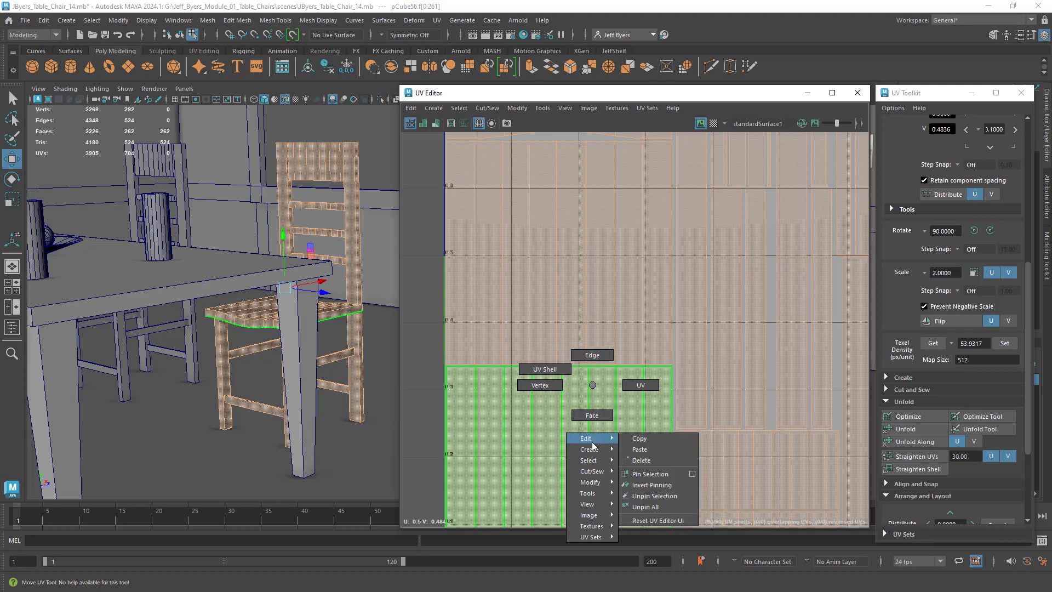
{"action": "key", "text": "a"}
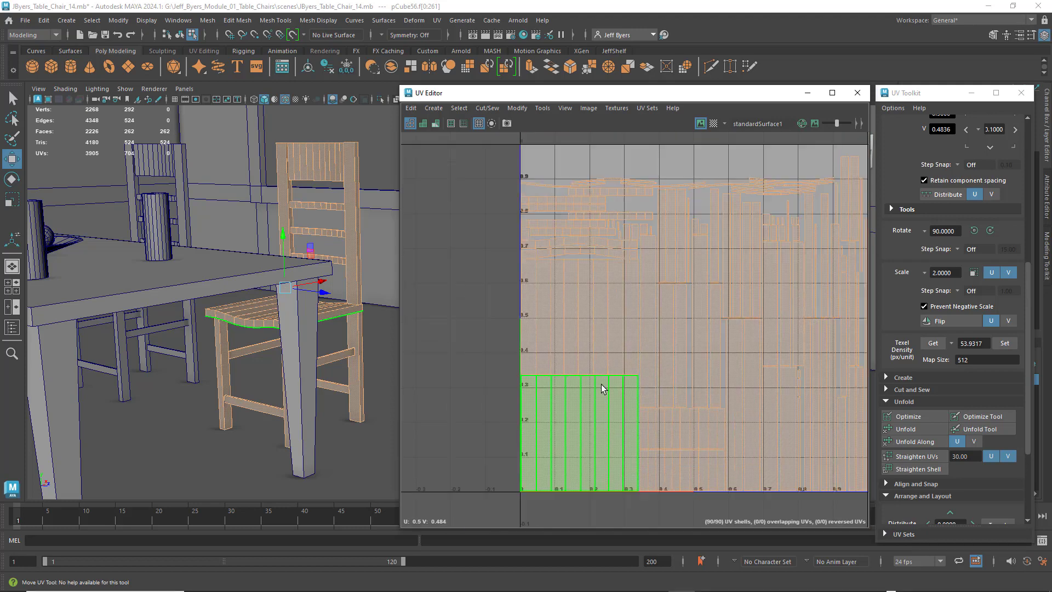
{"action": "scroll", "coordinate": [646, 311], "scroll_direction": "up", "scroll_amount": 3}
{"action": "middle_click_drag", "start_coordinate": [649, 293], "coordinate": [654, 417], "text": "alt"}
{"action": "scroll", "coordinate": [656, 405], "scroll_direction": "up", "scroll_amount": 3}
{"action": "scroll", "coordinate": [656, 406], "scroll_direction": "down", "scroll_amount": 5}
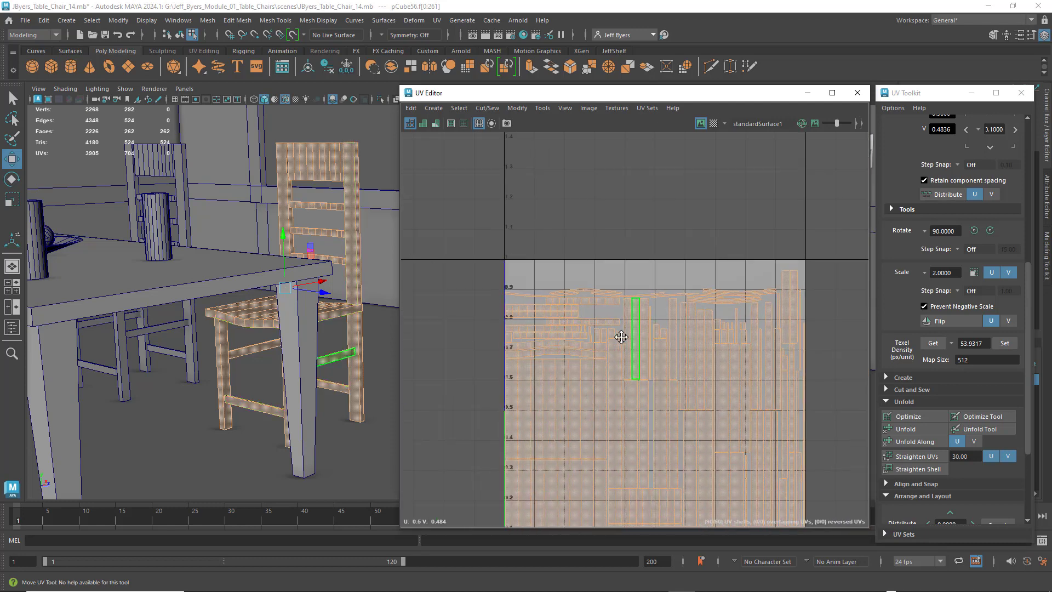
{"action": "middle_click_drag", "start_coordinate": [638, 352], "coordinate": [619, 336], "text": "alt"}
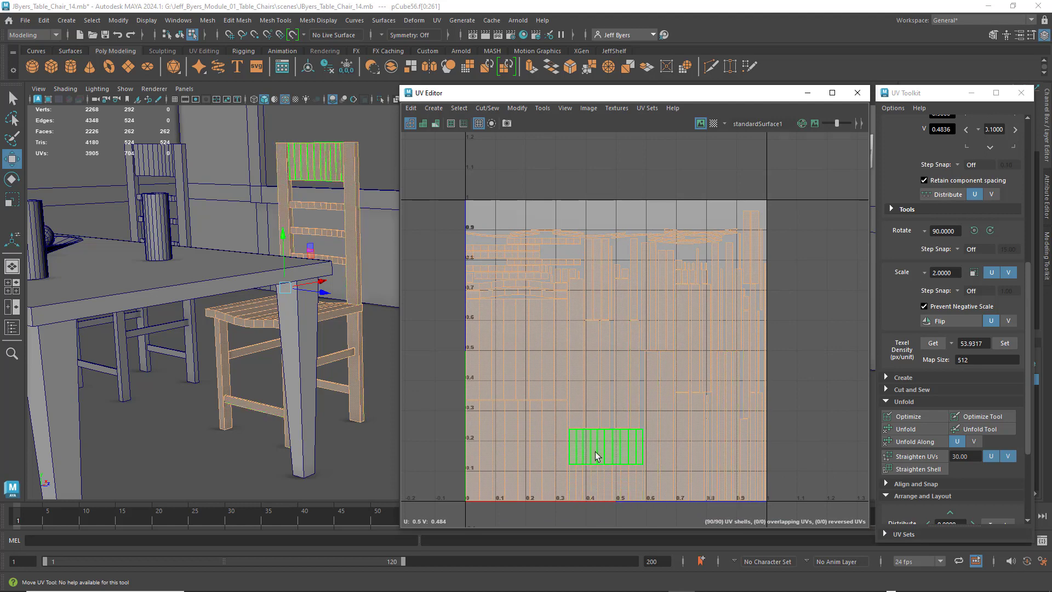
{"action": "scroll", "coordinate": [566, 359], "scroll_direction": "down", "scroll_amount": 2}
{"action": "middle_click_drag", "start_coordinate": [566, 360], "coordinate": [724, 354], "text": "alt"}
Undo the last layout and lay out all chair shells again with shell and tile padding set to 20 pixels.
{"action": "key", "text": "ctrl+z"}
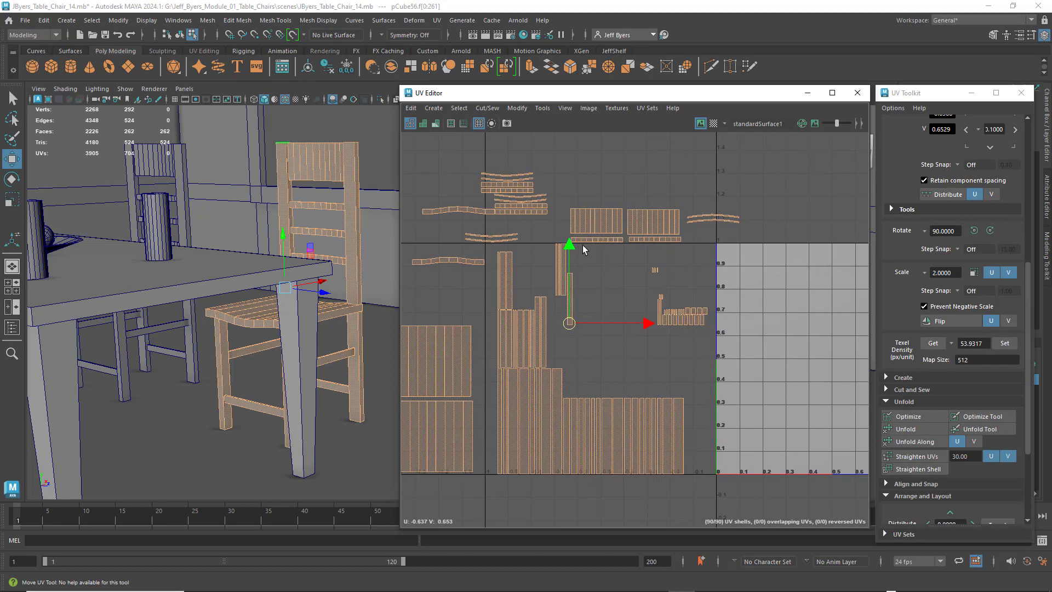
{"action": "left_click", "coordinate": [518, 108]}
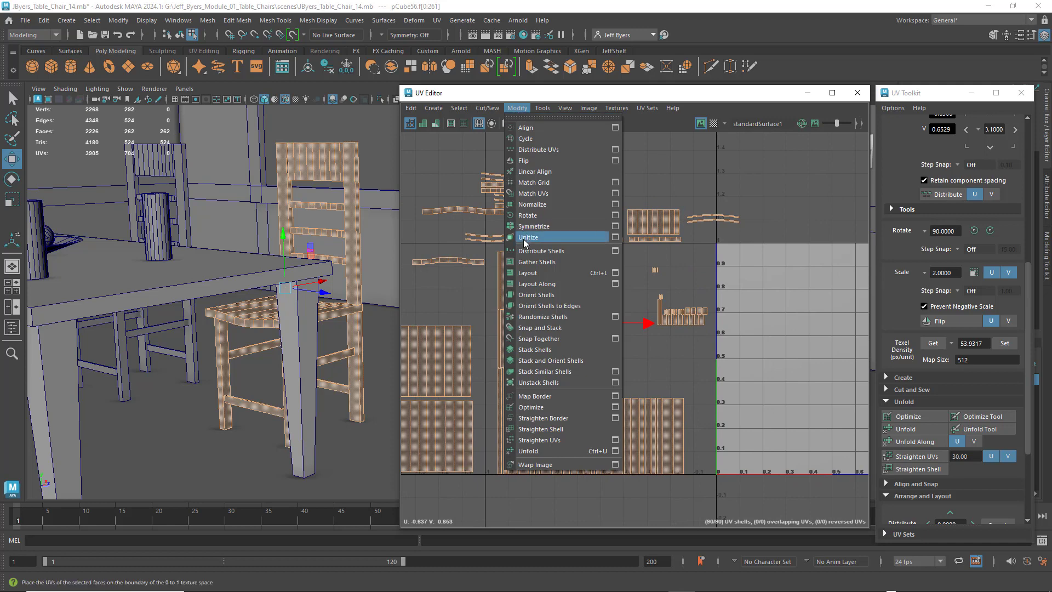
{"action": "left_click", "coordinate": [615, 272]}
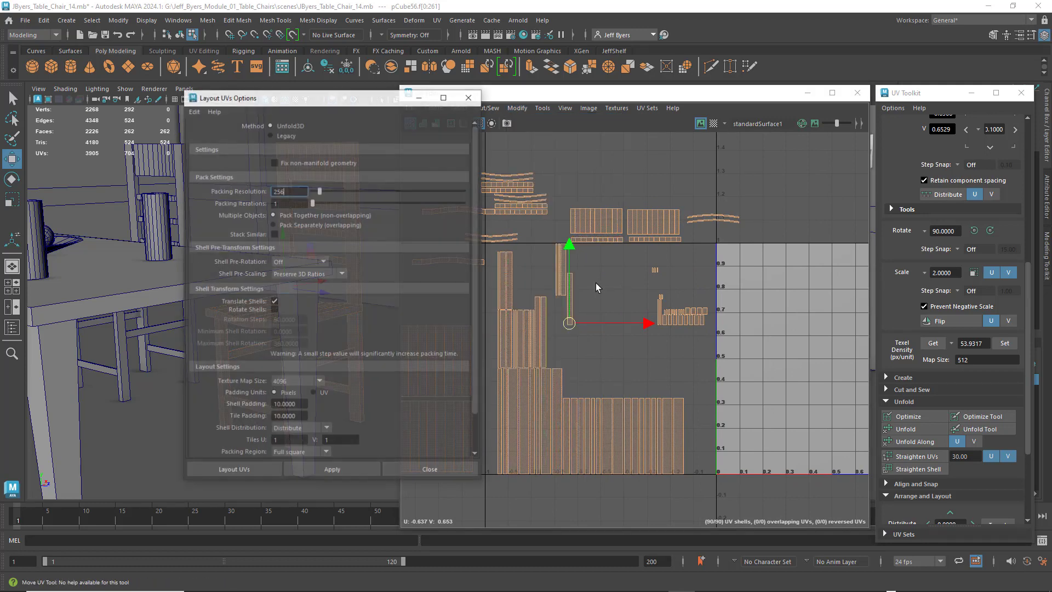
{"action": "left_click", "coordinate": [274, 404]}
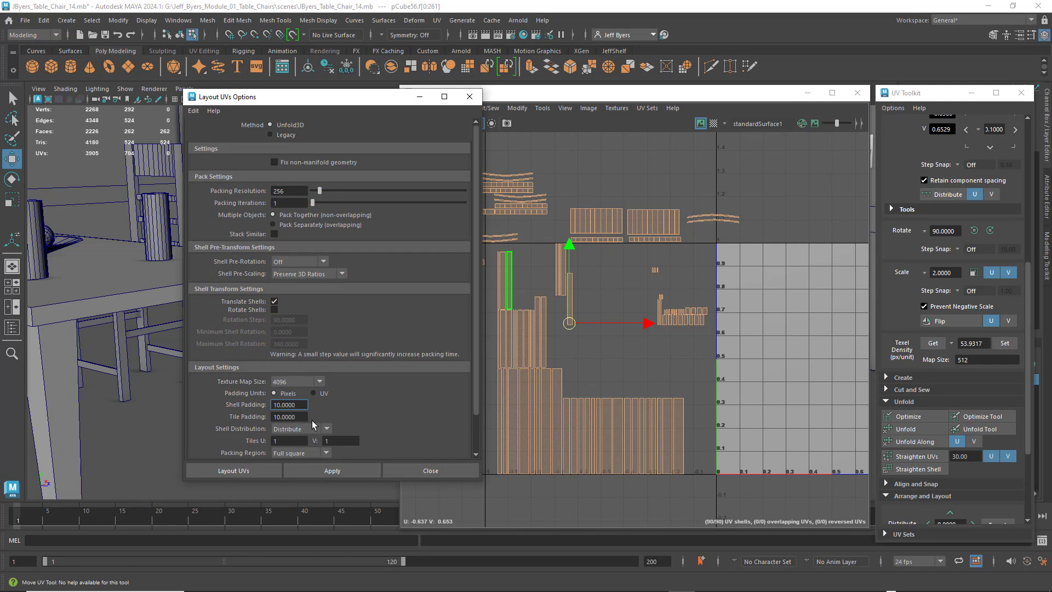
{"action": "type", "text": "2"}
{"action": "key", "text": "Delete"}
{"action": "left_click", "coordinate": [274, 416]}
{"action": "type", "text": "2"}
{"action": "key", "text": "Delete"}
{"action": "left_click", "coordinate": [297, 417]}
{"action": "left_click", "coordinate": [233, 470]}
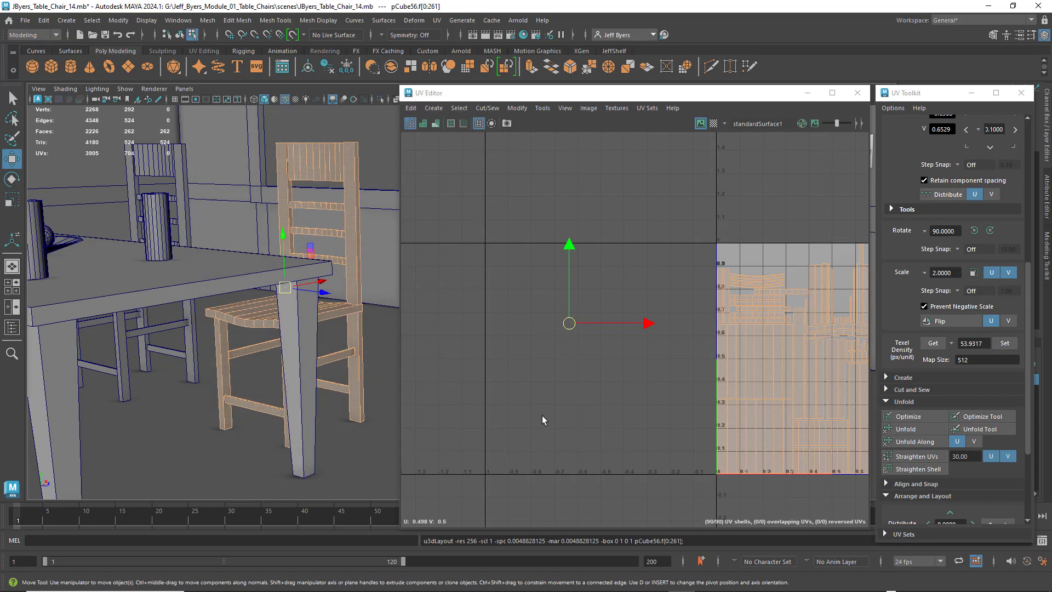
Examine the new shell packing, checking the gaps, shell orientation and fit within the 0-to-1 tile.
{"action": "left_click", "coordinate": [754, 381]}
{"action": "key", "text": "a"}
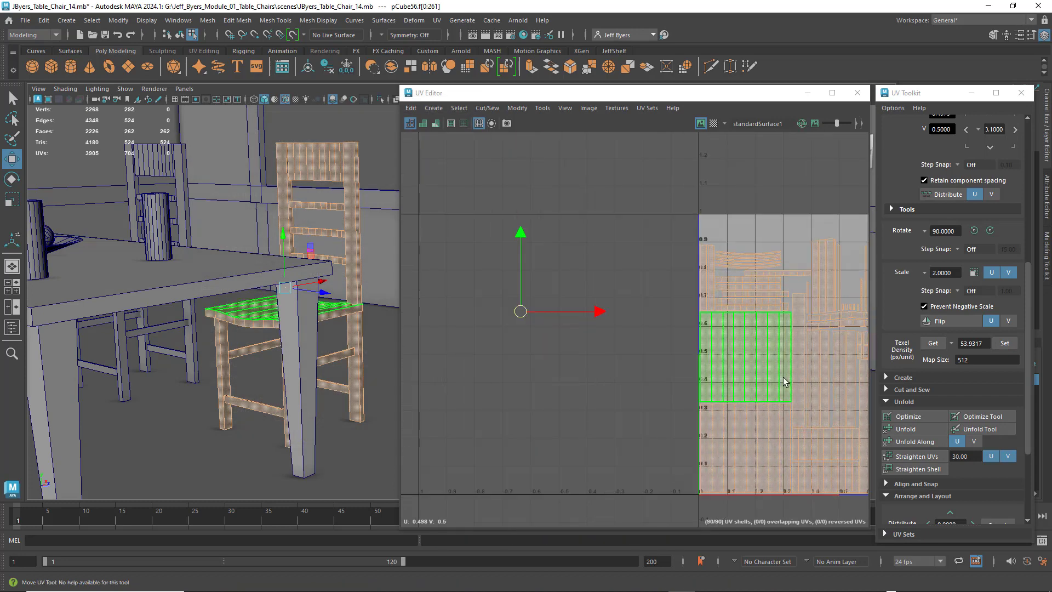
{"action": "scroll", "coordinate": [646, 359], "scroll_direction": "up", "scroll_amount": 5}
{"action": "middle_click_drag", "start_coordinate": [659, 326], "coordinate": [765, 347], "text": "alt"}
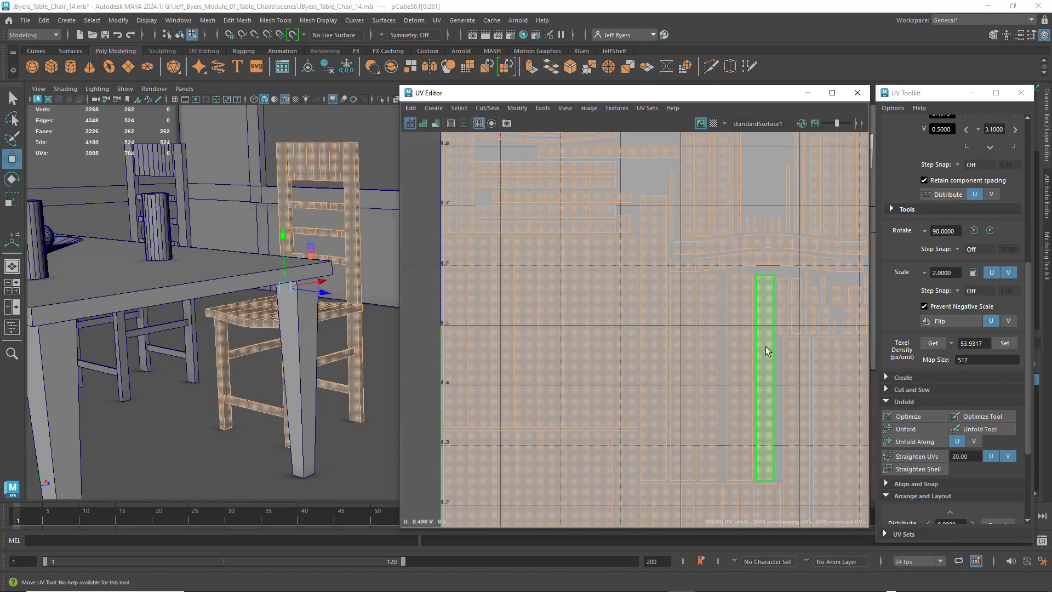
{"action": "scroll", "coordinate": [679, 334], "scroll_direction": "down", "scroll_amount": 1}
{"action": "middle_click_drag", "start_coordinate": [627, 343], "coordinate": [647, 438], "text": "alt"}
{"action": "scroll", "coordinate": [623, 340], "scroll_direction": "up", "scroll_amount": 3}
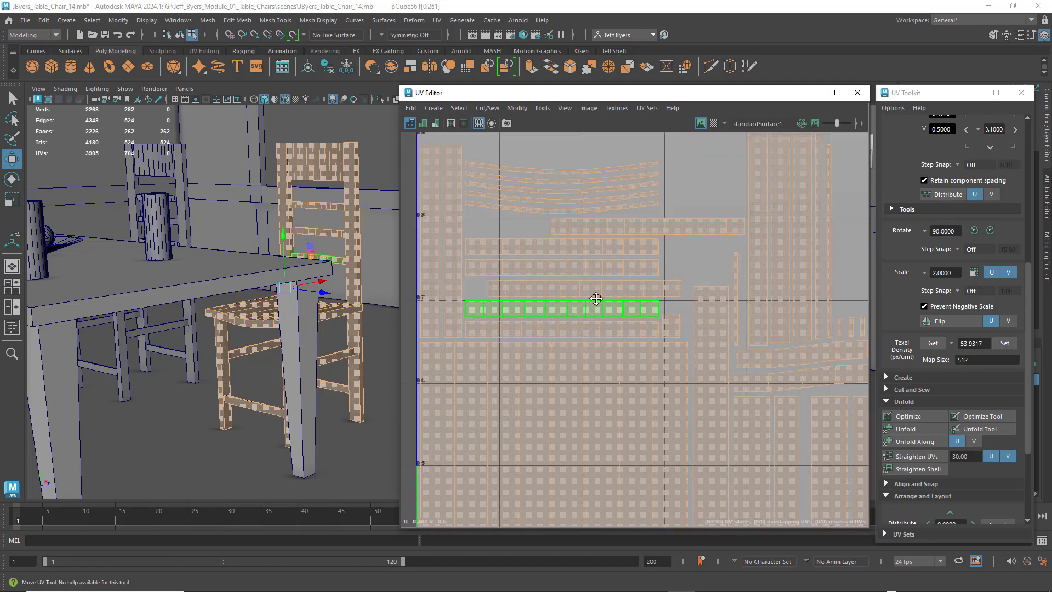
{"action": "middle_click_drag", "start_coordinate": [598, 355], "coordinate": [660, 340], "text": "alt"}
{"action": "scroll", "coordinate": [660, 341], "scroll_direction": "down", "scroll_amount": 5}
{"action": "middle_click_drag", "start_coordinate": [706, 371], "coordinate": [620, 362], "text": "alt"}
{"action": "scroll", "coordinate": [650, 329], "scroll_direction": "down", "scroll_amount": 2}
{"action": "scroll", "coordinate": [692, 352], "scroll_direction": "up", "scroll_amount": 1}
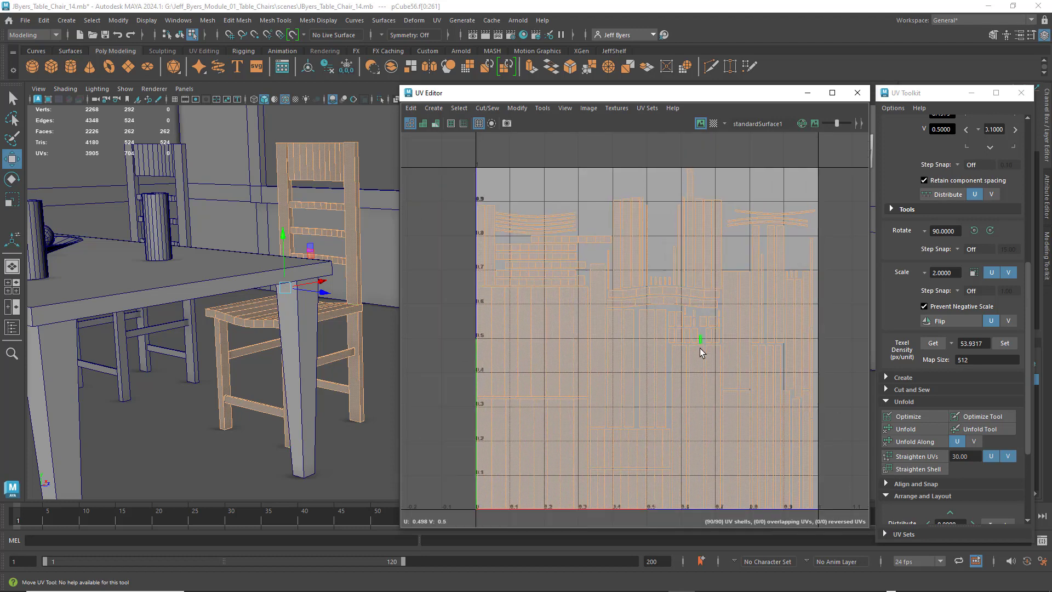
Rotate the backrest slat shells 90 degrees clockwise and place them in the upper-left area of the UV tile.
{"action": "left_click", "coordinate": [565, 238]}
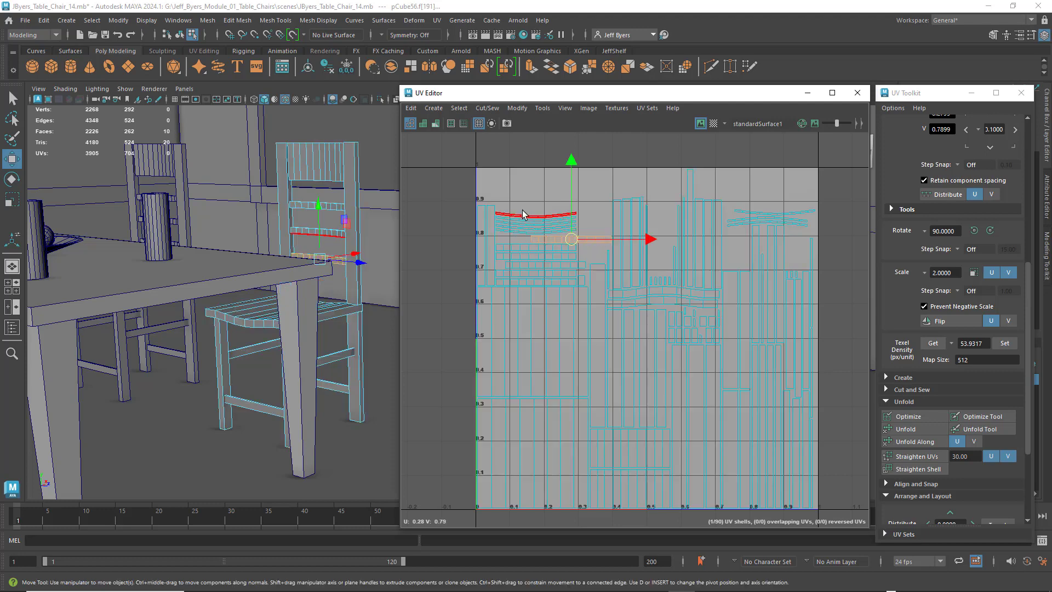
{"action": "left_click_drag", "start_coordinate": [522, 214], "coordinate": [543, 280]}
{"action": "scroll", "coordinate": [593, 292], "scroll_direction": "down", "scroll_amount": 1}
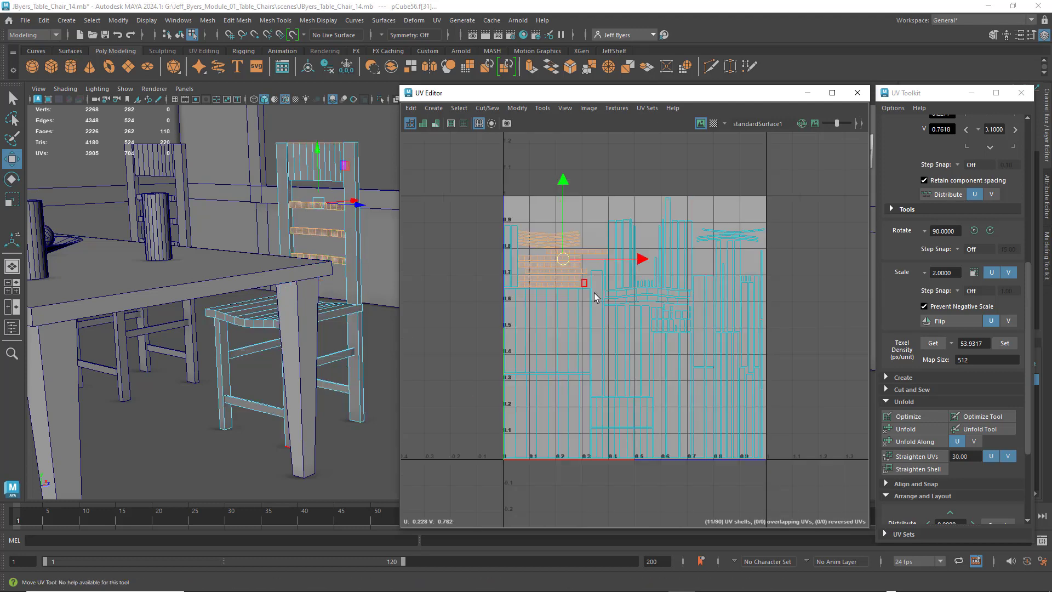
{"action": "middle_click_drag", "start_coordinate": [594, 293], "coordinate": [613, 357], "text": "alt"}
{"action": "left_click_drag", "start_coordinate": [598, 327], "coordinate": [591, 215]}
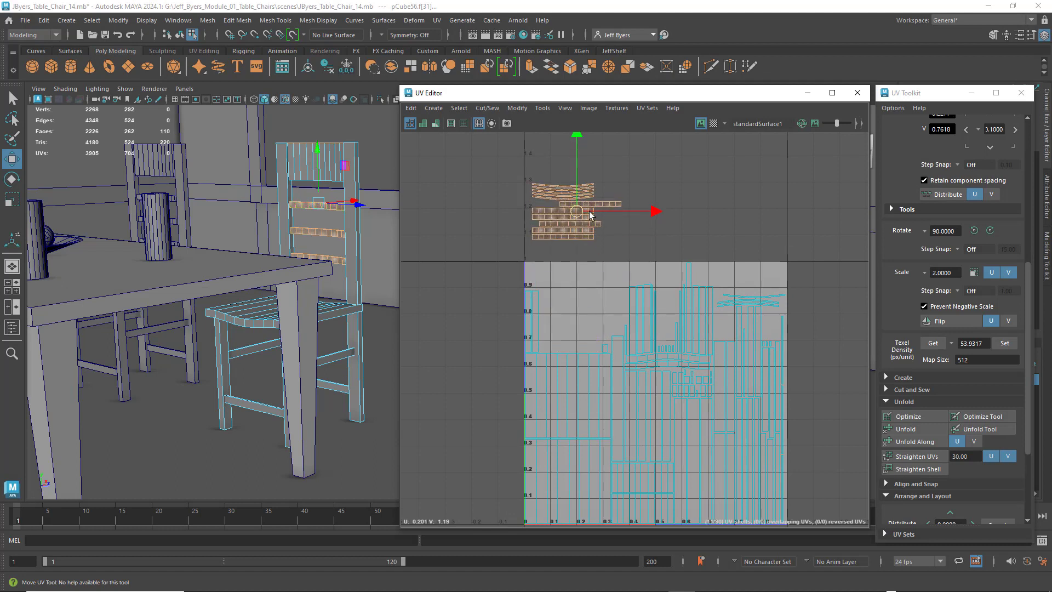
{"action": "left_click", "coordinate": [989, 231]}
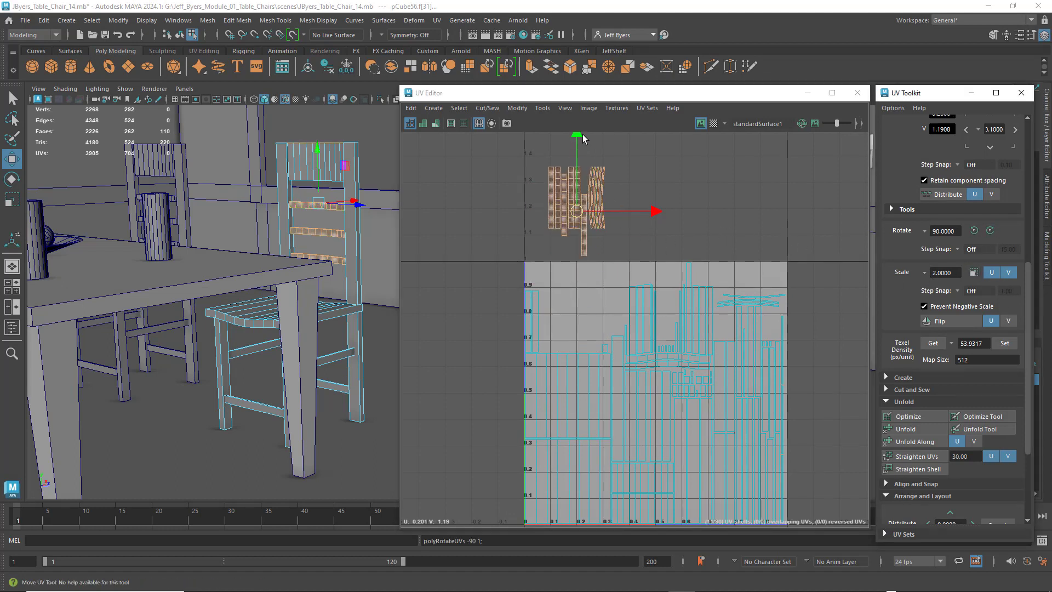
{"action": "left_click_drag", "start_coordinate": [583, 138], "coordinate": [593, 232]}
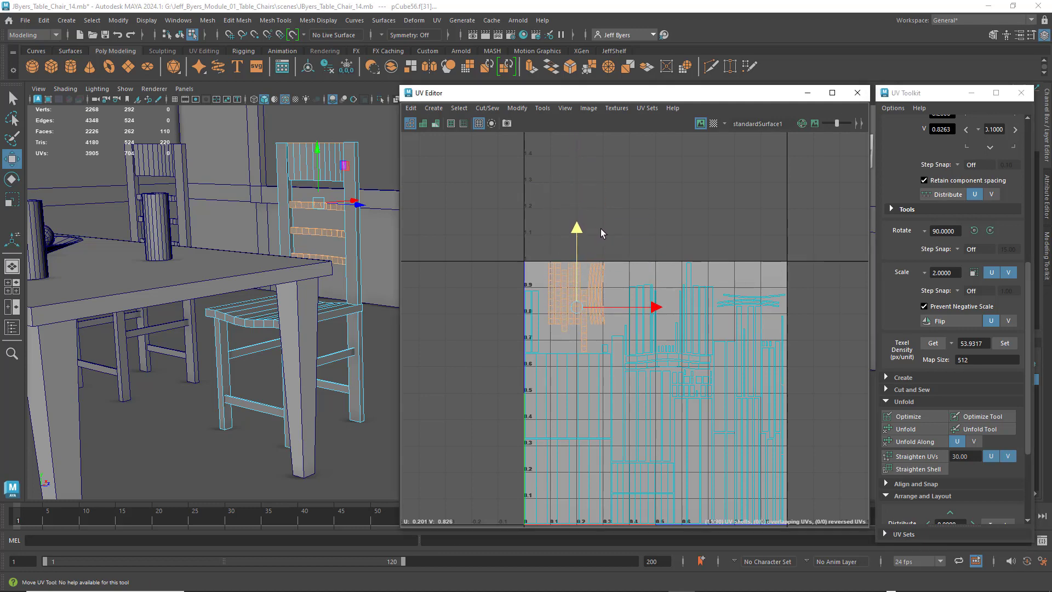
Move the two offset backrest slat shells up so their ends line up with the neighbouring slat shells.
{"action": "scroll", "coordinate": [603, 230], "scroll_direction": "up", "scroll_amount": 3}
{"action": "middle_click_drag", "start_coordinate": [607, 232], "coordinate": [647, 167], "text": "alt"}
{"action": "scroll", "coordinate": [636, 225], "scroll_direction": "up", "scroll_amount": 2}
{"action": "middle_click_drag", "start_coordinate": [631, 225], "coordinate": [634, 195], "text": "alt"}
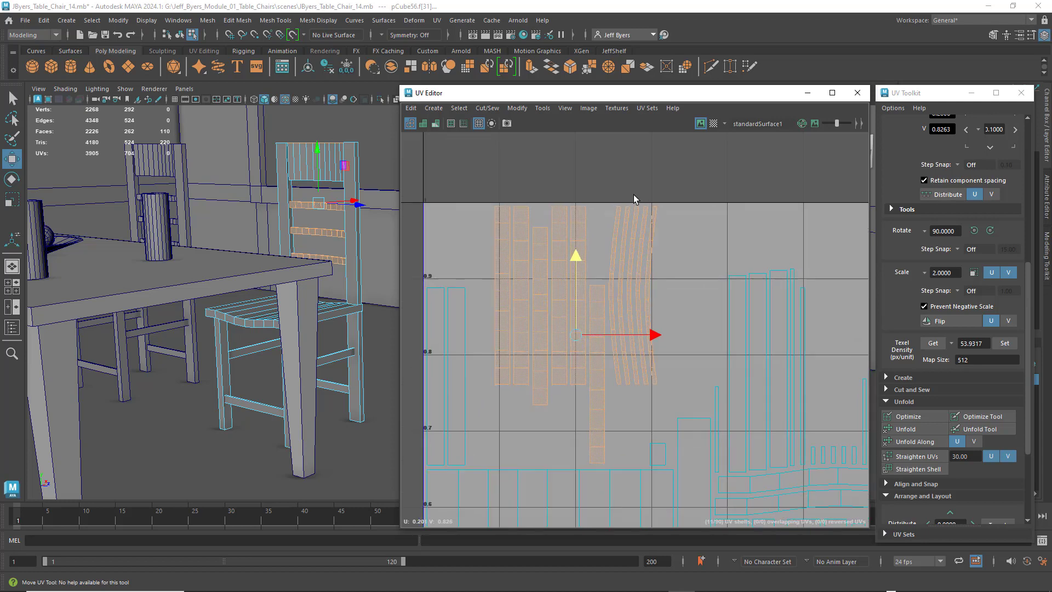
{"action": "left_click", "coordinate": [596, 332]}
{"action": "left_click_drag", "start_coordinate": [593, 306], "coordinate": [546, 219]}
{"action": "left_click", "coordinate": [541, 270]}
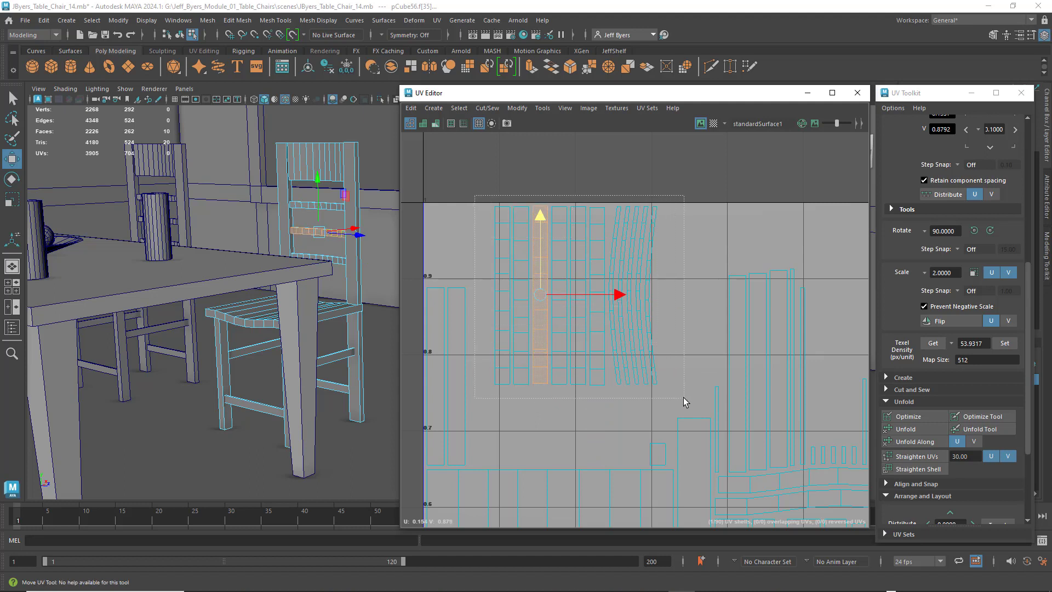
Select the whole group of backrest slat shells and lower it slightly from the tile's upper edge.
{"action": "left_click_drag", "start_coordinate": [684, 402], "coordinate": [684, 399]}
{"action": "left_click_drag", "start_coordinate": [573, 219], "coordinate": [560, 271]}
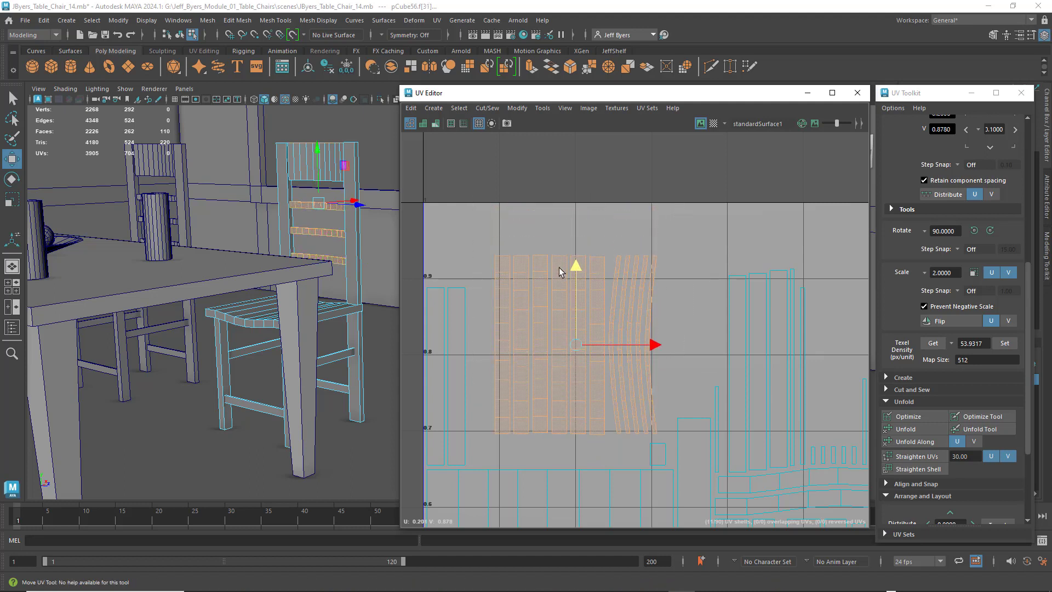
{"action": "scroll", "coordinate": [603, 307], "scroll_direction": "down", "scroll_amount": 5}
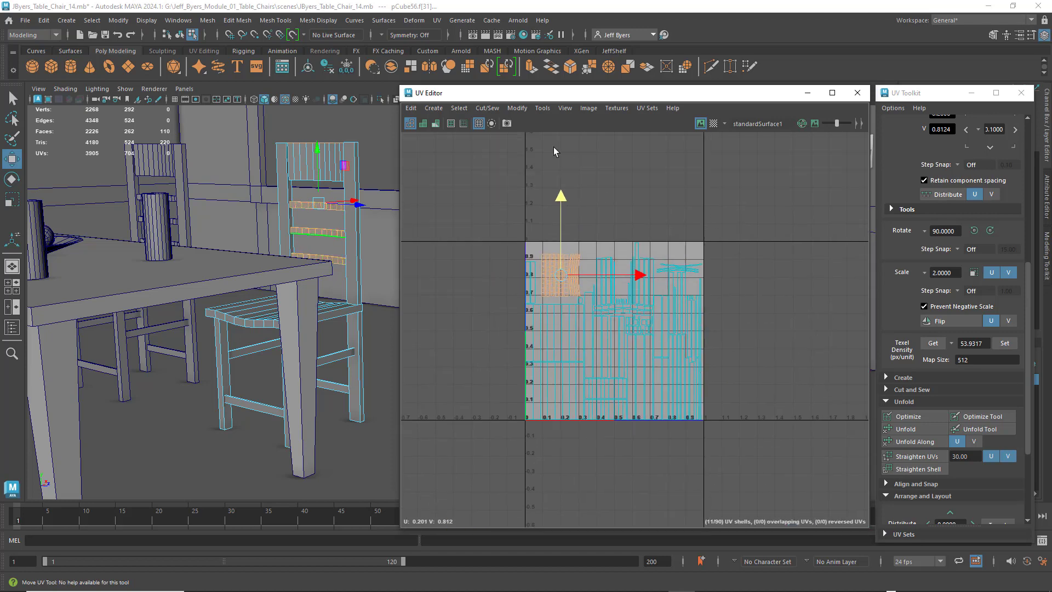
Turn on the texture border display and deselect the backrest slat shells.
{"action": "left_click", "coordinate": [451, 125]}
{"action": "left_click", "coordinate": [765, 317]}
{"action": "scroll", "coordinate": [715, 315], "scroll_direction": "up", "scroll_amount": 3}
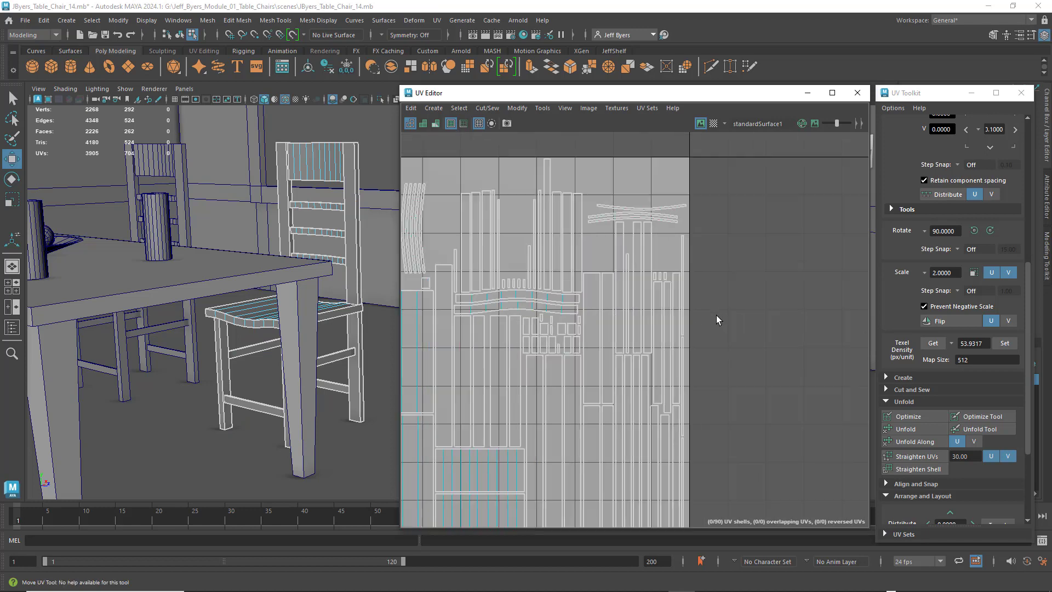
Examine the outlined shells across the tile for horizontal pieces and free gaps between shells.
{"action": "middle_click_drag", "start_coordinate": [688, 296], "coordinate": [700, 233], "text": "alt"}
{"action": "scroll", "coordinate": [732, 357], "scroll_direction": "up", "scroll_amount": 2}
{"action": "scroll", "coordinate": [734, 359], "scroll_direction": "up", "scroll_amount": 1}
{"action": "scroll", "coordinate": [696, 344], "scroll_direction": "down", "scroll_amount": 2}
{"action": "middle_click_drag", "start_coordinate": [674, 347], "coordinate": [704, 265], "text": "alt"}
{"action": "scroll", "coordinate": [658, 312], "scroll_direction": "down", "scroll_amount": 2}
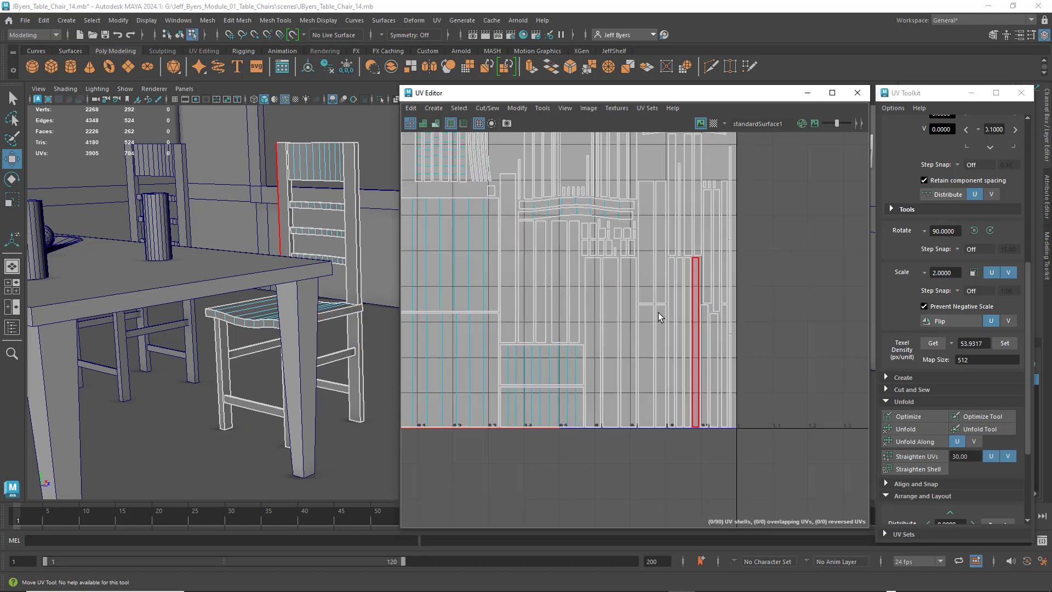
{"action": "middle_click_drag", "start_coordinate": [658, 312], "coordinate": [745, 350], "text": "alt"}
{"action": "scroll", "coordinate": [662, 277], "scroll_direction": "down", "scroll_amount": 2}
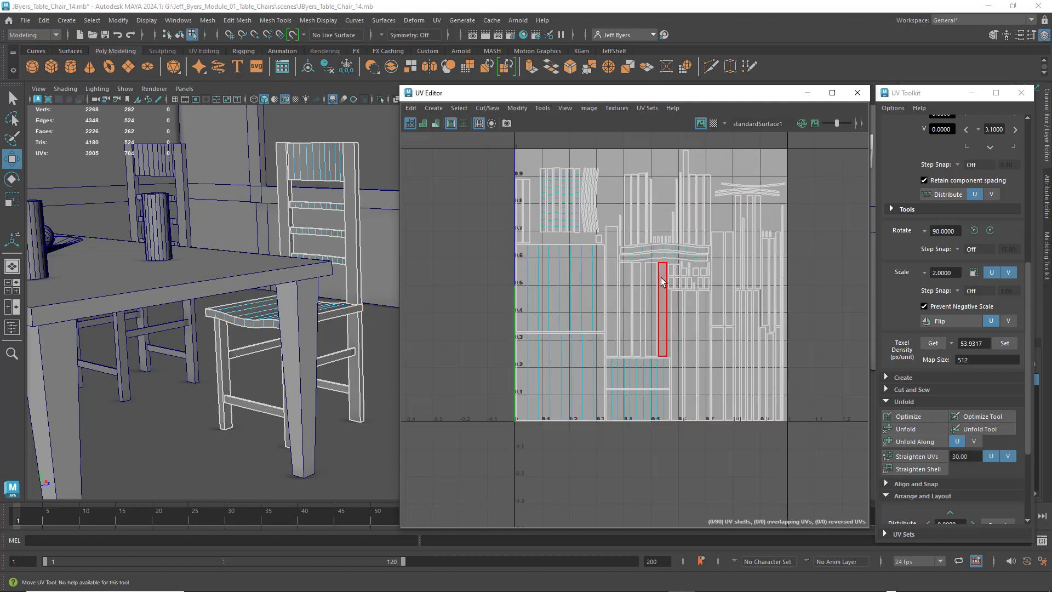
{"action": "middle_click_drag", "start_coordinate": [661, 281], "coordinate": [633, 317], "text": "alt"}
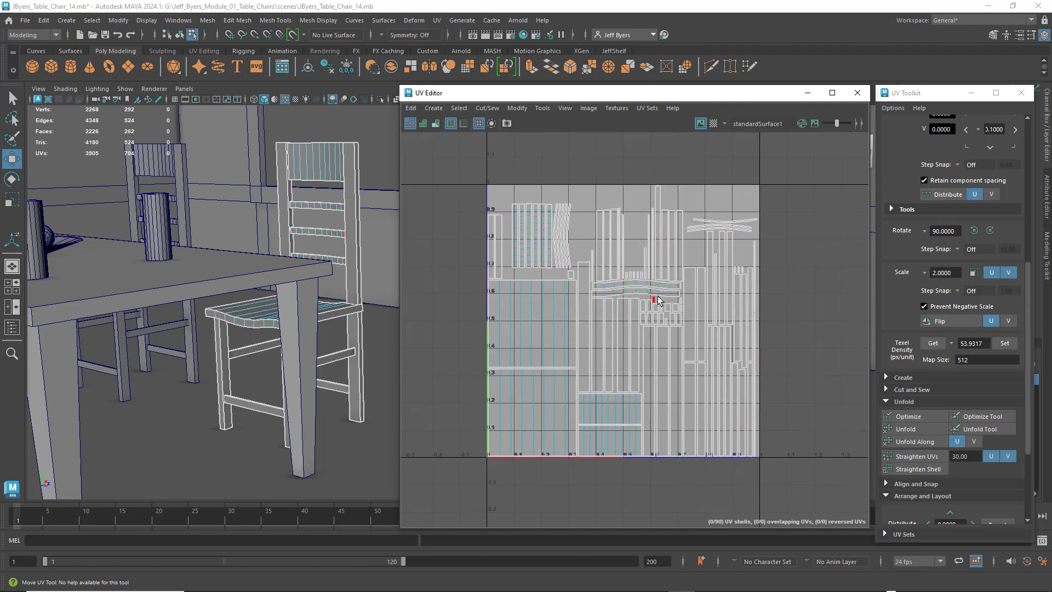
{"action": "scroll", "coordinate": [659, 300], "scroll_direction": "up", "scroll_amount": 1}
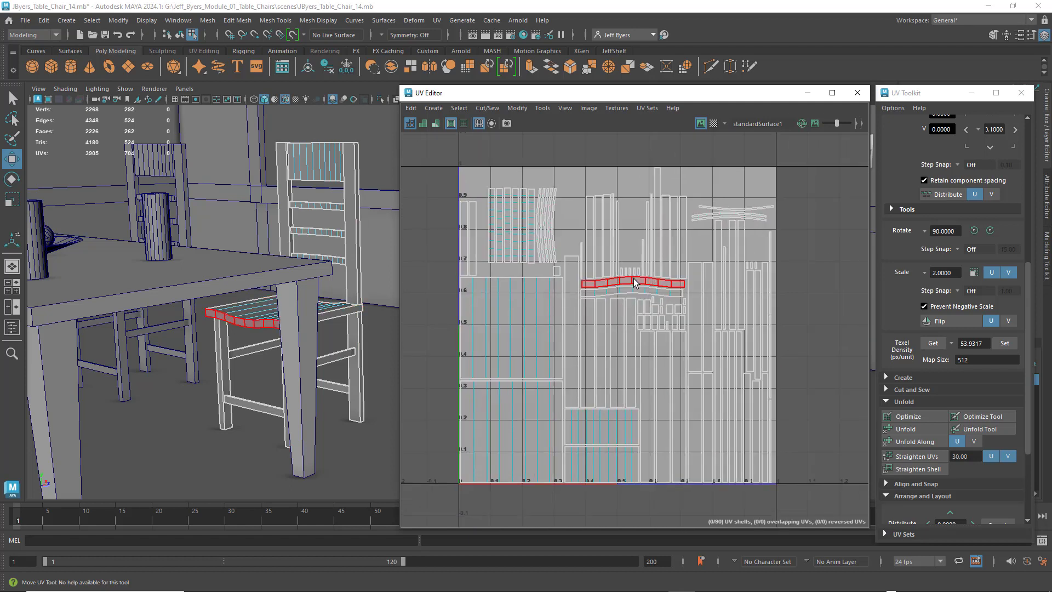
{"action": "scroll", "coordinate": [683, 299], "scroll_direction": "down", "scroll_amount": 2}
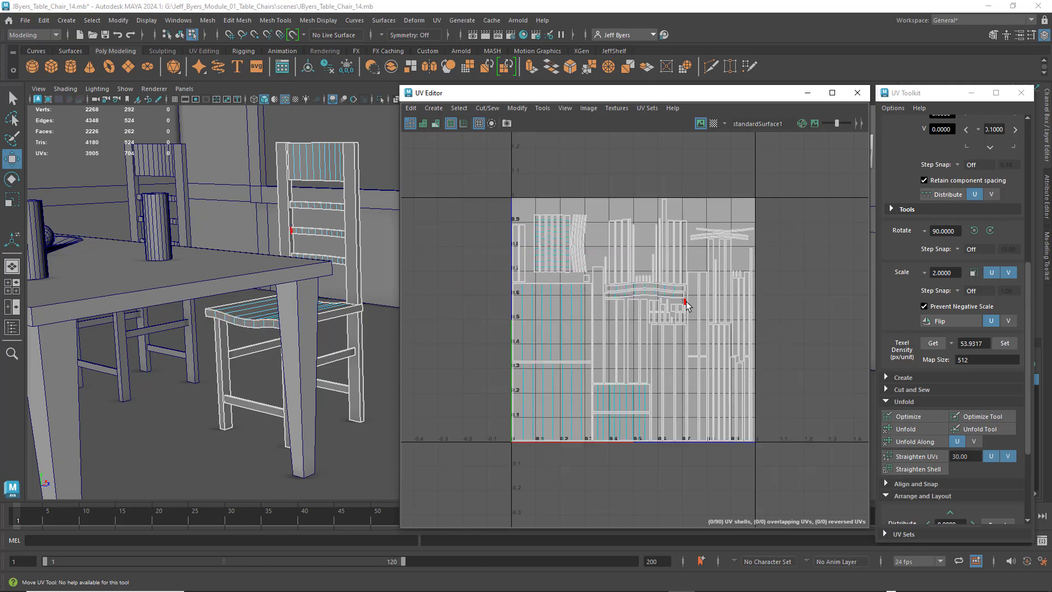
{"action": "scroll", "coordinate": [684, 299], "scroll_direction": "up", "scroll_amount": 2}
Rotate the upper wavy seat-edge shell 90 degrees clockwise and move it into the gap near the tile's upper edge.
{"action": "left_click", "coordinate": [630, 282]}
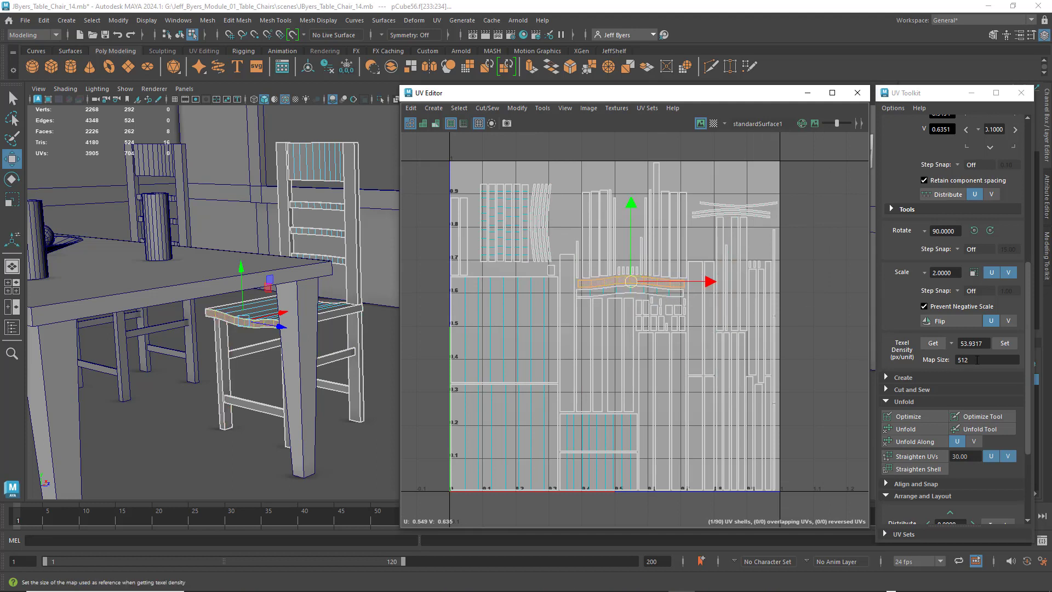
{"action": "left_click", "coordinate": [990, 231]}
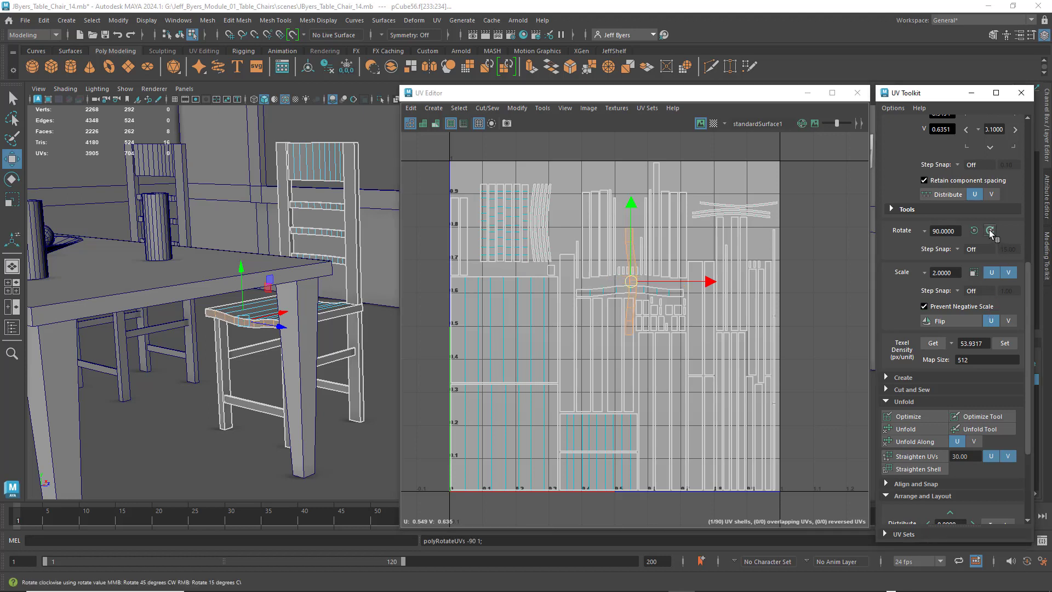
{"action": "left_click", "coordinate": [633, 276]}
{"action": "left_click_drag", "start_coordinate": [633, 280], "coordinate": [634, 219]}
Rotate the remaining wavy seat-edge shell 90 degrees clockwise and place it beside the first upright seat-edge shell.
{"action": "left_click", "coordinate": [637, 291]}
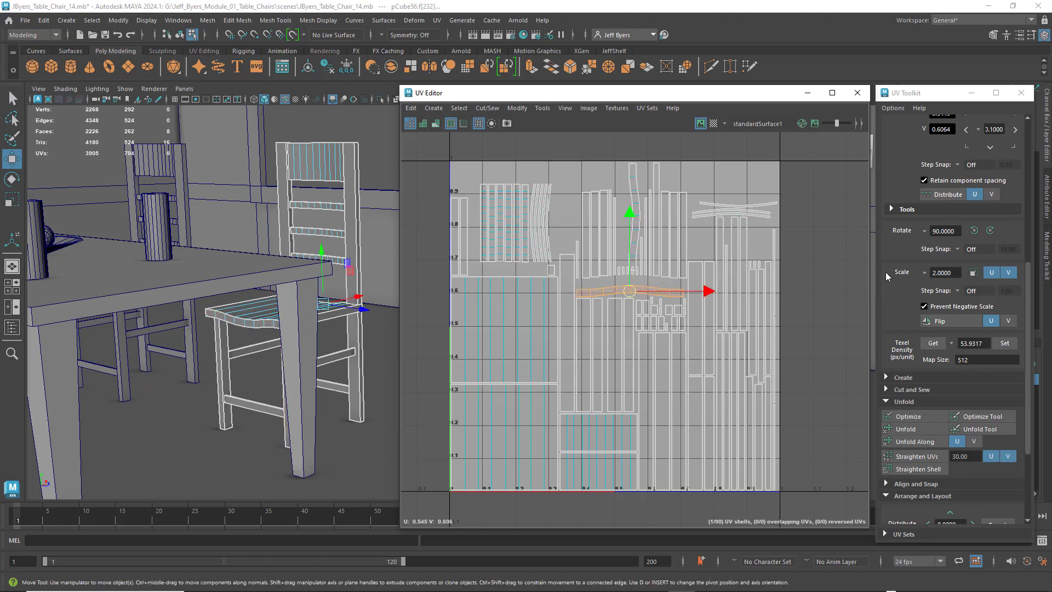
{"action": "left_click", "coordinate": [990, 231]}
{"action": "left_click_drag", "start_coordinate": [631, 290], "coordinate": [626, 221]}
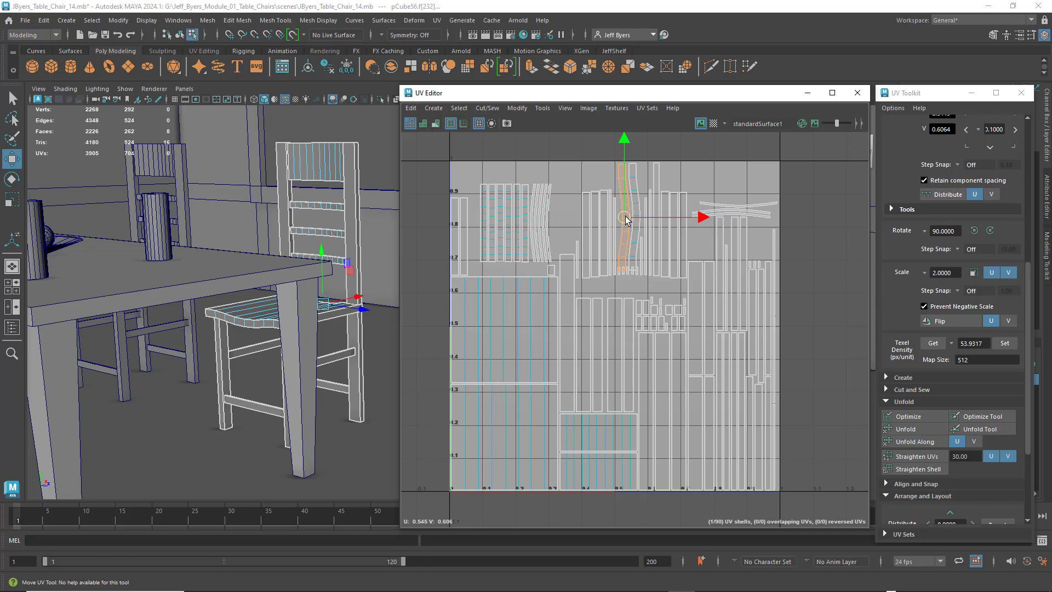
Move the five small shells overlapping the wavy seat-edge shells down into the free gap below them, and deselect them.
{"action": "scroll", "coordinate": [624, 277], "scroll_direction": "up", "scroll_amount": 5}
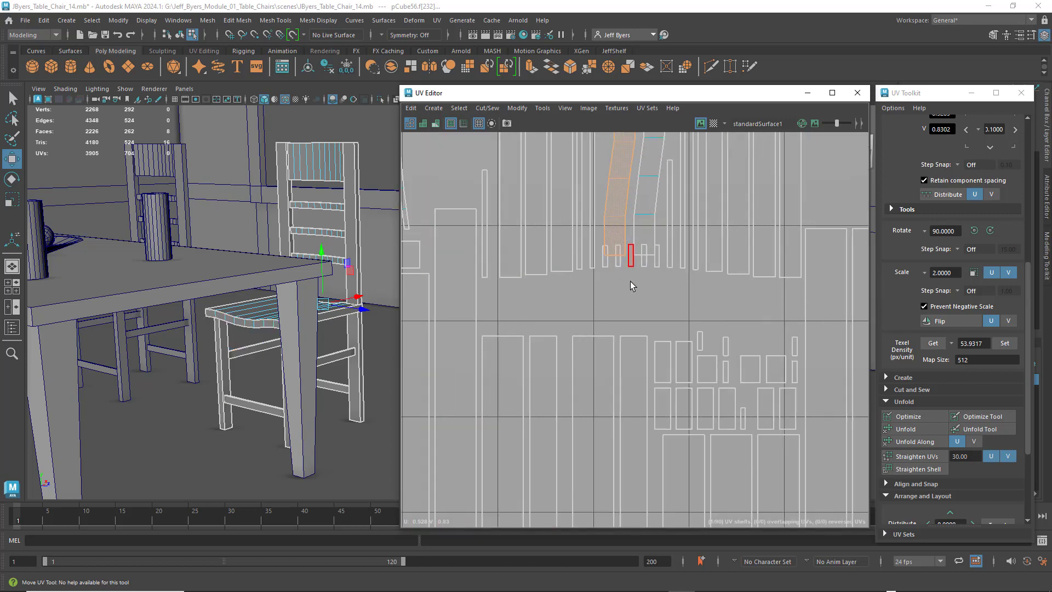
{"action": "left_click_drag", "start_coordinate": [673, 254], "coordinate": [672, 252]}
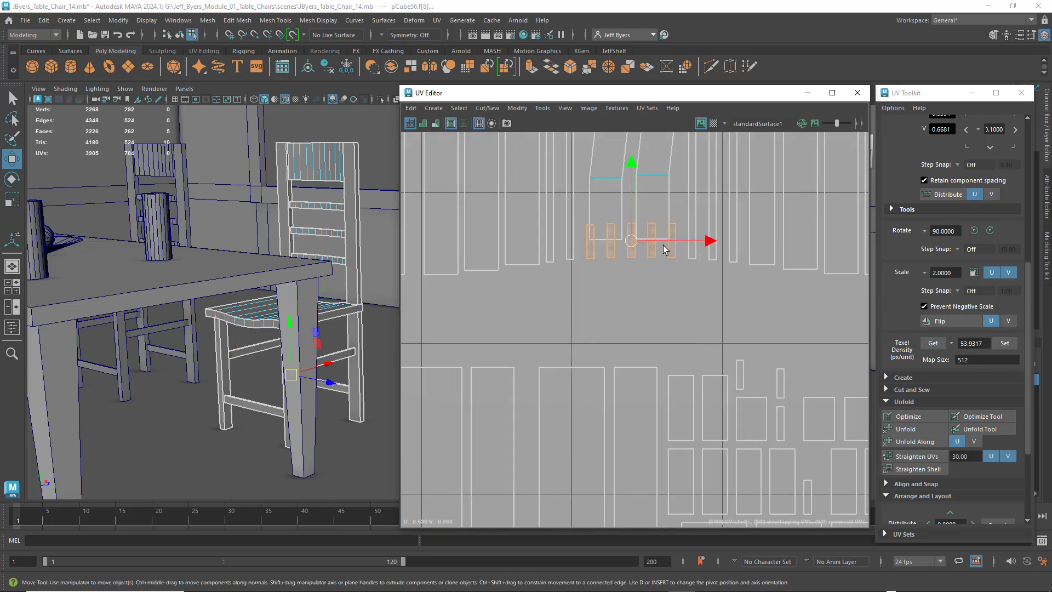
{"action": "left_click_drag", "start_coordinate": [629, 176], "coordinate": [631, 241]}
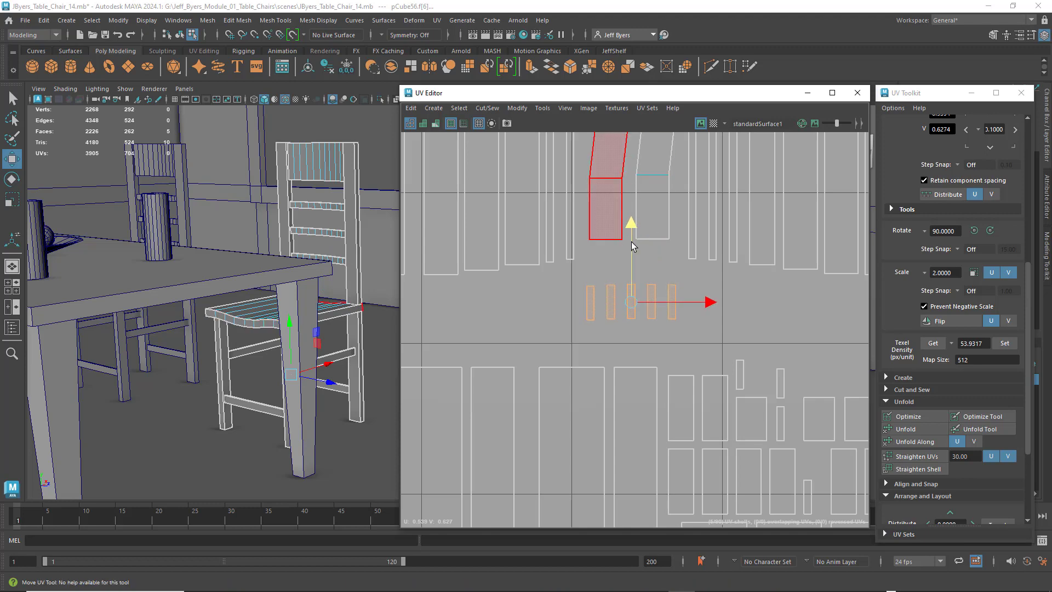
{"action": "scroll", "coordinate": [646, 259], "scroll_direction": "down", "scroll_amount": 5}
{"action": "left_click_drag", "start_coordinate": [653, 311], "coordinate": [651, 343], "text": "alt"}
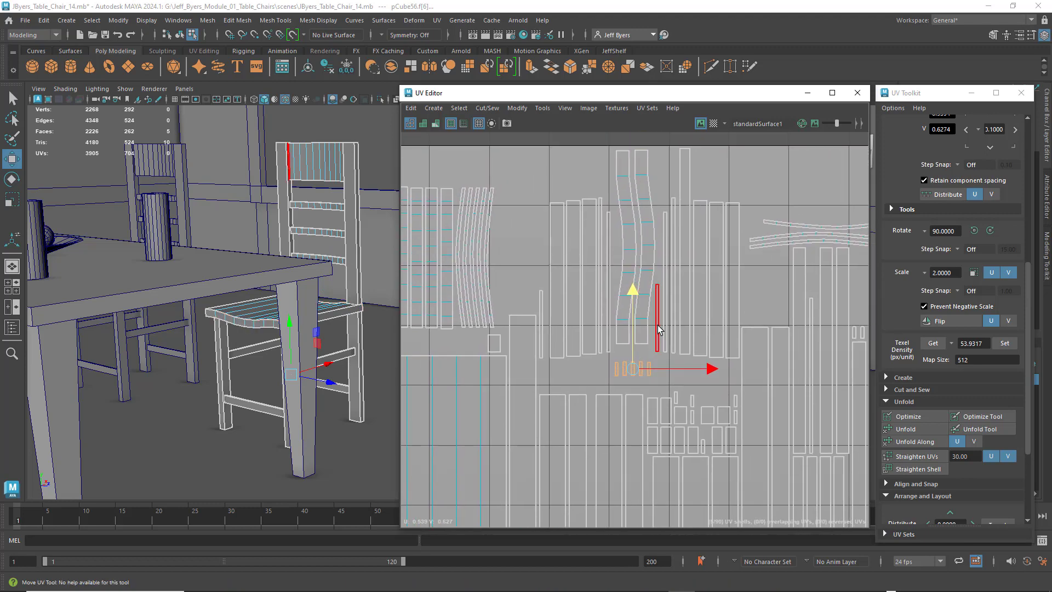
{"action": "scroll", "coordinate": [656, 326], "scroll_direction": "down", "scroll_amount": 1}
{"action": "left_click", "coordinate": [736, 222]}
Examine the packed shells across the whole tile for overlaps, orientation and remaining gaps.
{"action": "middle_click_drag", "start_coordinate": [711, 267], "coordinate": [657, 215], "text": "alt"}
{"action": "scroll", "coordinate": [687, 268], "scroll_direction": "down", "scroll_amount": 3}
{"action": "middle_click_drag", "start_coordinate": [619, 308], "coordinate": [651, 249], "text": "alt"}
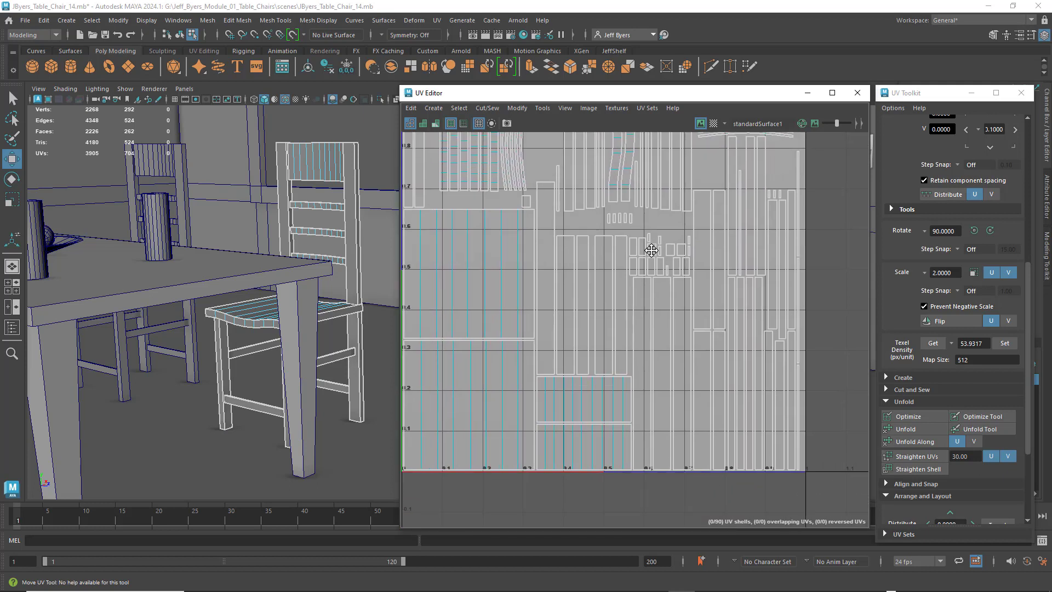
{"action": "middle_click_drag", "start_coordinate": [624, 288], "coordinate": [723, 269], "text": "alt"}
{"action": "middle_click_drag", "start_coordinate": [664, 258], "coordinate": [631, 342], "text": "alt"}
{"action": "scroll", "coordinate": [632, 339], "scroll_direction": "down", "scroll_amount": 3}
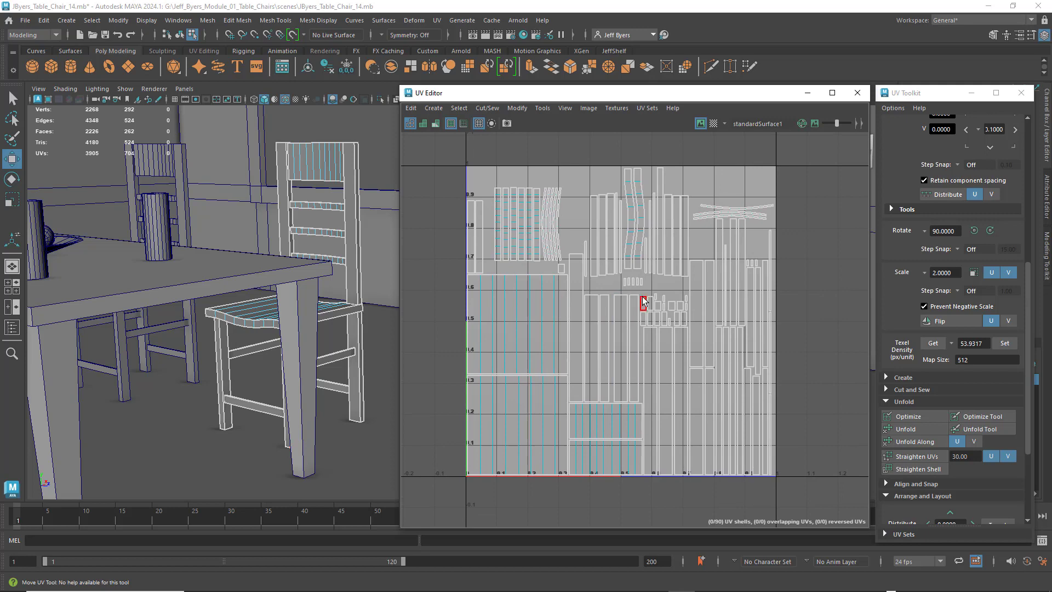
{"action": "scroll", "coordinate": [665, 307], "scroll_direction": "up", "scroll_amount": 1}
{"action": "scroll", "coordinate": [665, 307], "scroll_direction": "down", "scroll_amount": 2}
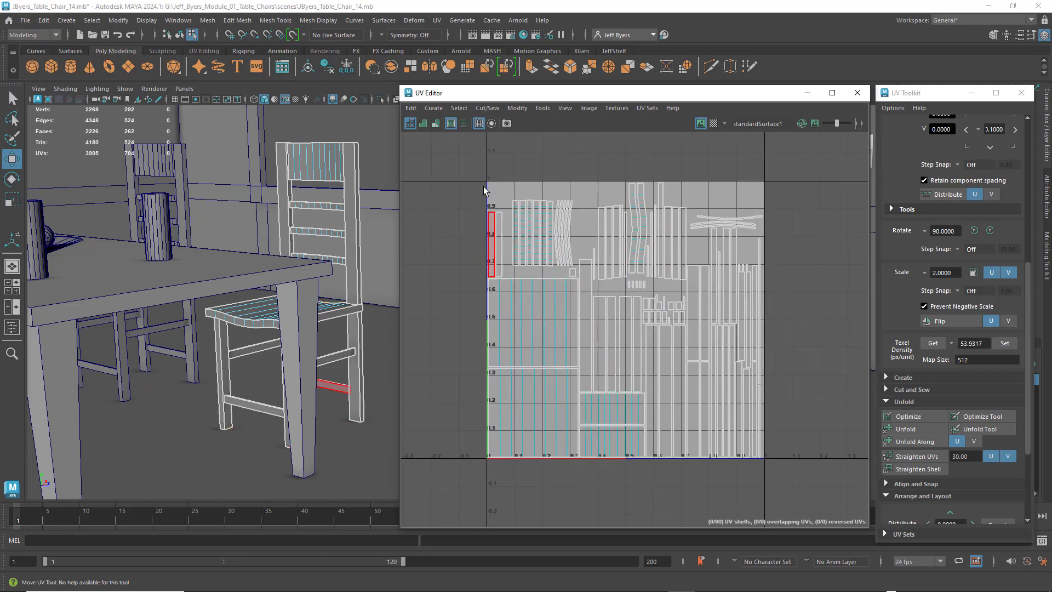
Turn off the texture border display and return to object selection with the whole chair selected.
{"action": "left_click", "coordinate": [462, 126]}
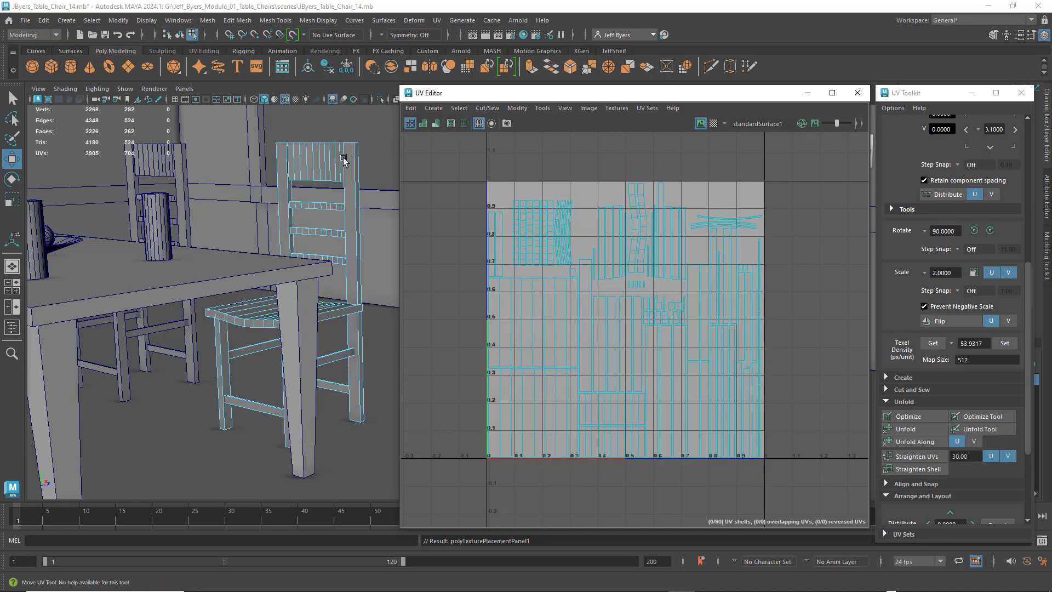
{"action": "right_click_drag", "start_coordinate": [348, 160], "coordinate": [332, 231]}
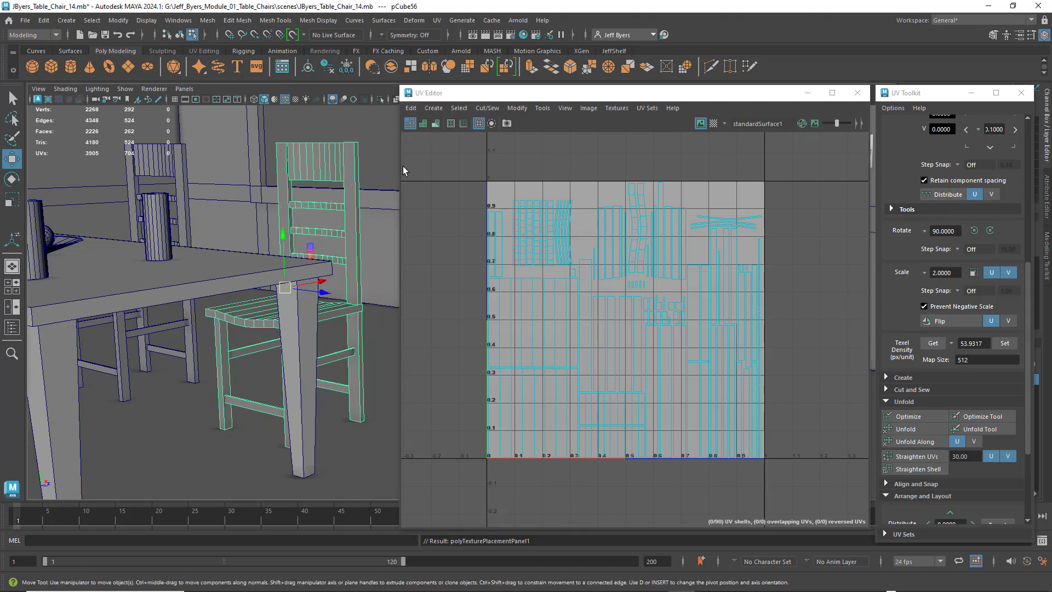
{"action": "left_click", "coordinate": [180, 35]}
{"action": "scroll", "coordinate": [690, 297], "scroll_direction": "down", "scroll_amount": 3}
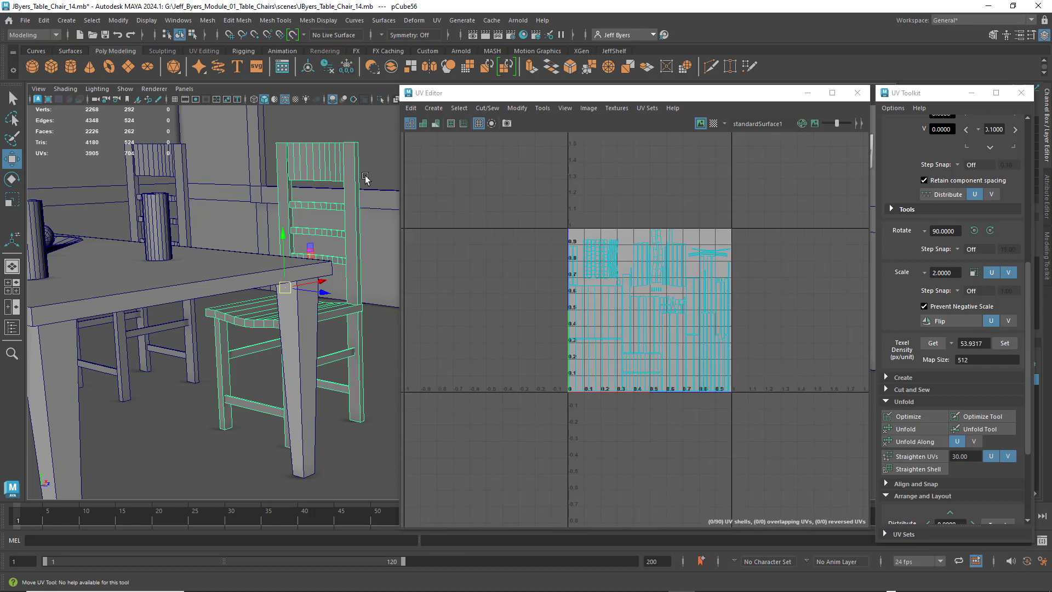
{"action": "scroll", "coordinate": [372, 174], "scroll_direction": "down", "scroll_amount": 4}
Look over the table and its four chairs, close the UV Editor and bring back the Channel Box with the layer list.
{"action": "left_click_drag", "start_coordinate": [438, 92], "coordinate": [542, 98]}
{"action": "left_click_drag", "start_coordinate": [406, 250], "coordinate": [390, 270], "text": "alt"}
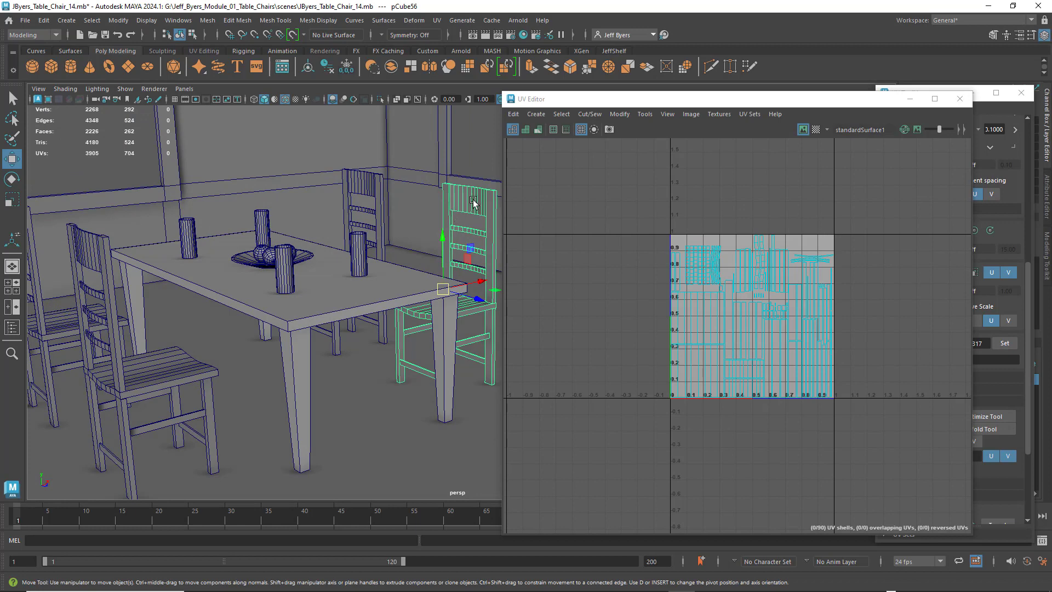
{"action": "mouse_move", "coordinate": [447, 290]}
{"action": "left_mouse_down", "text": "alt"}
{"action": "mouse_move", "coordinate": [410, 262]}
{"action": "mouse_move", "coordinate": [432, 284]}
{"action": "left_mouse_up", "text": "alt"}
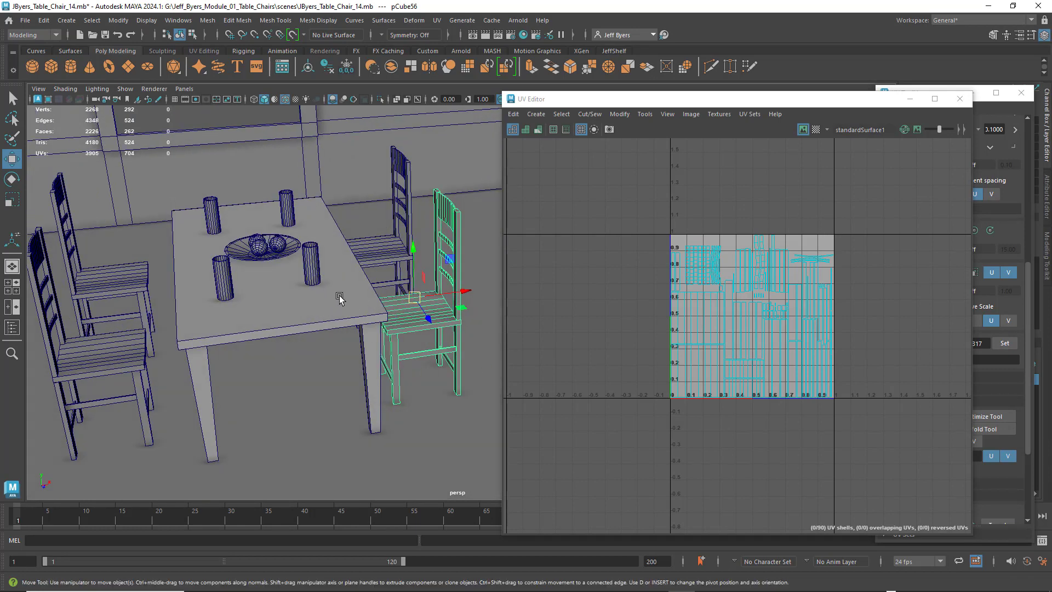
{"action": "left_click_drag", "start_coordinate": [340, 298], "coordinate": [317, 296], "text": "alt"}
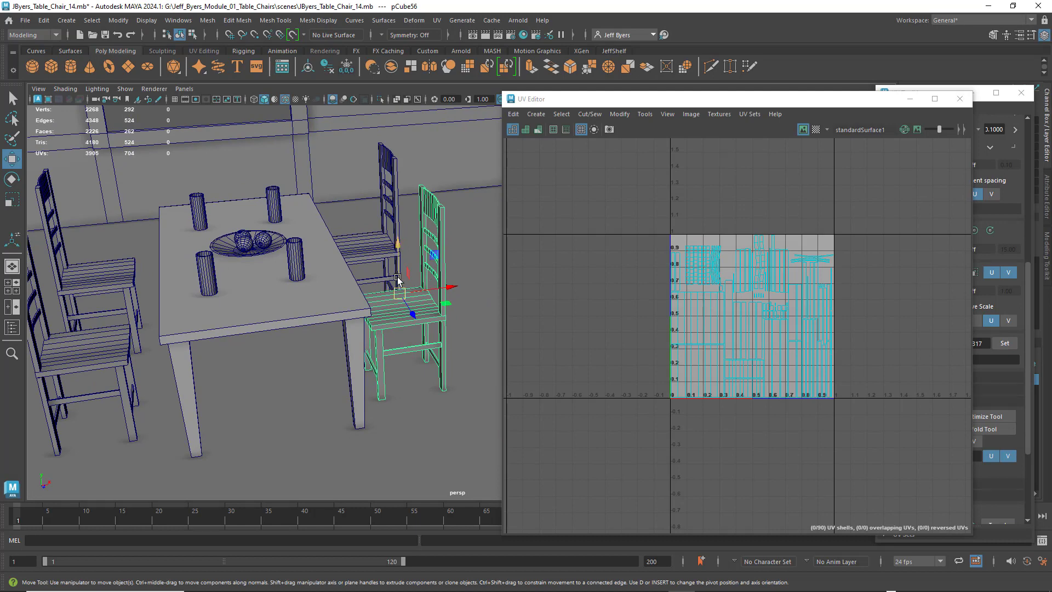
{"action": "left_click_drag", "start_coordinate": [234, 325], "coordinate": [258, 319], "text": "alt"}
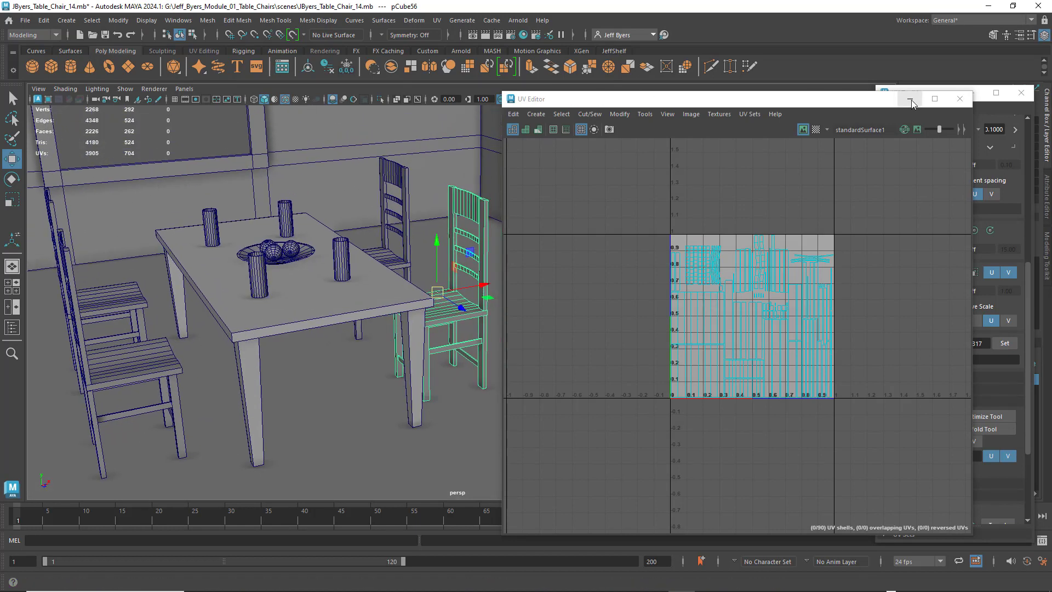
{"action": "key", "text": "alt"}
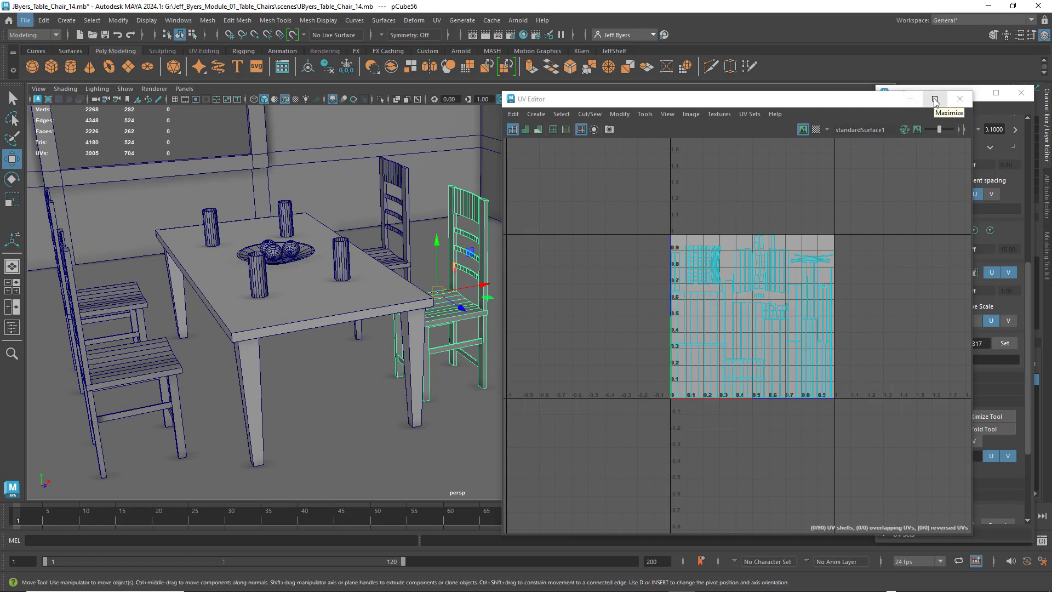
{"action": "left_click", "coordinate": [959, 99]}
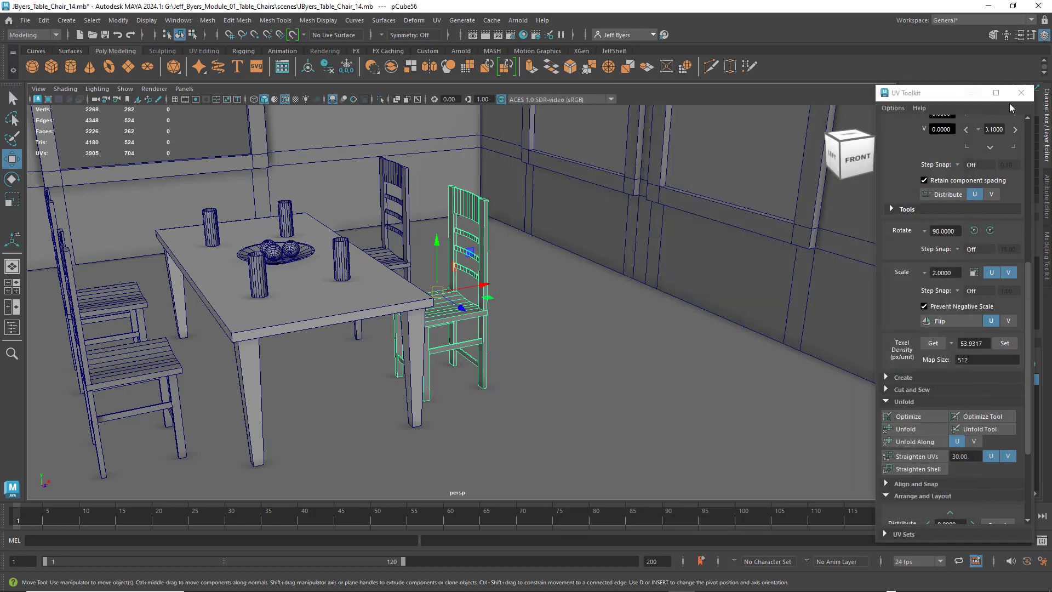
{"action": "key", "text": "ctrl+a"}
Create a new display layer from the selected unwrapped chair.
{"action": "scroll", "coordinate": [567, 248], "scroll_direction": "down", "scroll_amount": 4}
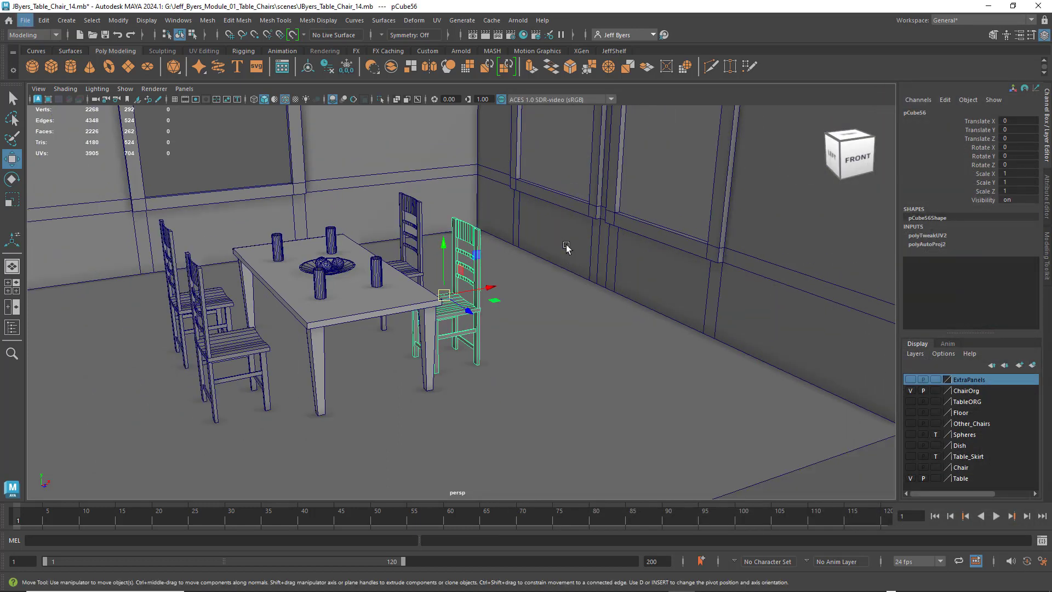
{"action": "middle_click_drag", "start_coordinate": [567, 249], "coordinate": [663, 270], "text": "alt"}
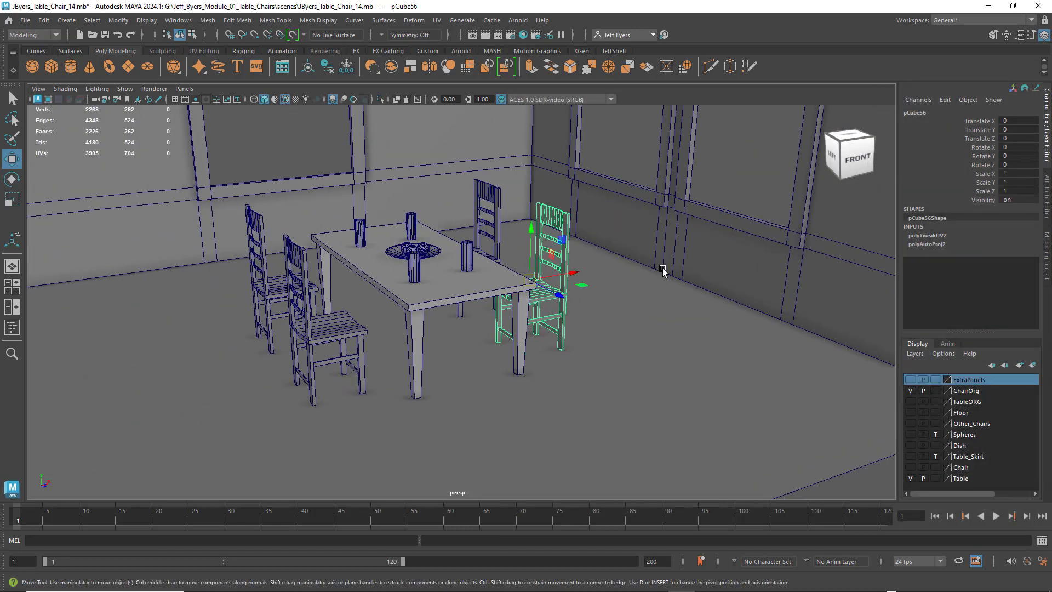
{"action": "left_click", "coordinate": [1032, 365]}
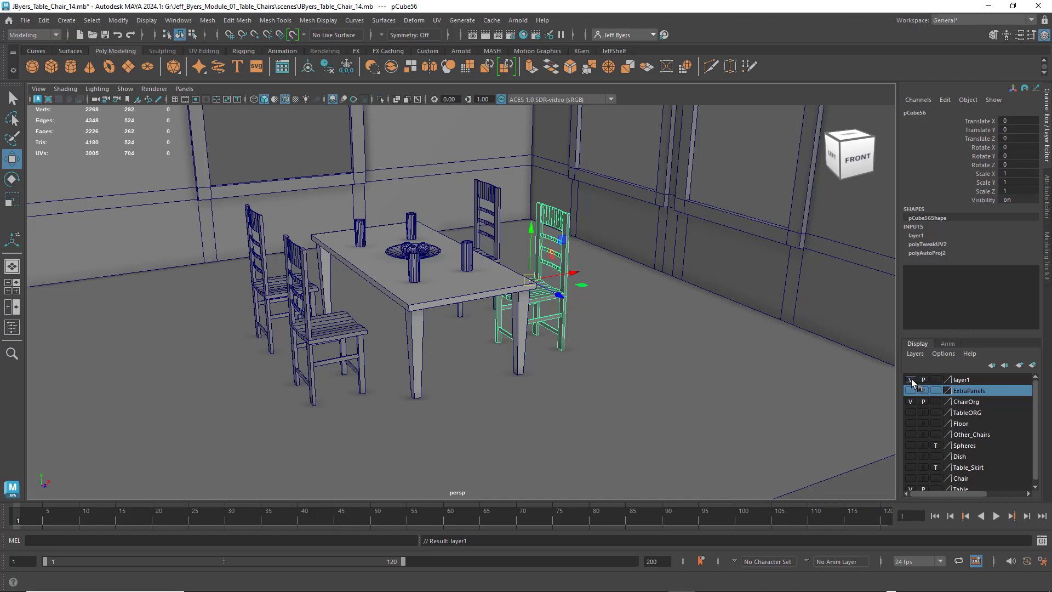
Put the other three chairs around the table into a second new display layer and hide that layer.
{"action": "left_click", "coordinate": [476, 195]}
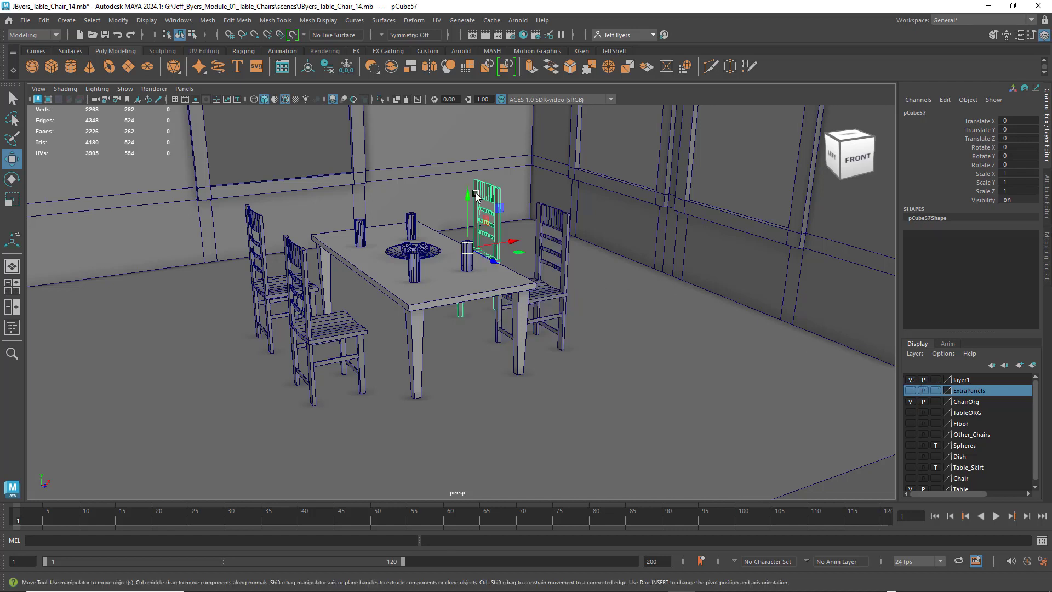
{"action": "left_click", "coordinate": [255, 218], "text": "shift"}
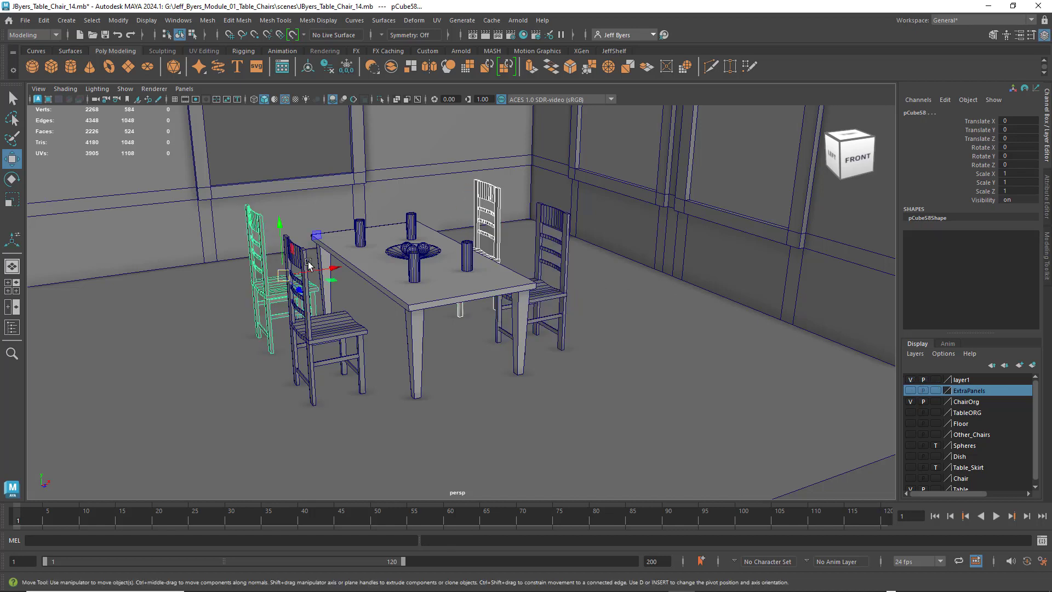
{"action": "left_click", "coordinate": [301, 253], "text": "shift"}
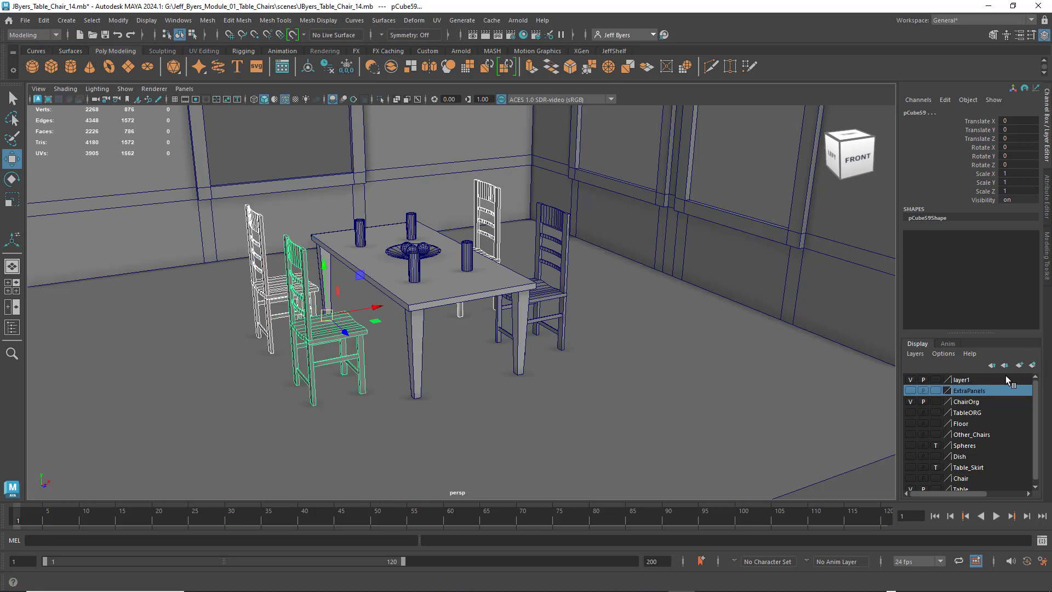
{"action": "left_click", "coordinate": [1033, 365]}
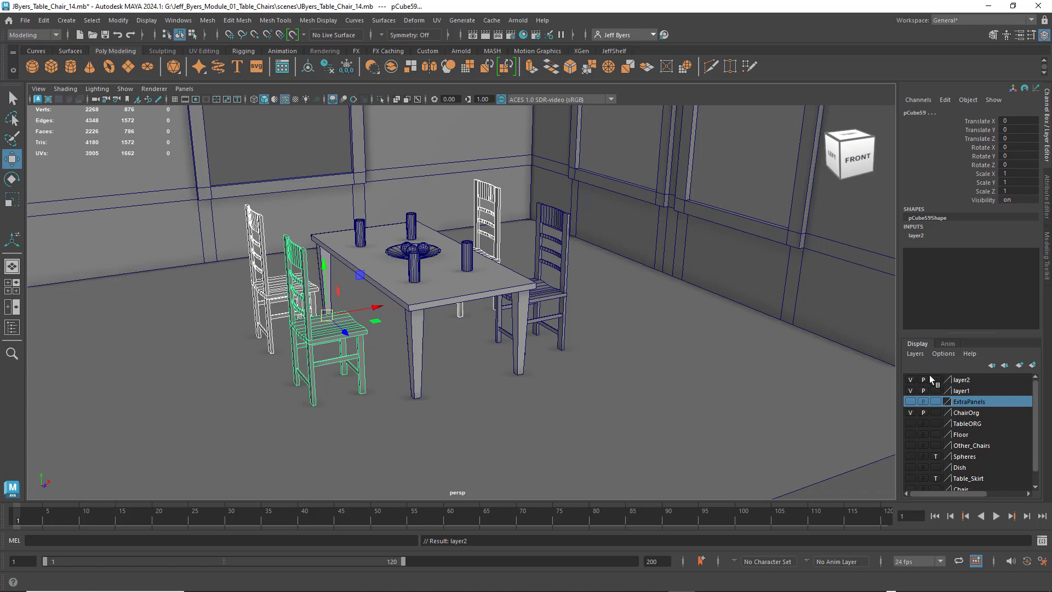
{"action": "left_click", "coordinate": [911, 380]}
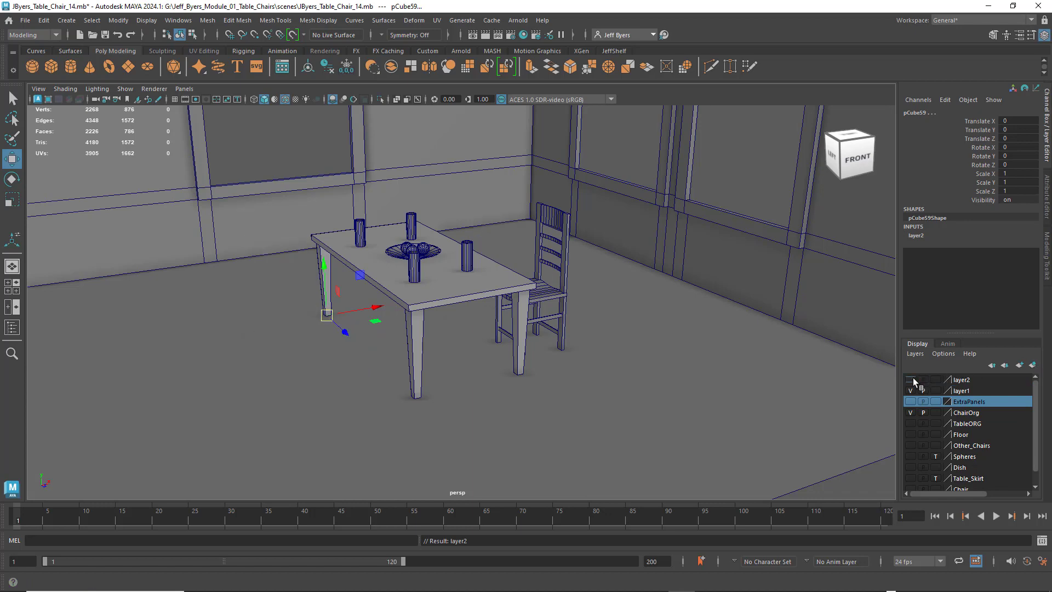
Check the table by selecting it, and reselect the unwrapped chair beside it.
{"action": "left_click", "coordinate": [639, 314]}
{"action": "scroll", "coordinate": [516, 316], "scroll_direction": "up", "scroll_amount": 4}
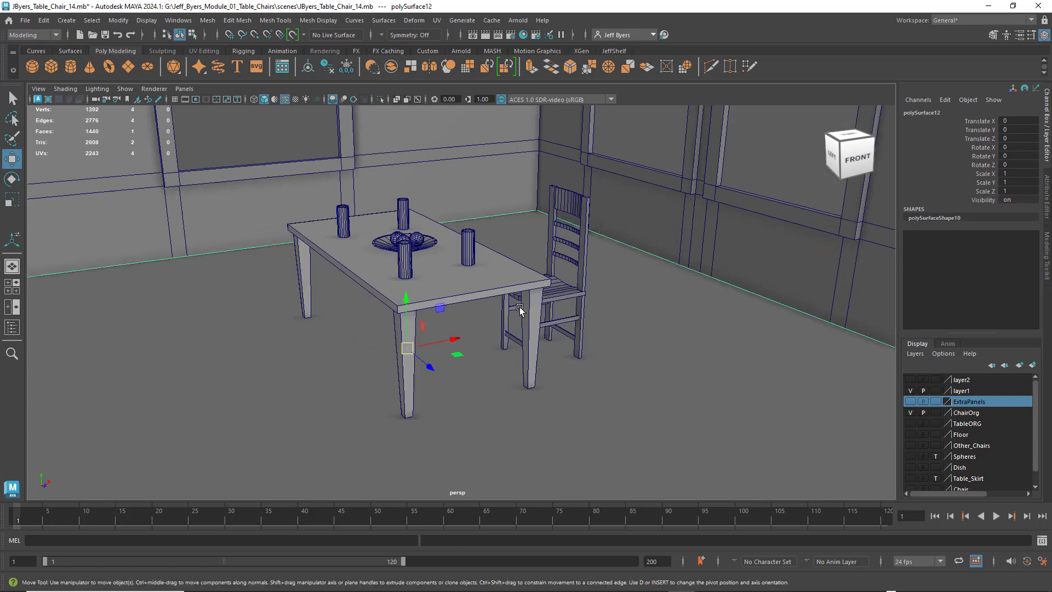
{"action": "left_click", "coordinate": [485, 308]}
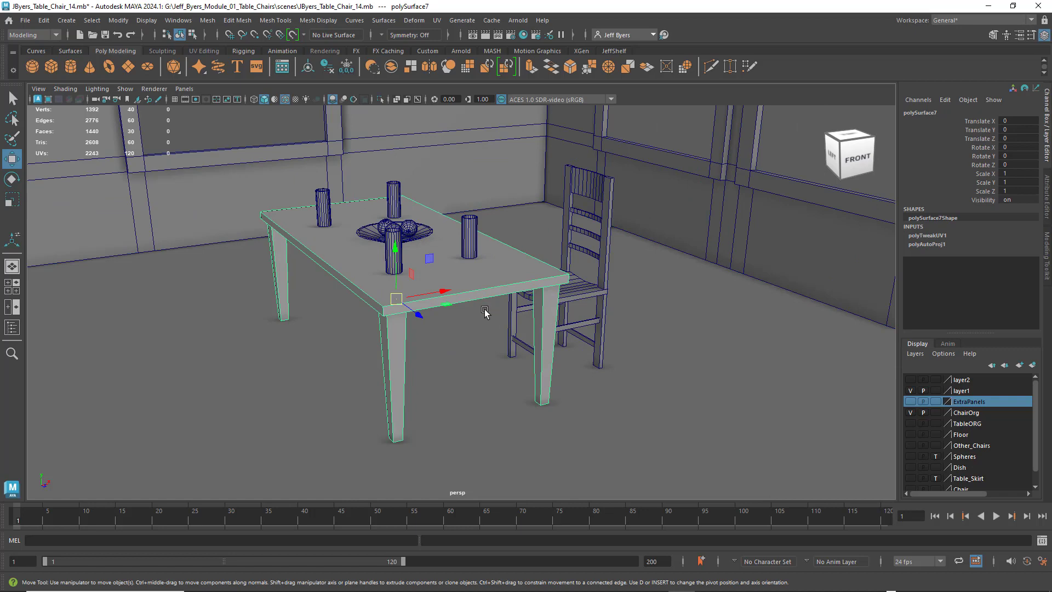
{"action": "left_click", "coordinate": [605, 184]}
{"action": "left_click_drag", "start_coordinate": [461, 290], "coordinate": [548, 299], "text": "alt"}
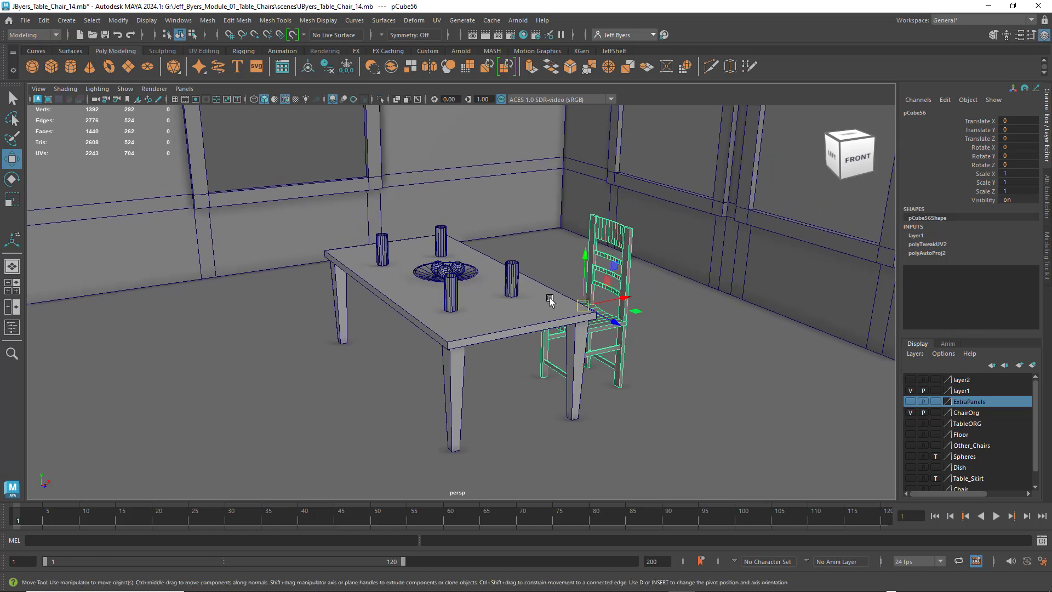